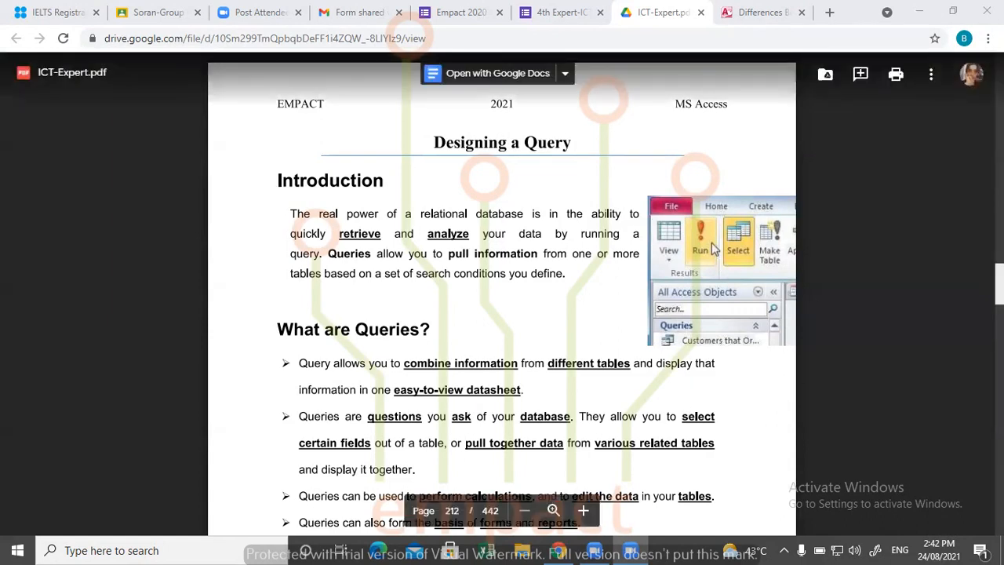
- Find the "Designing a Query" chapter on page 212 of the PDF and read its introduction and "What are Queries?" section
scroll(714, 249, down, 20)
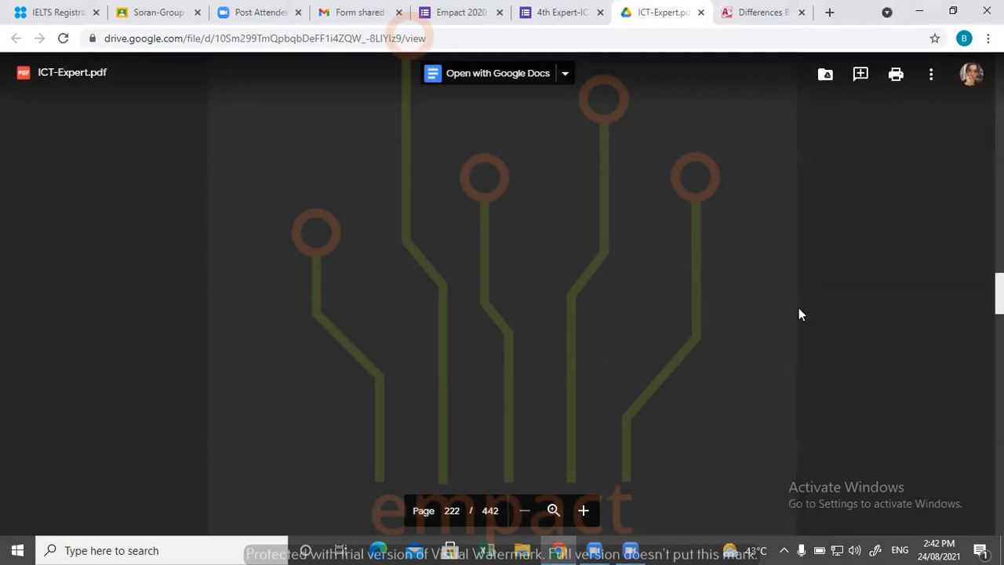
scroll(503, 296, up, 20)
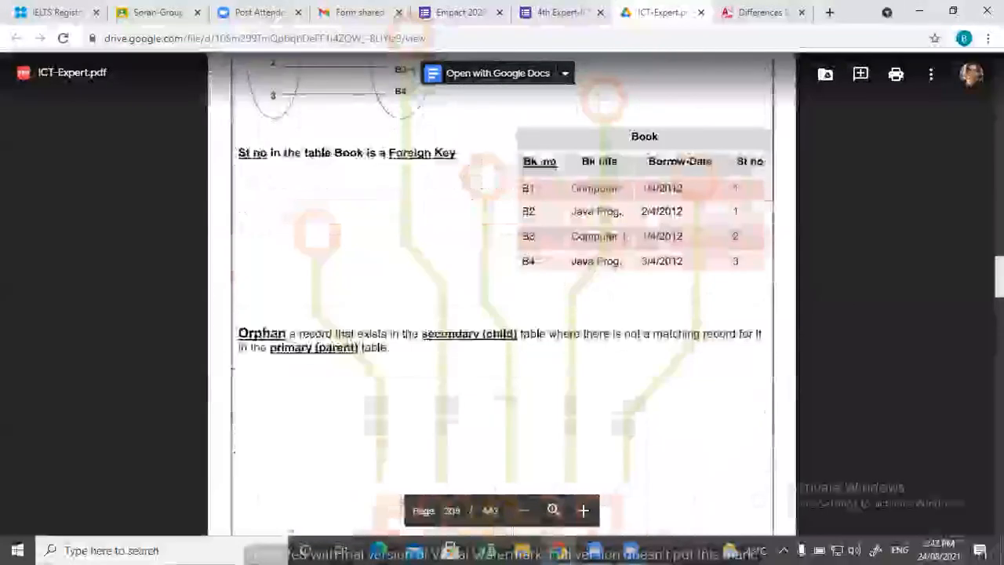
scroll(609, 345, down, 10)
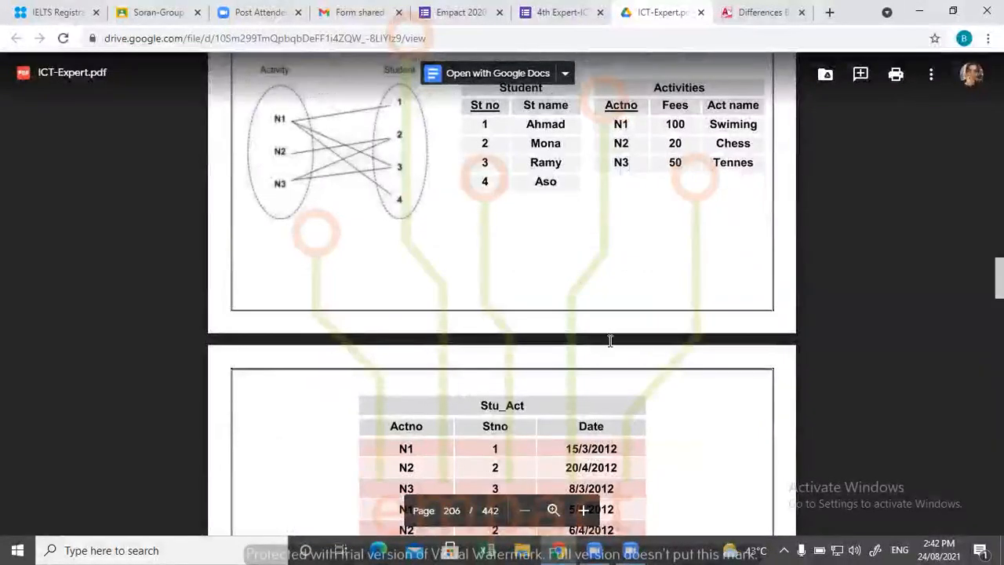
scroll(611, 340, down, 1)
scroll(609, 340, down, 15)
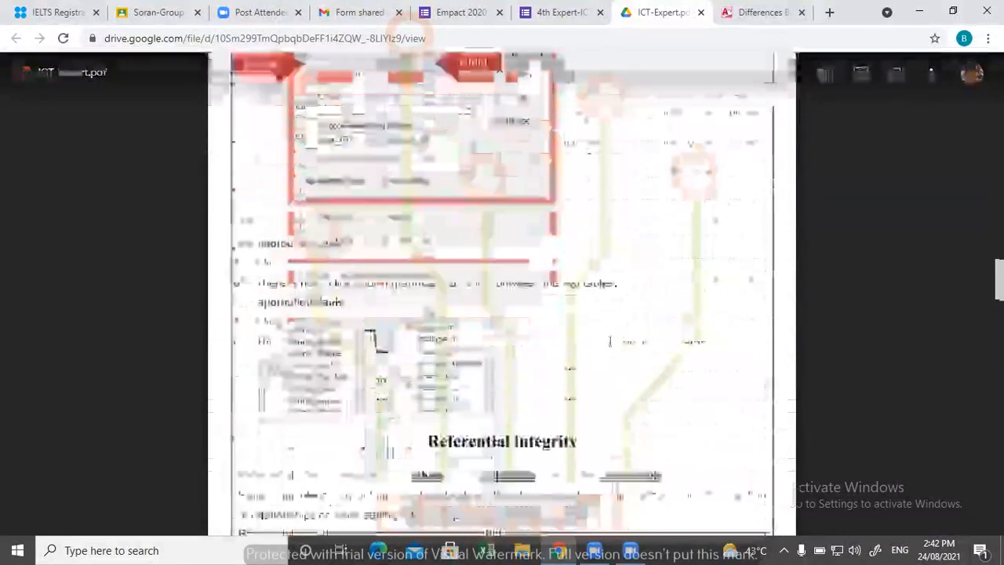
scroll(609, 340, down, 20)
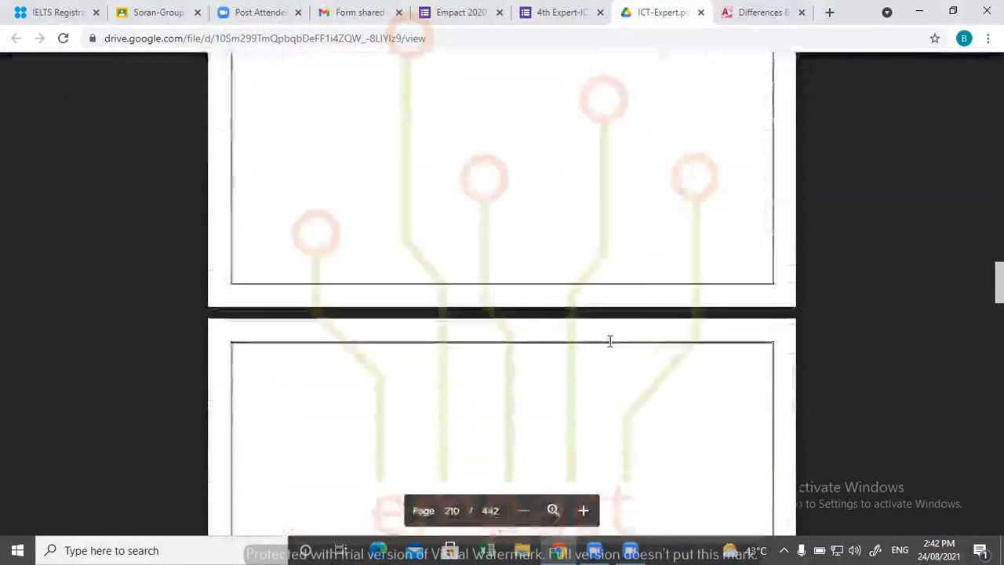
scroll(610, 340, down, 3)
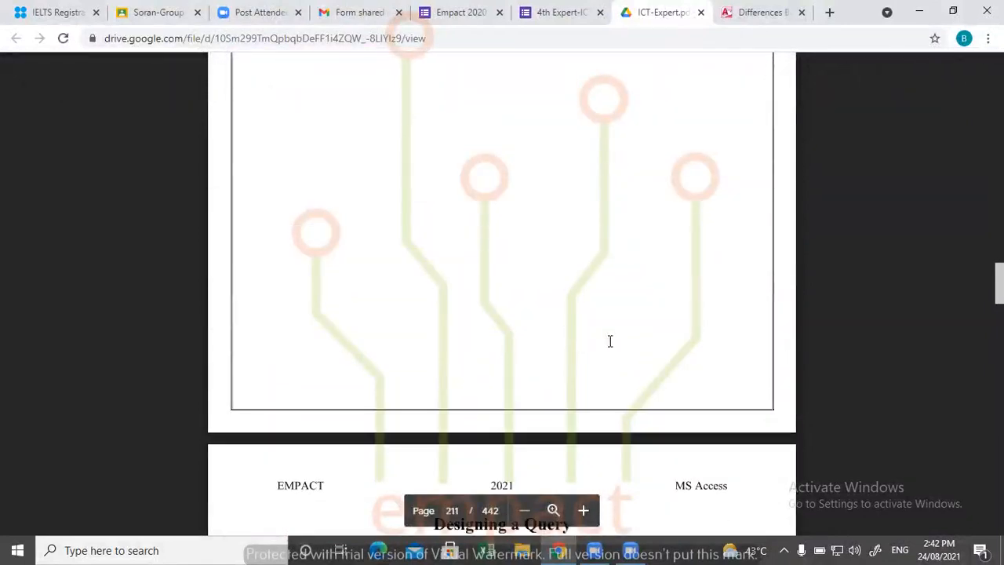
scroll(610, 340, down, 5)
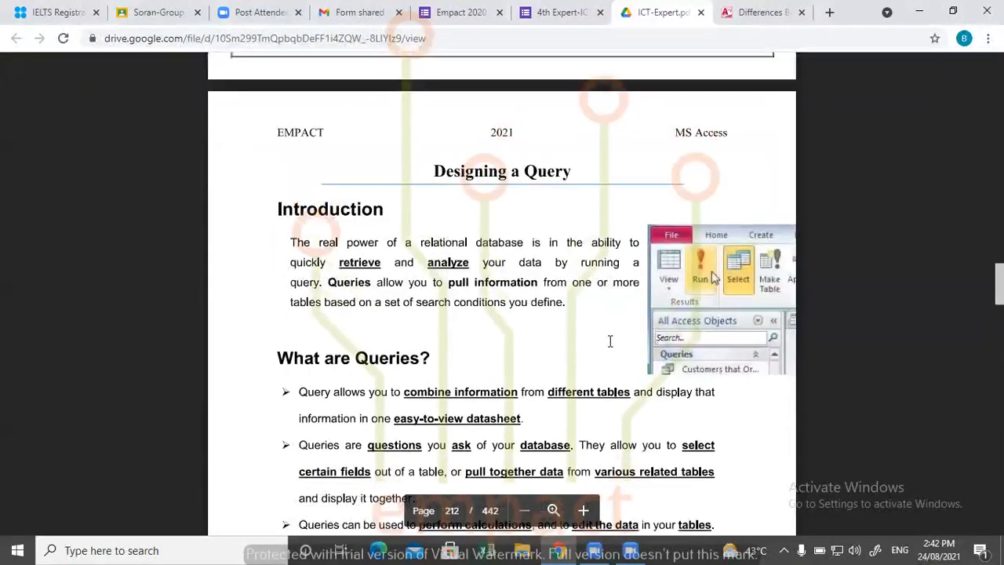
scroll(610, 340, down, 4)
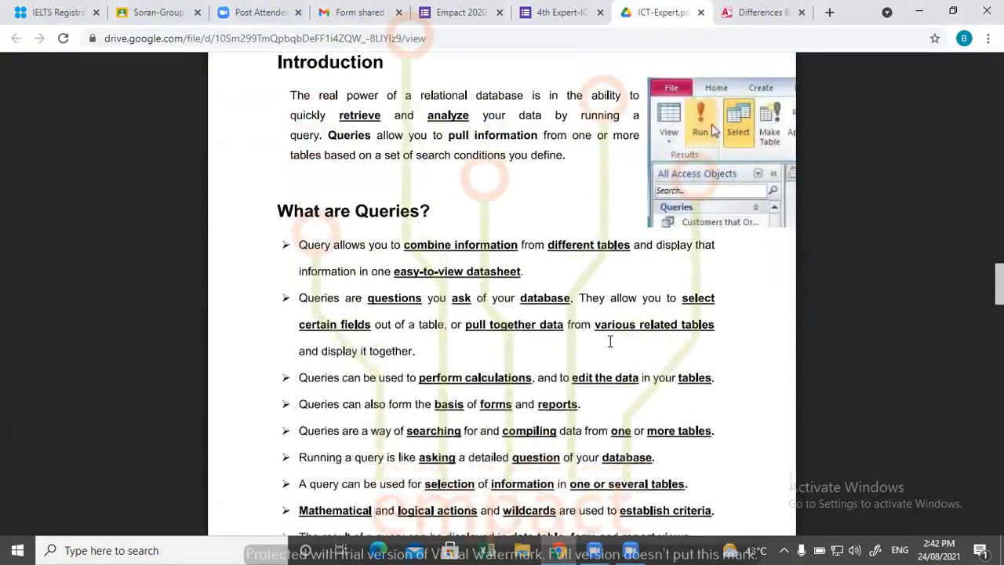
scroll(609, 341, down, 1)
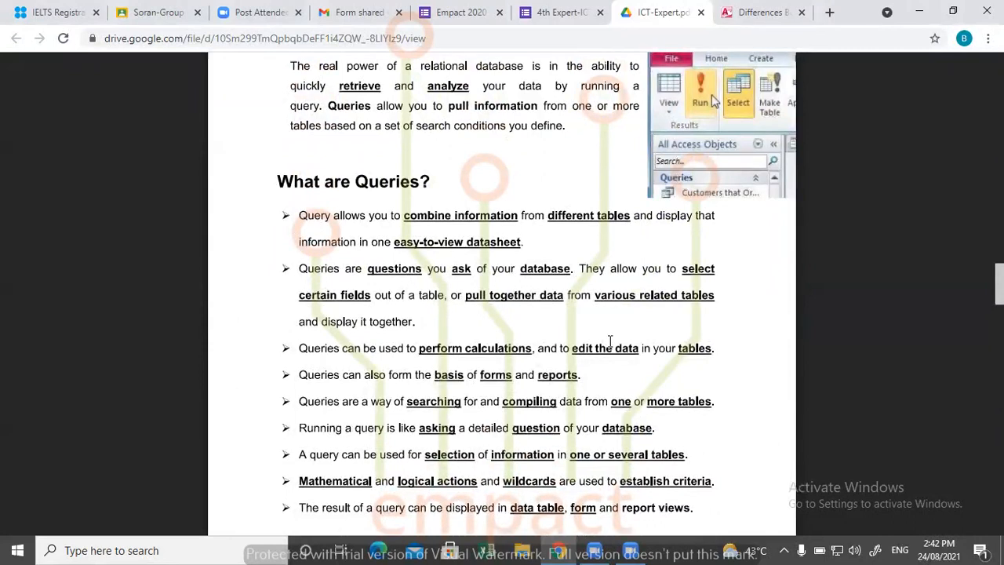
scroll(609, 341, down, 2)
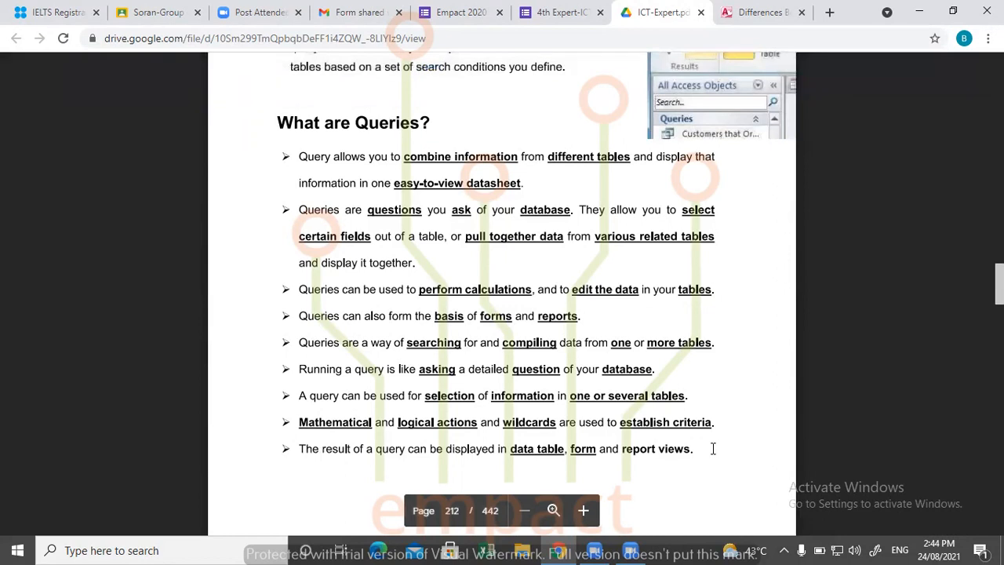
- Read the section on the purpose of queries with its shopping illustration, through to the start of "Creating a Query in Design View"
scroll(713, 448, down, 6)
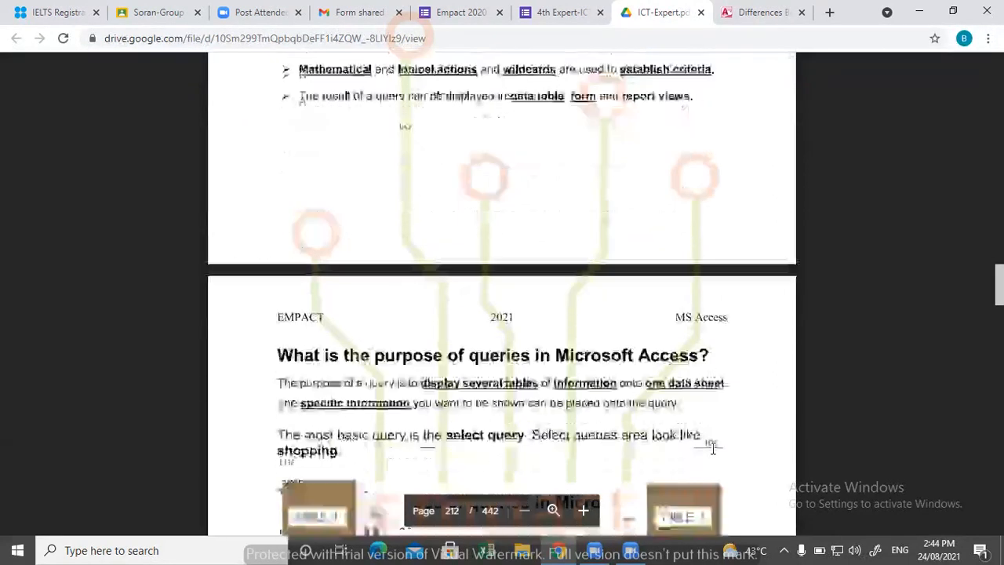
scroll(713, 448, down, 2)
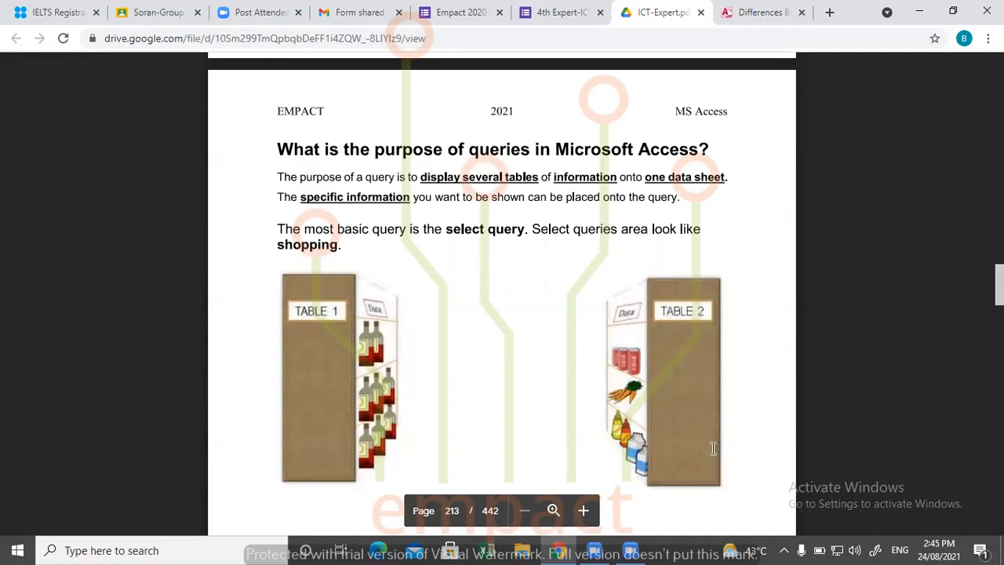
scroll(714, 448, down, 3)
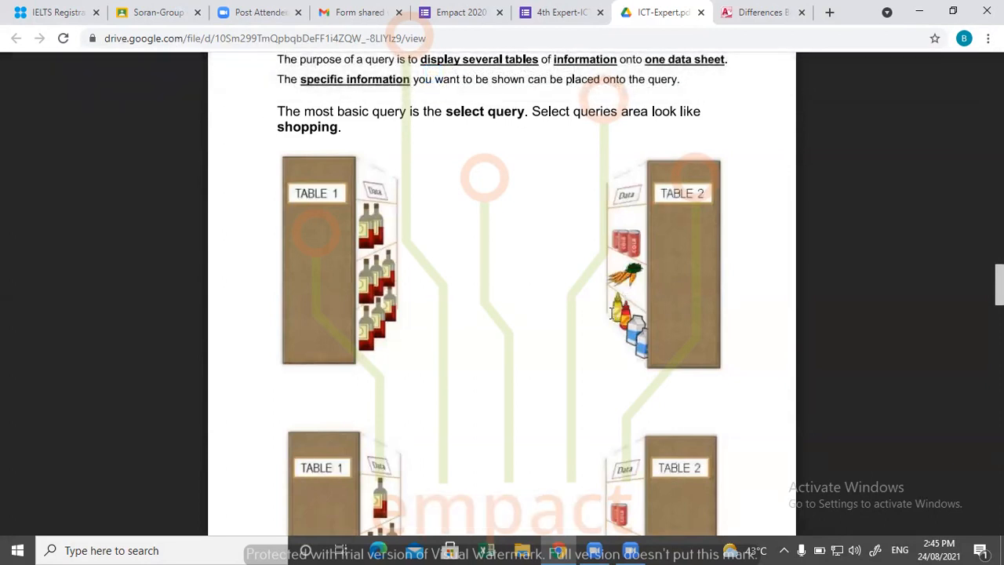
scroll(612, 314, down, 3)
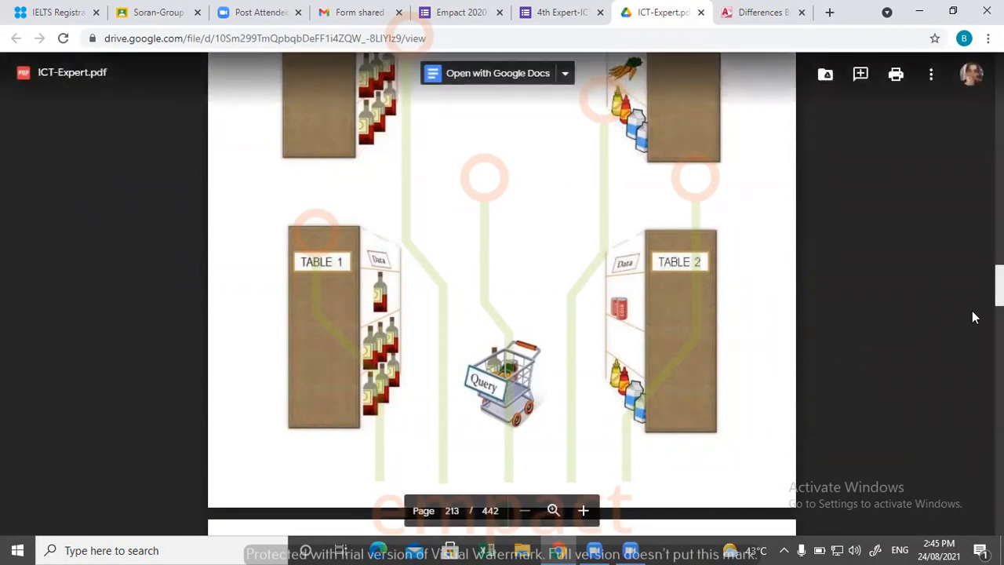
scroll(754, 377, down, 5)
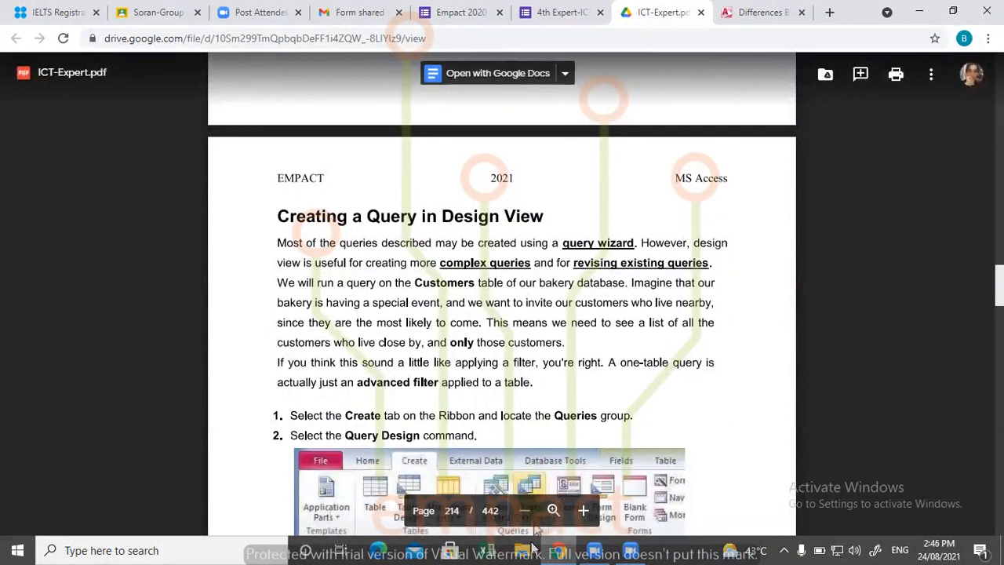
- Search the computer for "expert" and open the expert quiz Access database
click(205, 546)
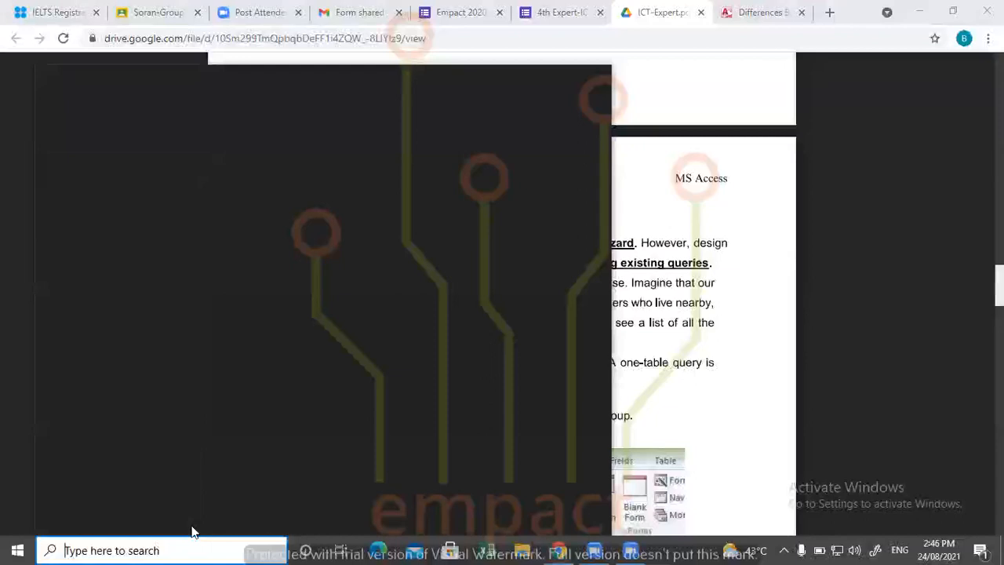
text(da)
key(BackSpace)
key(BackSpace)
text(expert quiz)
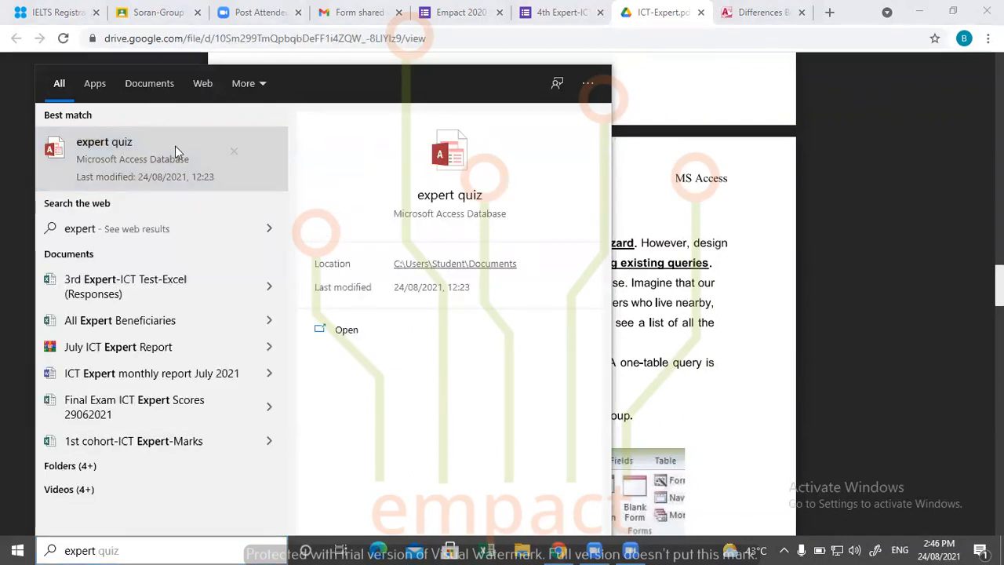
click(175, 145)
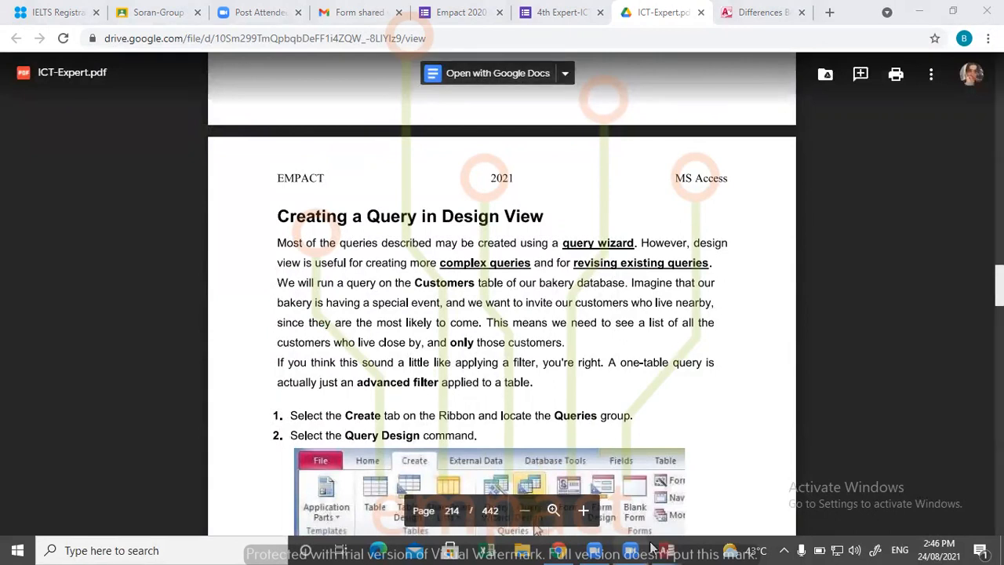
- Switch to the expert quiz database in Access, dismiss the exit and activation notices, and open My Table
mouse_move(666, 550)
click(709, 519)
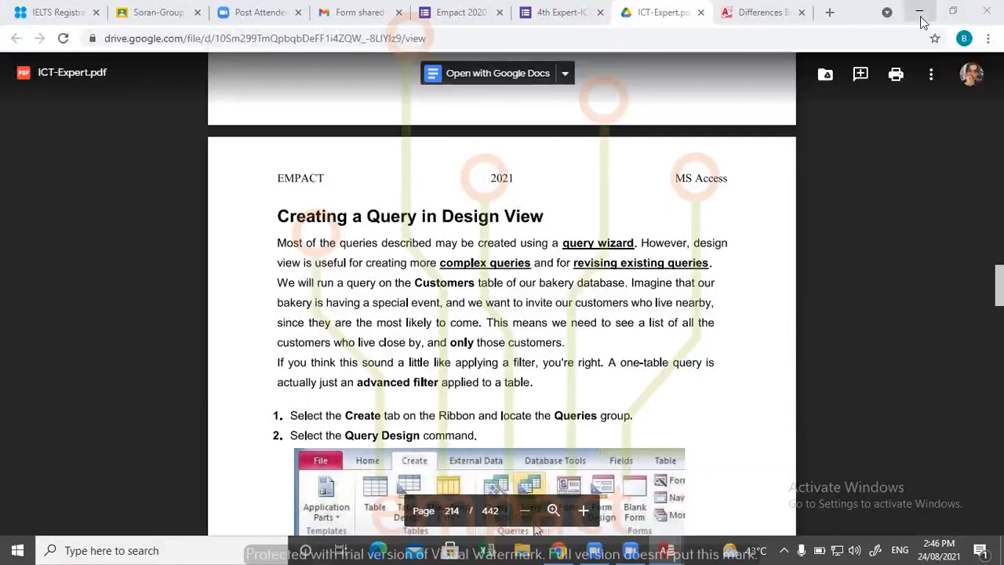
mouse_move(669, 548)
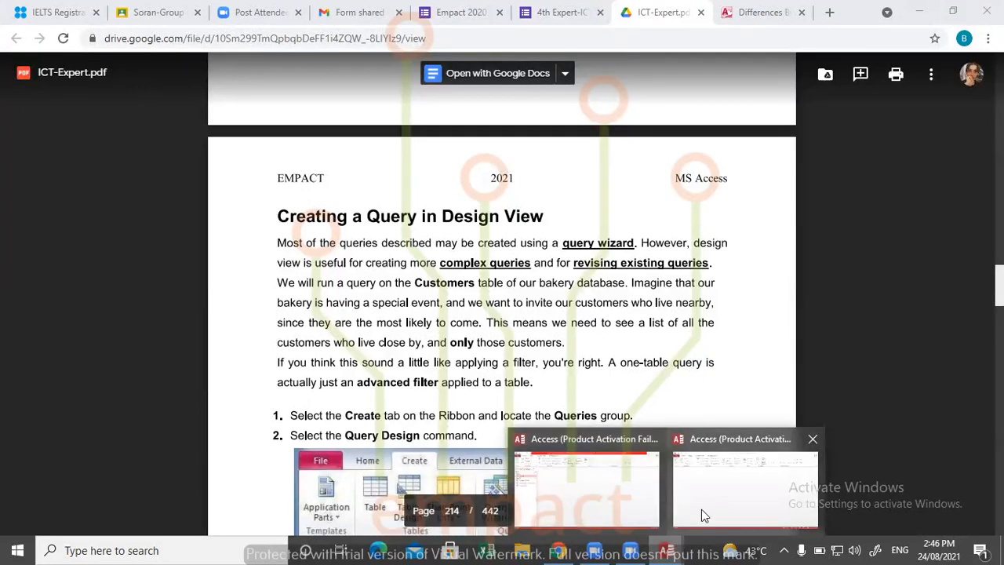
click(652, 445)
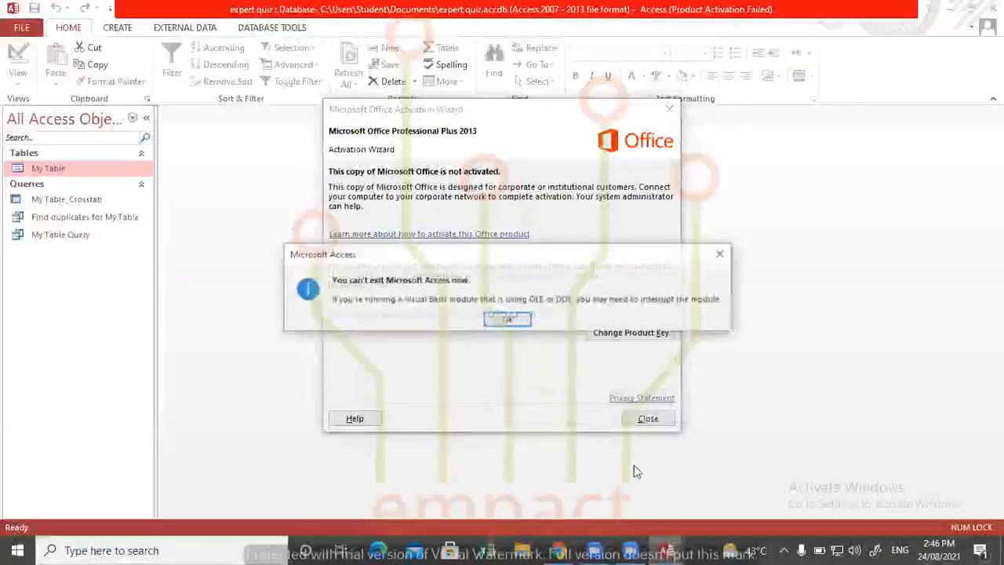
click(723, 257)
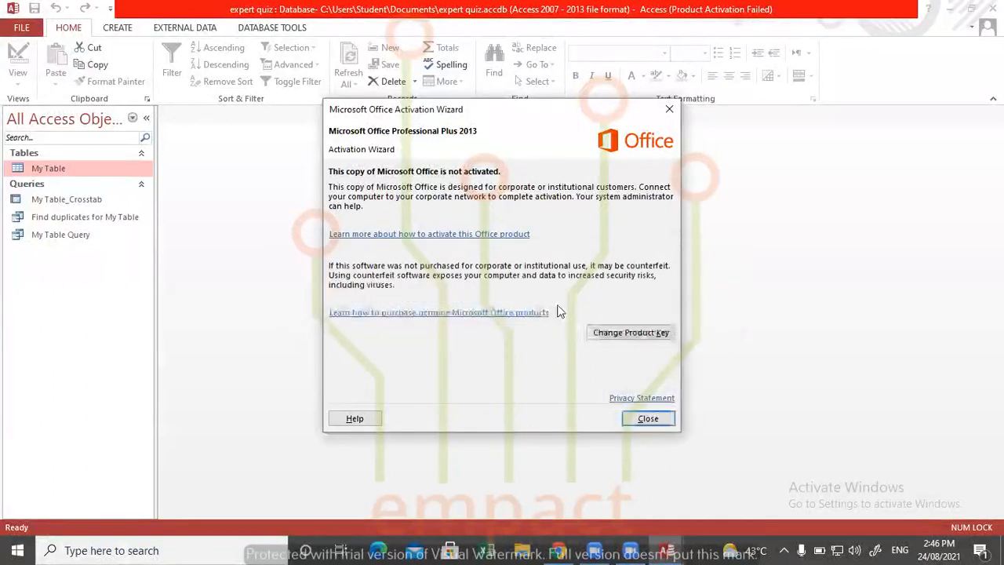
click(648, 418)
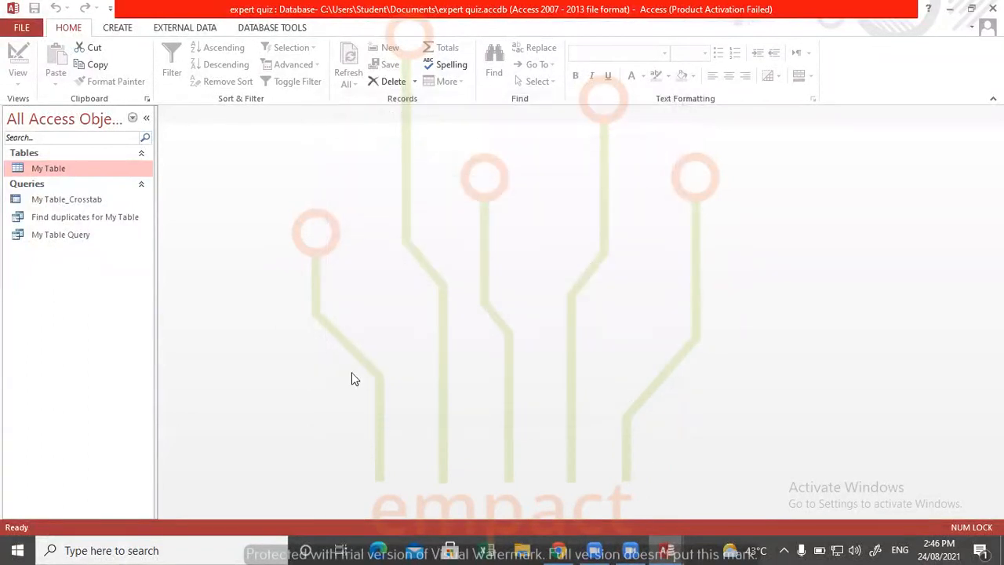
double_click(51, 170)
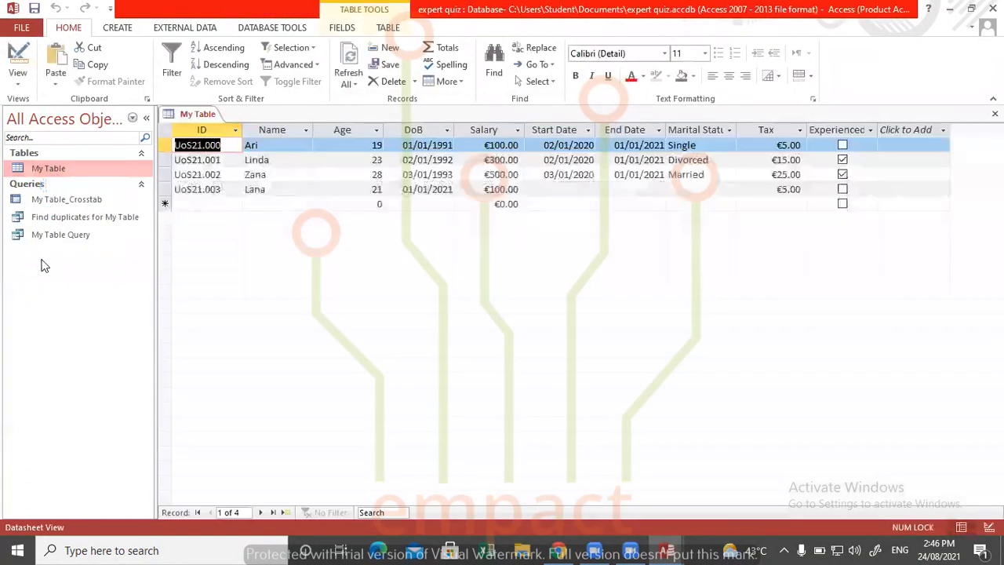
- Delete the queries My Table Query, Find duplicates for My Table and My Table_Crosstab from the database
click(45, 237)
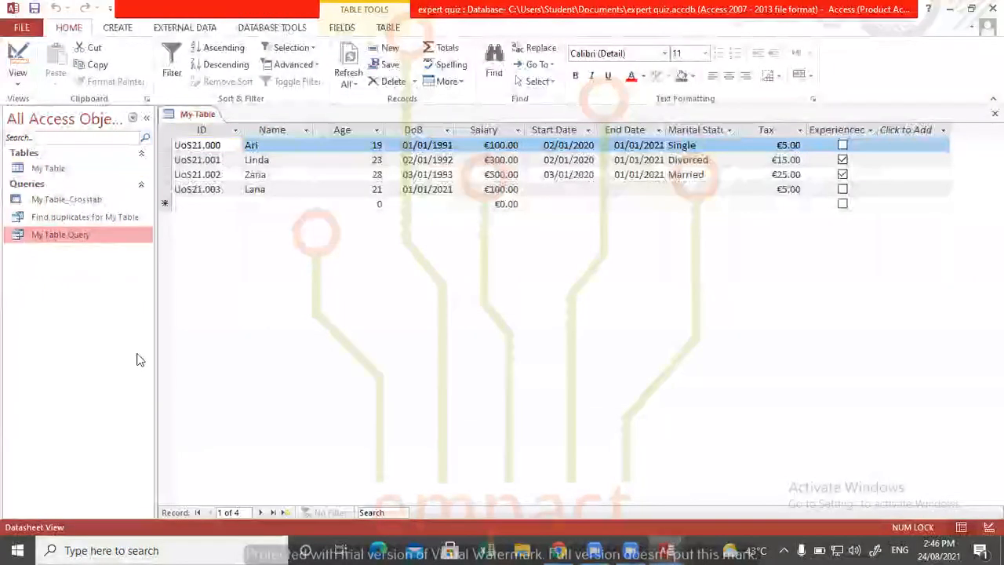
key(Delete)
click(444, 318)
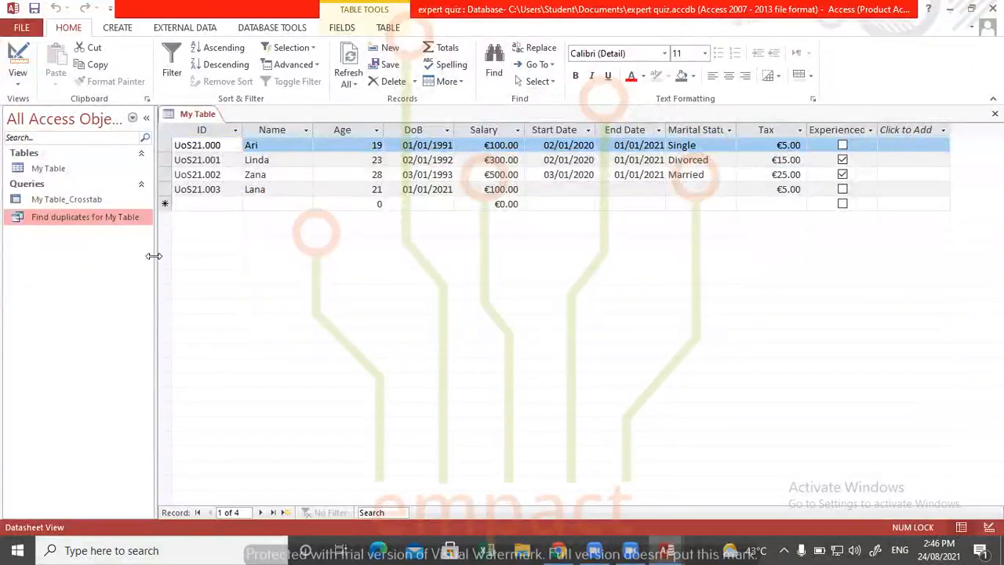
key(Delete)
click(448, 318)
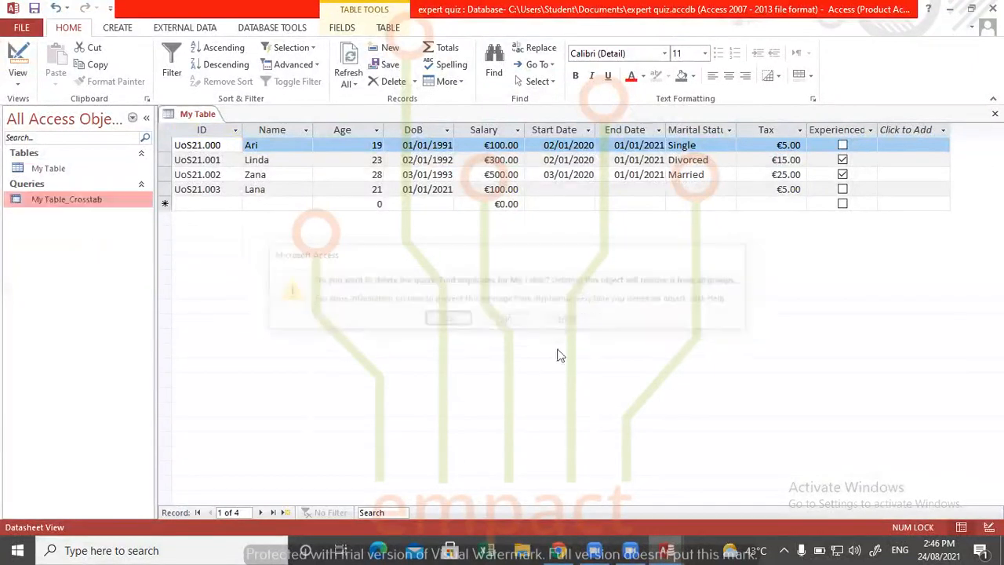
key(Delete)
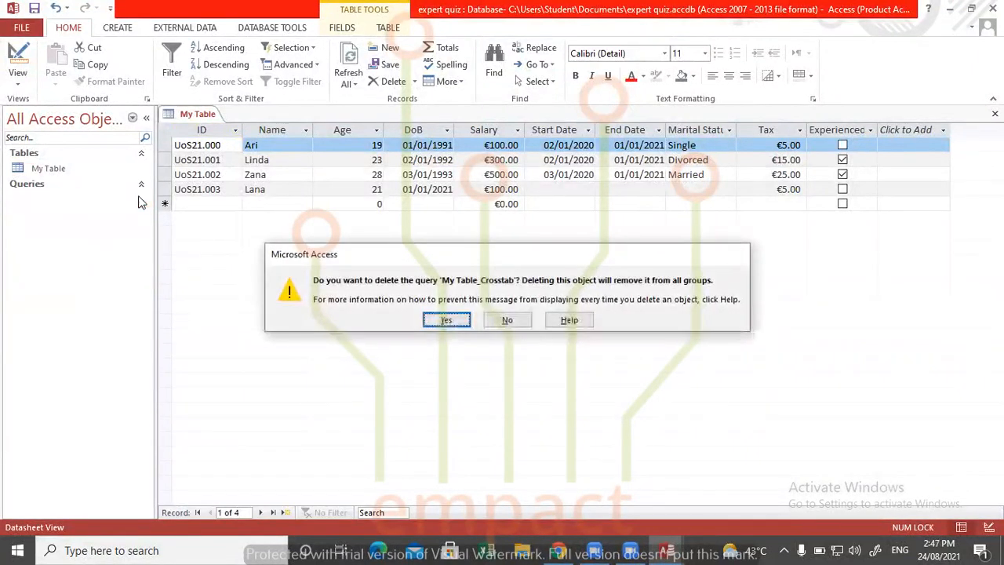
key(Return)
- Start a new record in the empty row of My Table and enter the person's ID and name
click(310, 206)
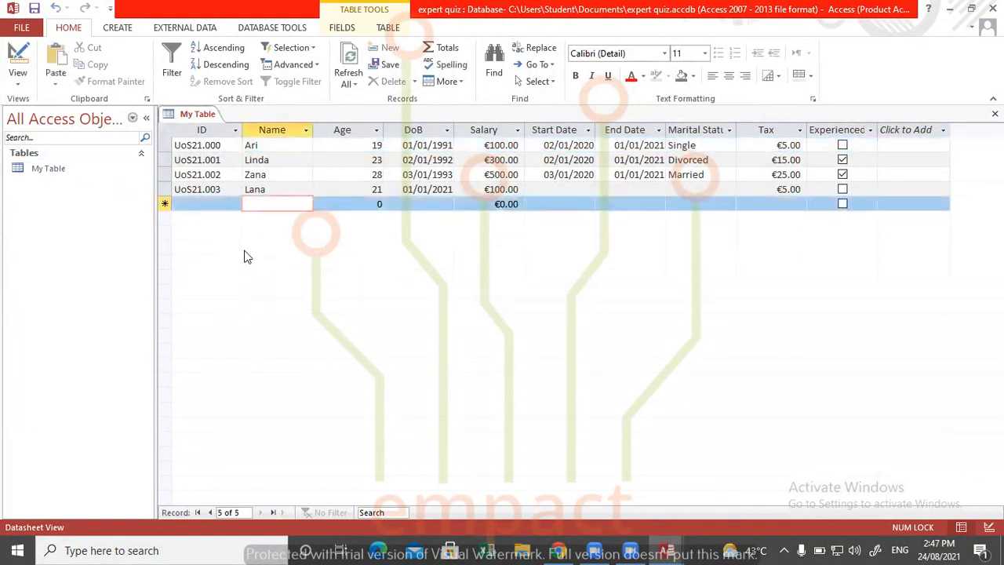
click(207, 203)
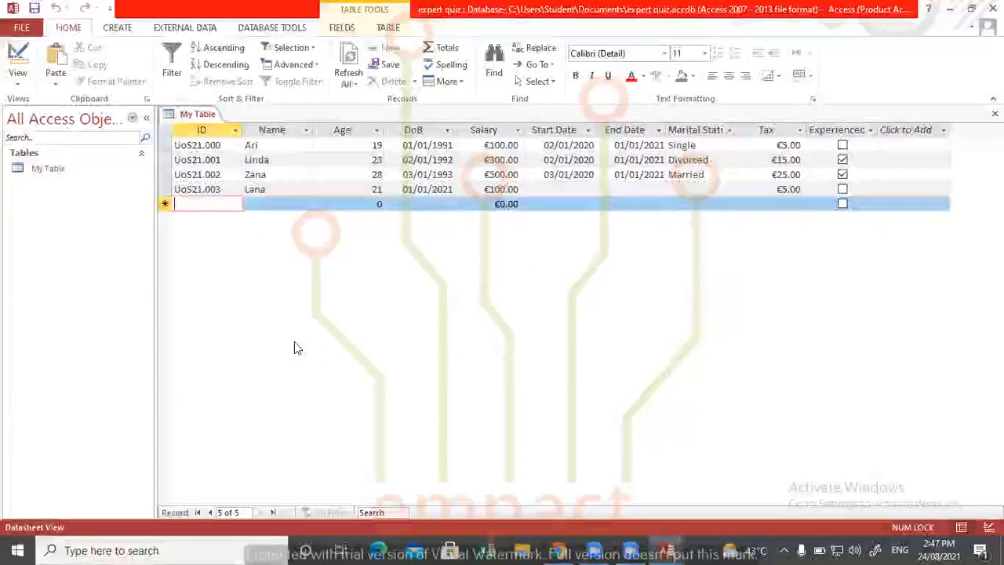
text(Uos21.004)
key(Tab)
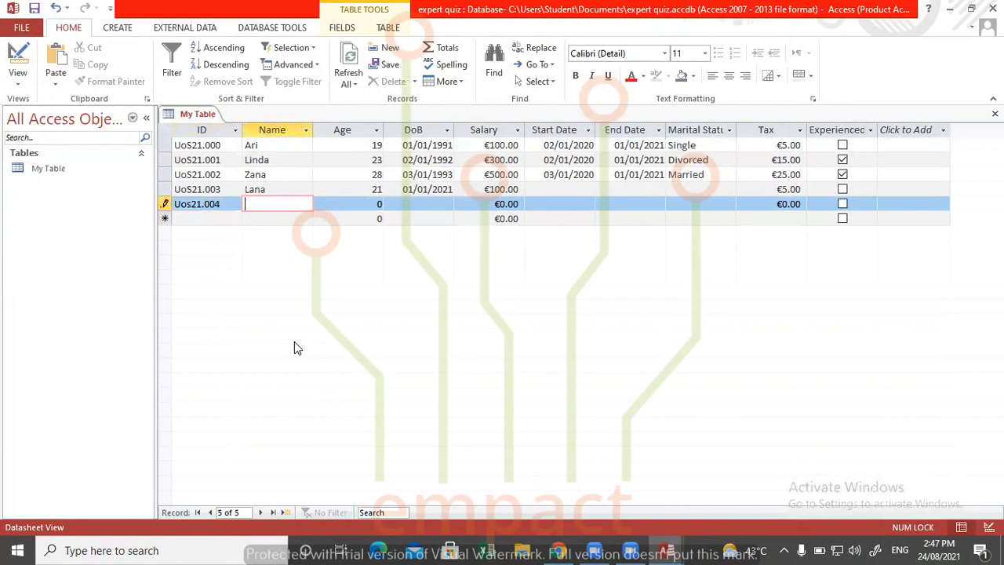
text(Sana)
key(Tab)
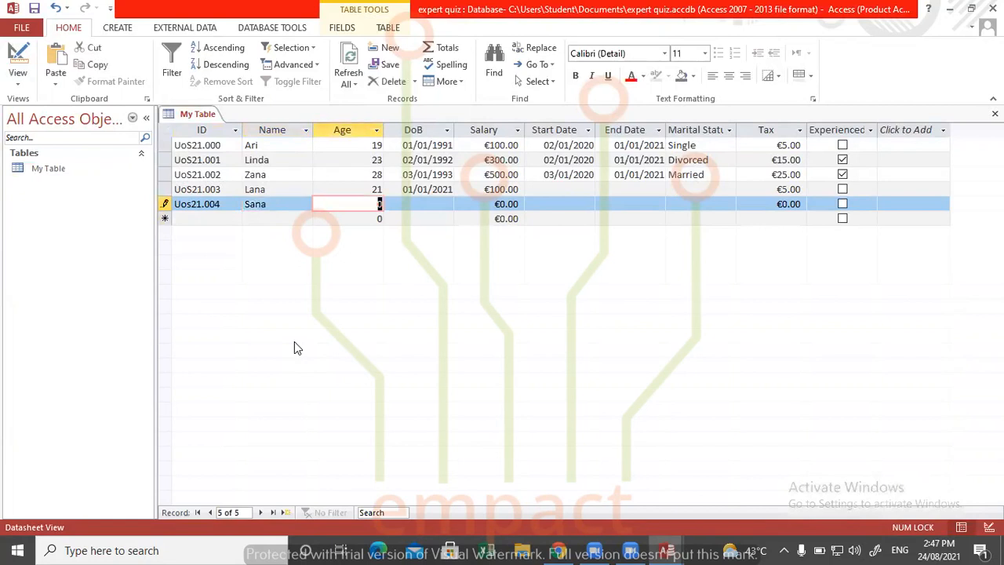
- Set the new record's age to 23
text(25)
key(BackSpace)
text(22)
key(BackSpace)
key(BackSpace)
text(3)
key(Tab)
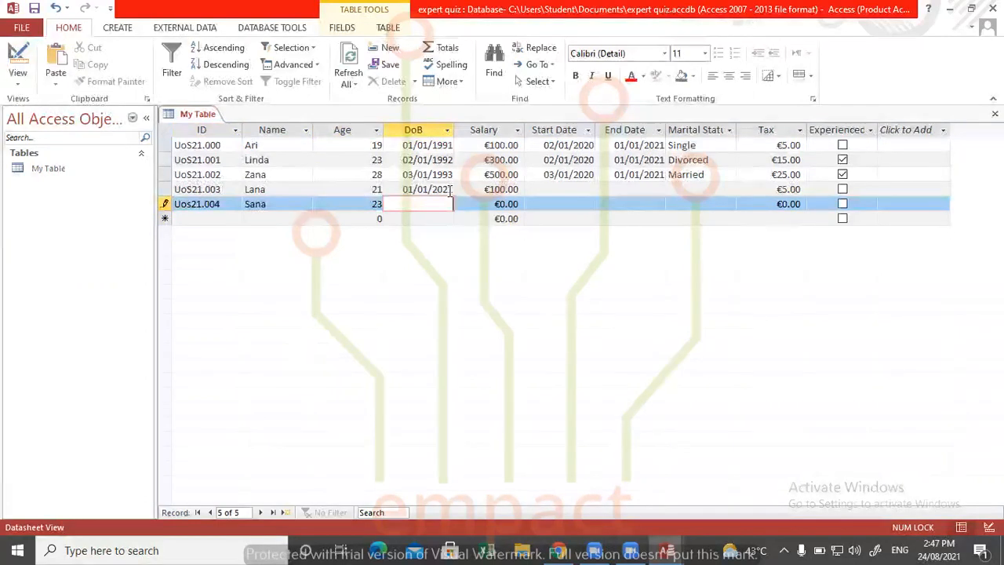
- Enter the new record's date of birth and set its salary to 150
key(F2)
text(01)
text(jan)
text(9)
text(1)
key(Tab)
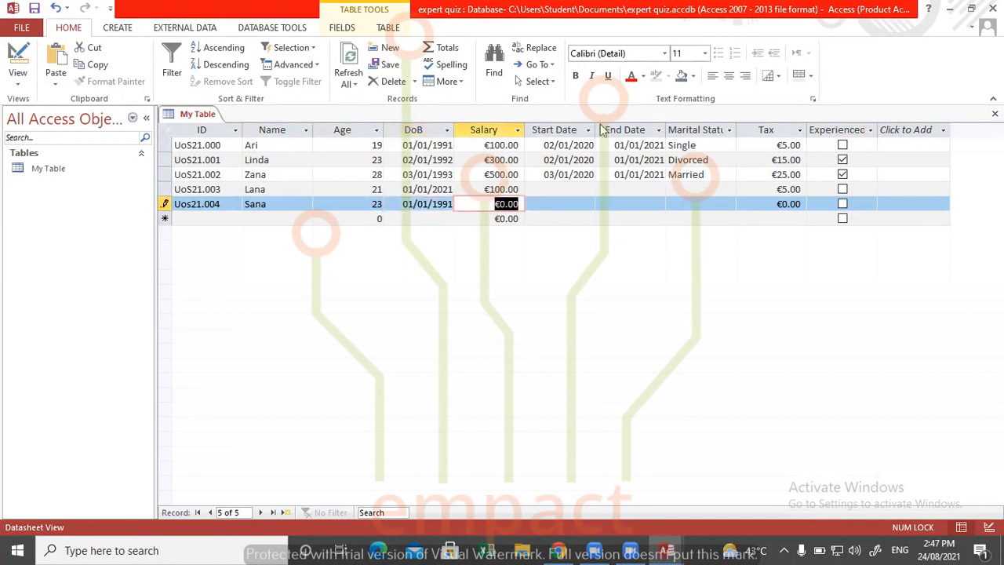
text(150)
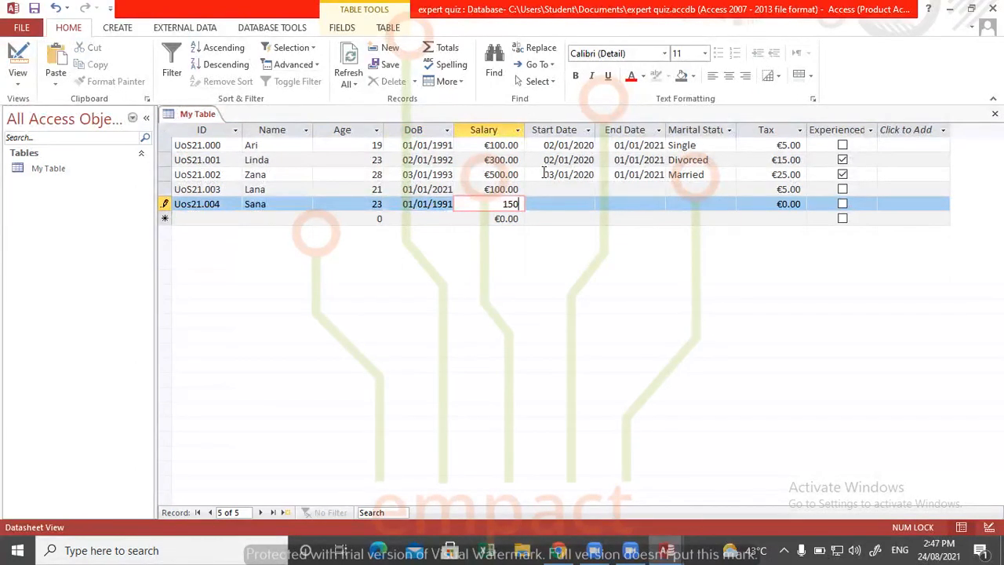
key(Tab)
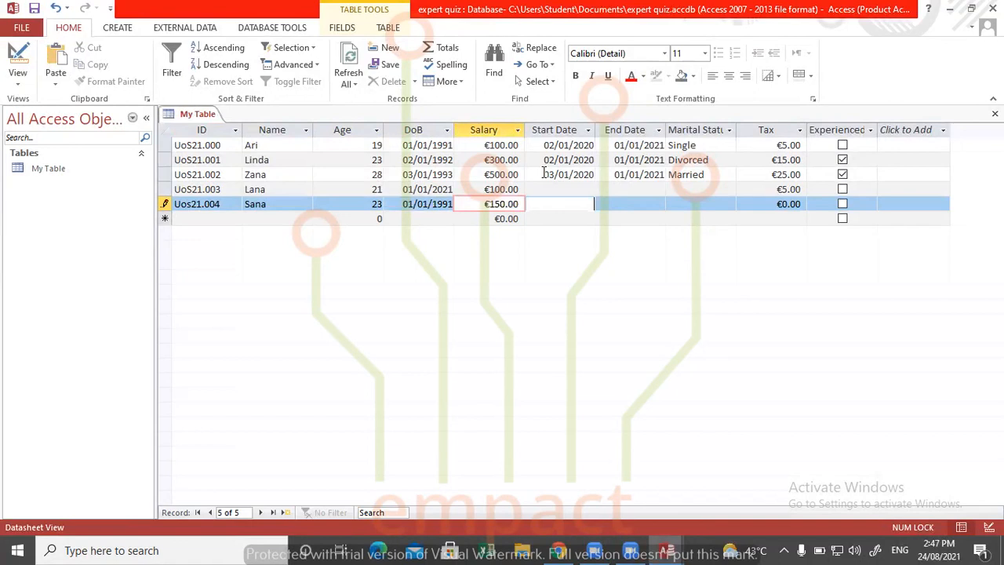
- Set the start date to 17/08/2021 for both the fourth and fifth records of My Table
click(566, 191)
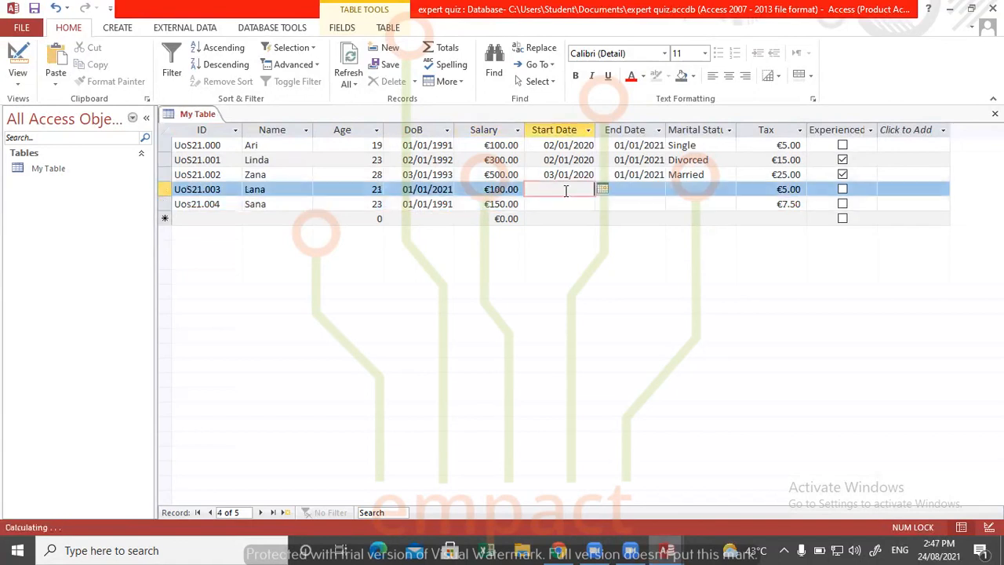
click(602, 190)
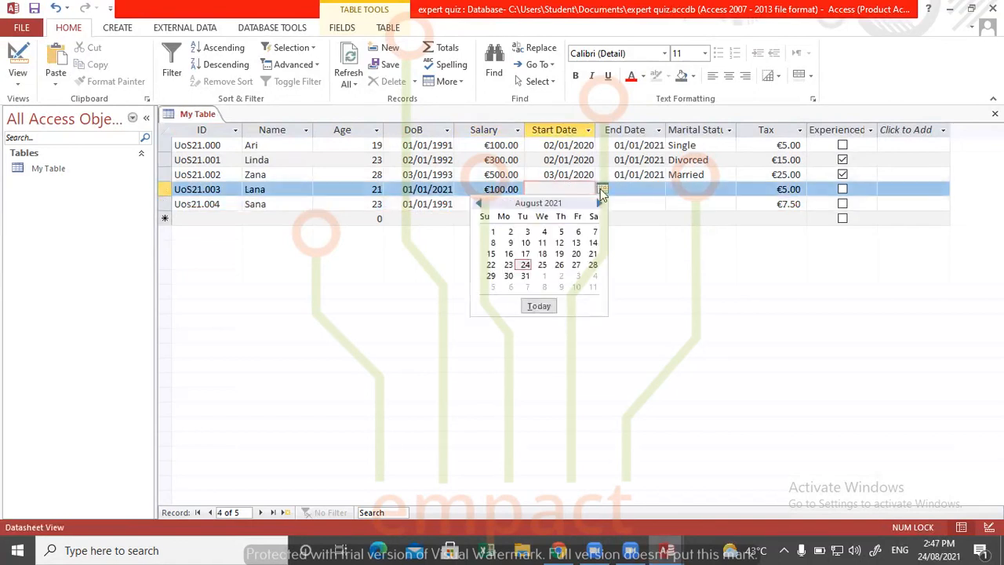
click(526, 252)
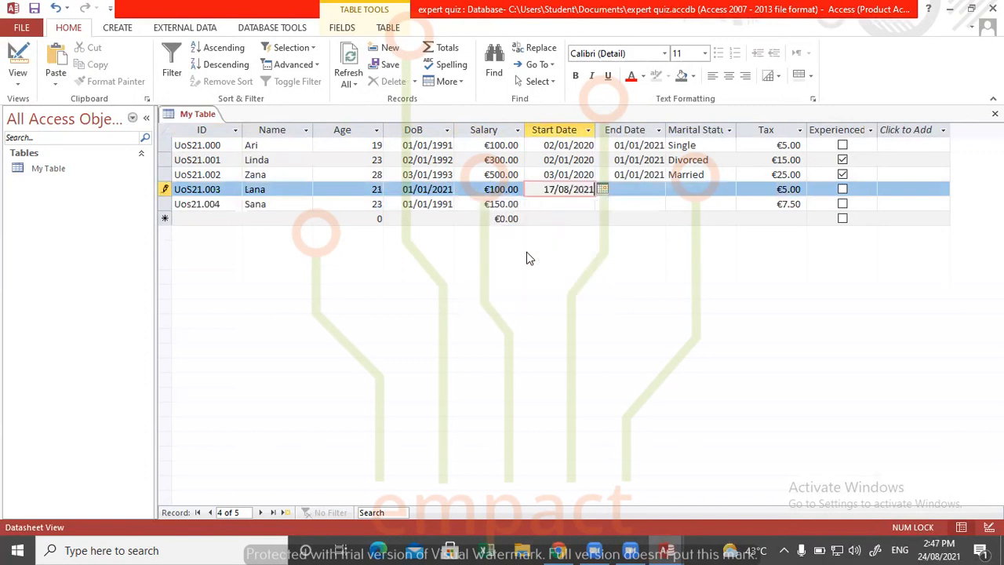
click(557, 205)
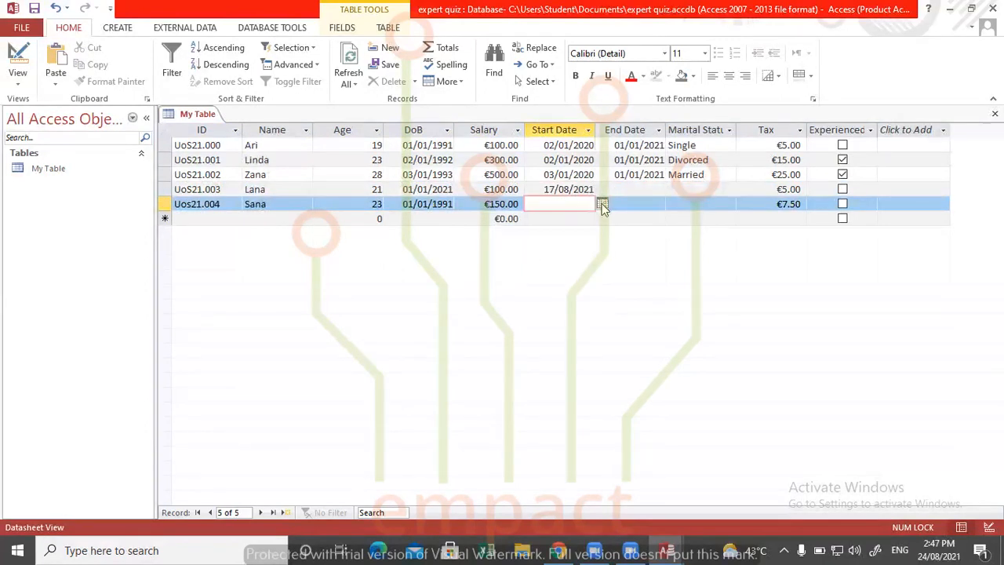
click(601, 204)
click(526, 269)
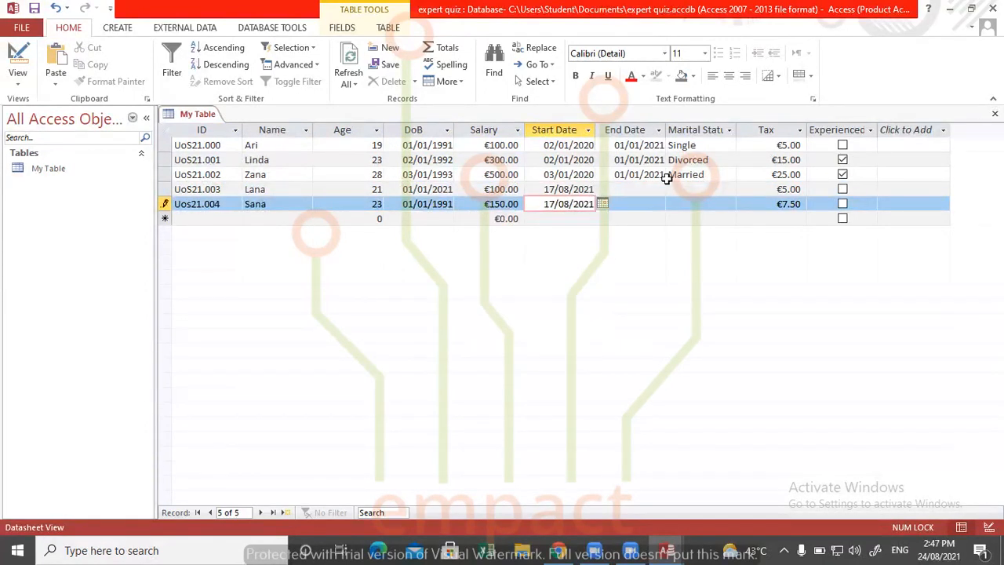
- Set the end date to 12/08/2021 for the fourth record and 27/08/2021 for the fifth record
click(649, 188)
click(672, 190)
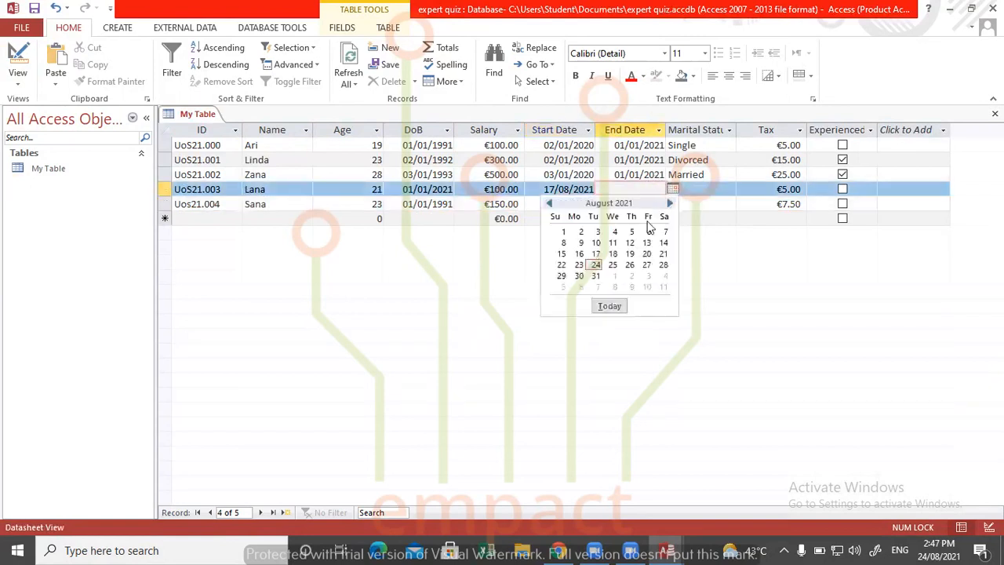
click(632, 244)
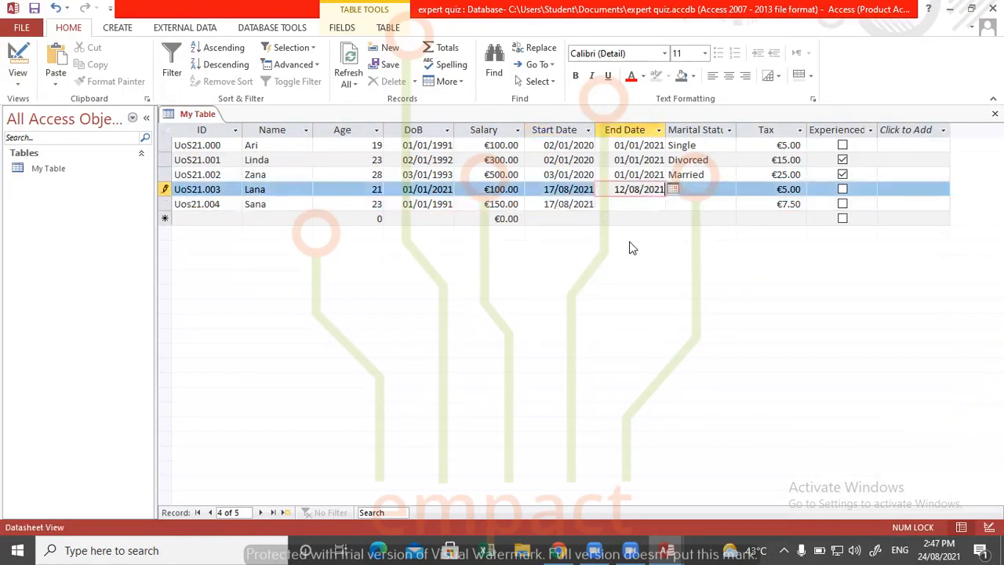
click(650, 204)
click(673, 204)
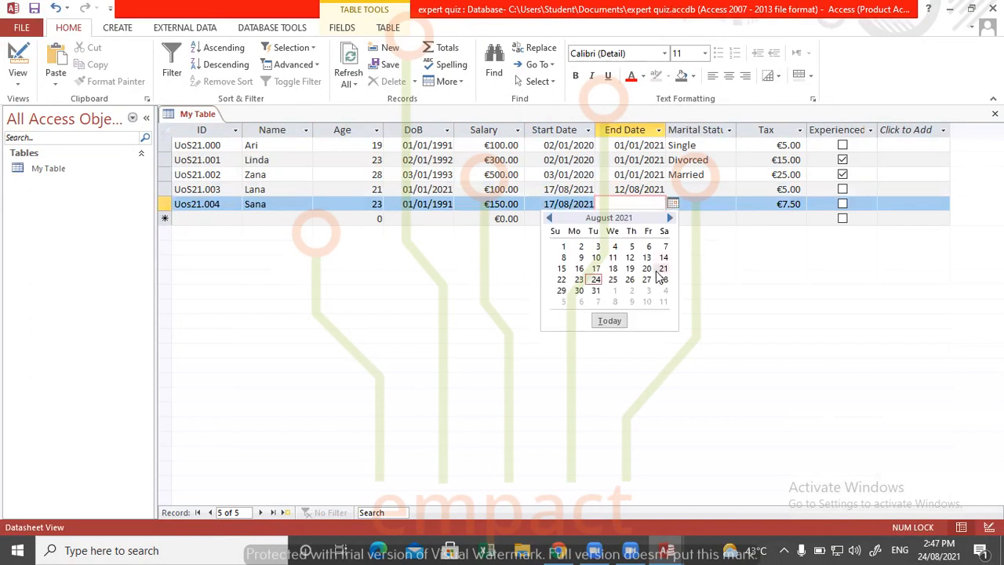
click(647, 280)
- Set the marital status to Divorced for the fourth record and Widow for the fifth record
click(699, 189)
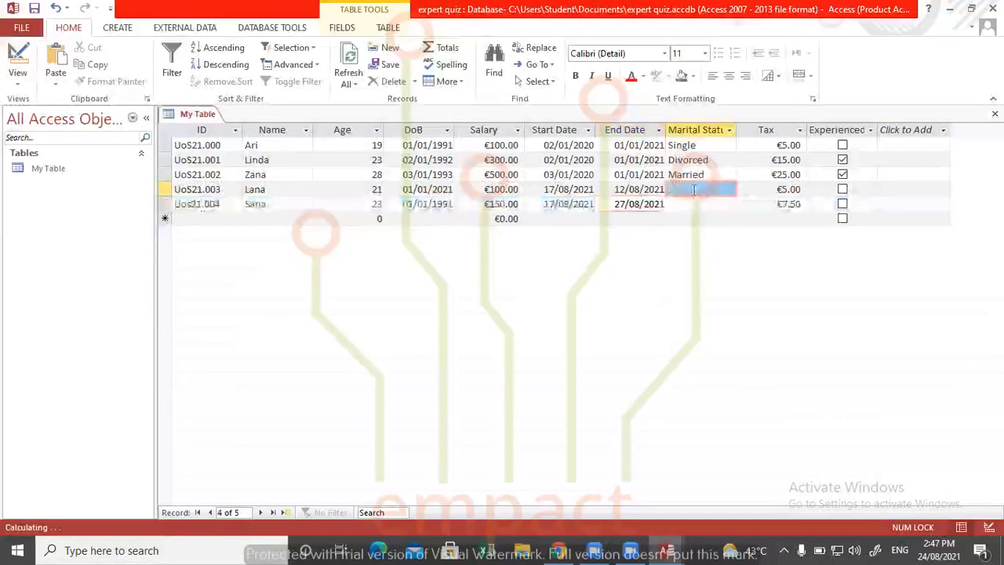
click(729, 189)
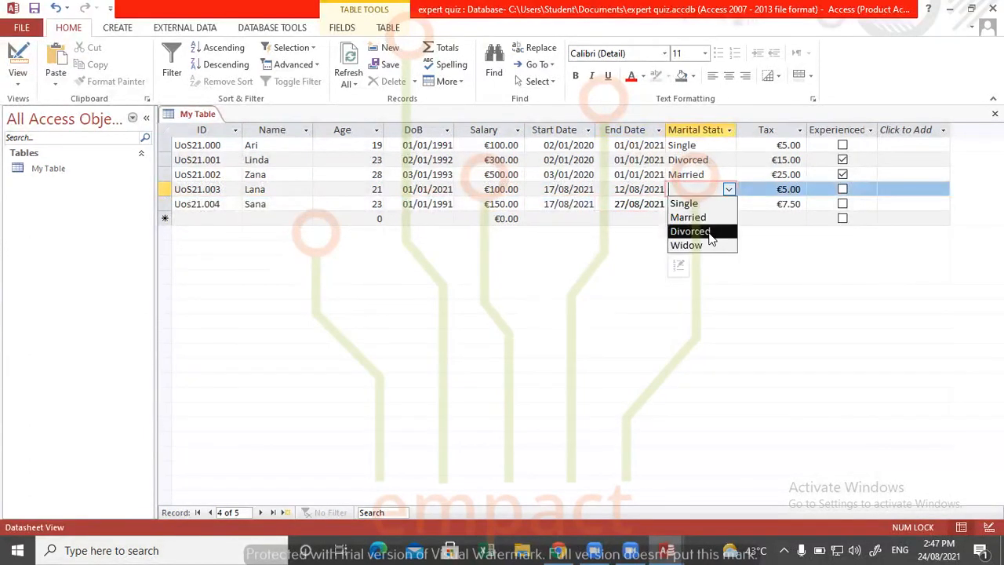
click(710, 234)
click(729, 204)
click(729, 205)
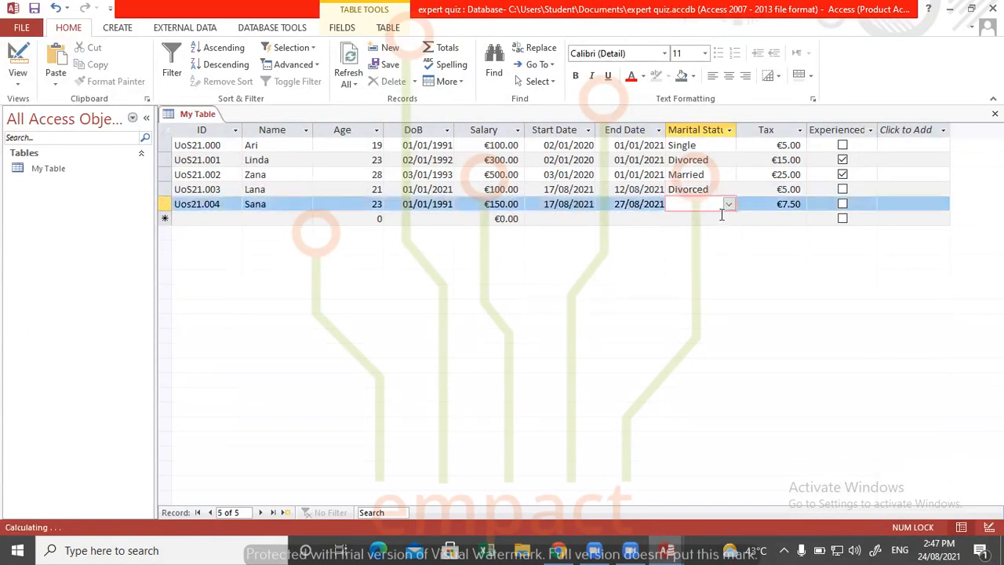
click(729, 206)
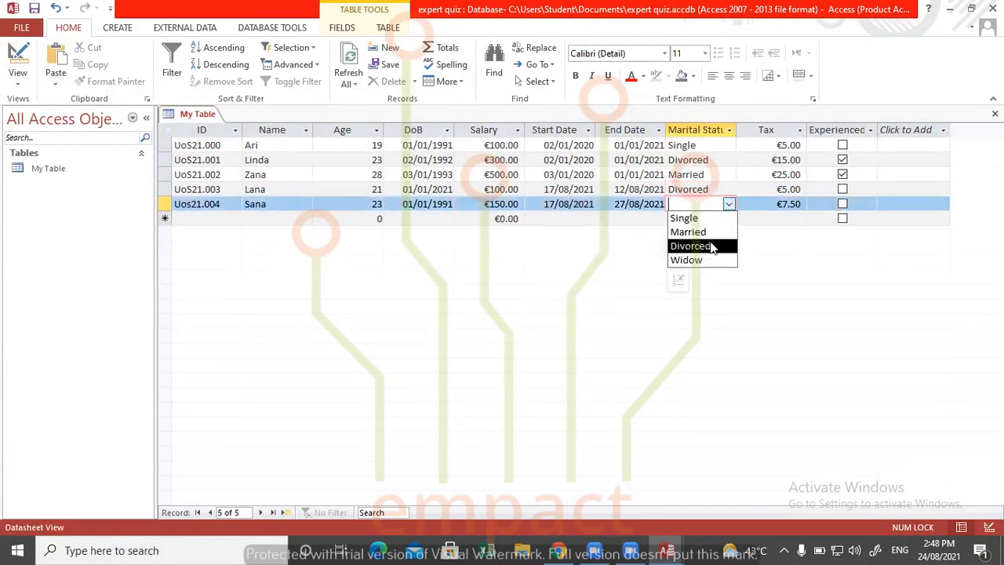
click(702, 259)
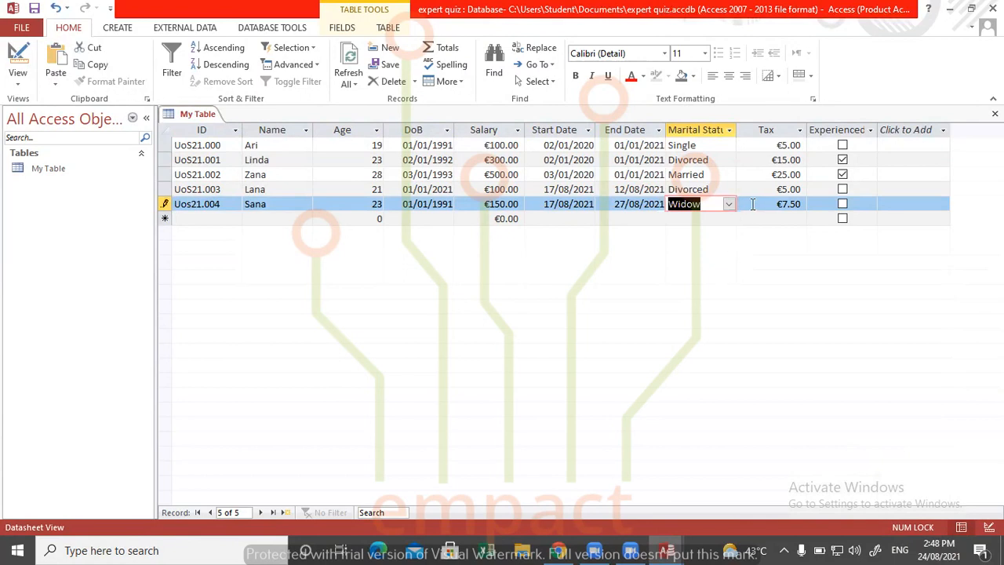
- Mark the fifth record as experienced and save My Table
click(840, 204)
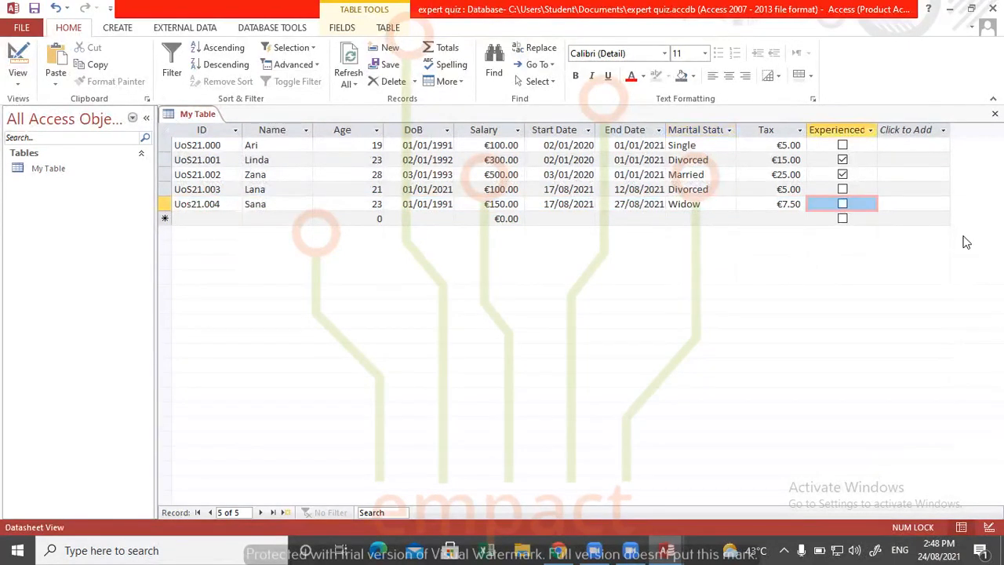
click(844, 204)
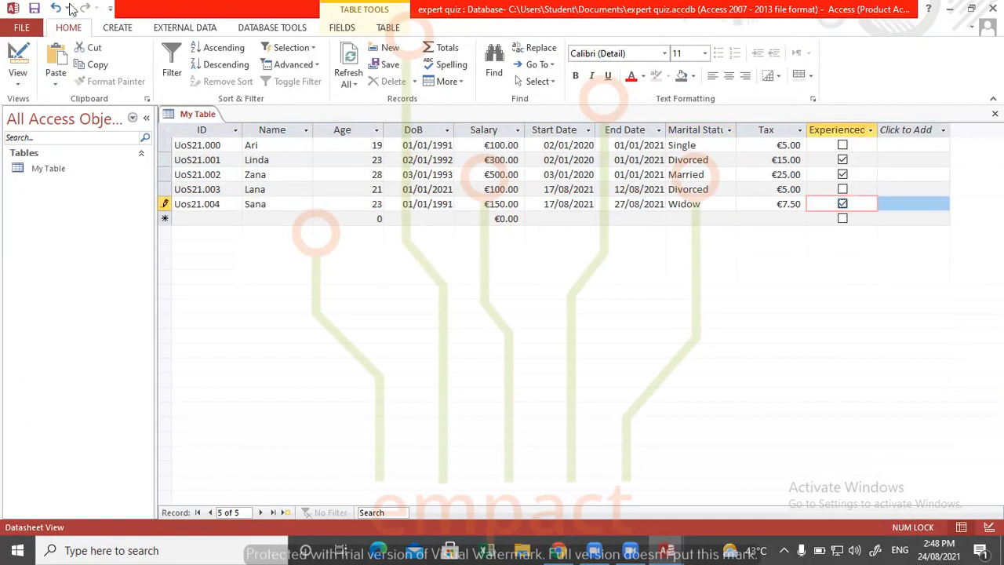
click(34, 8)
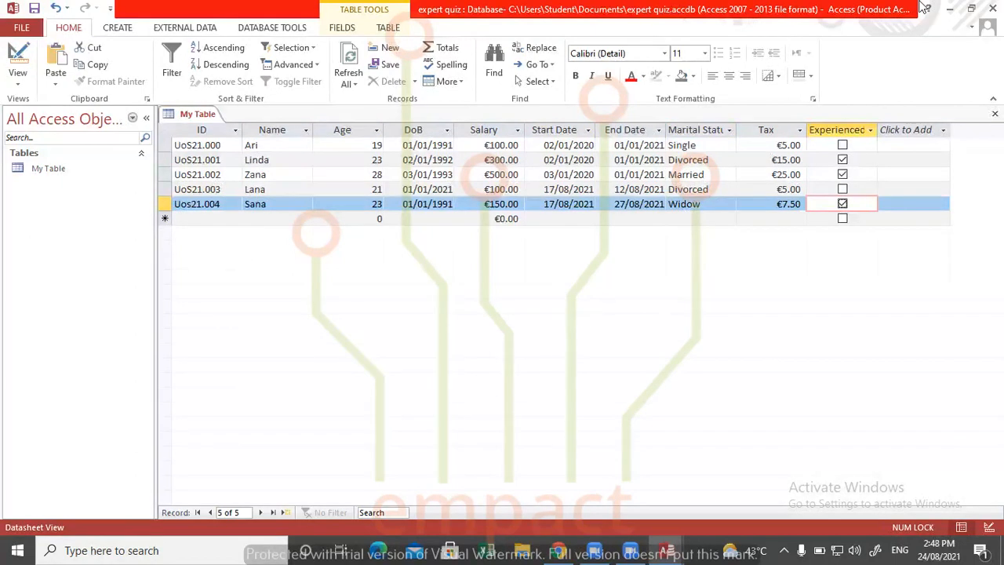
click(970, 11)
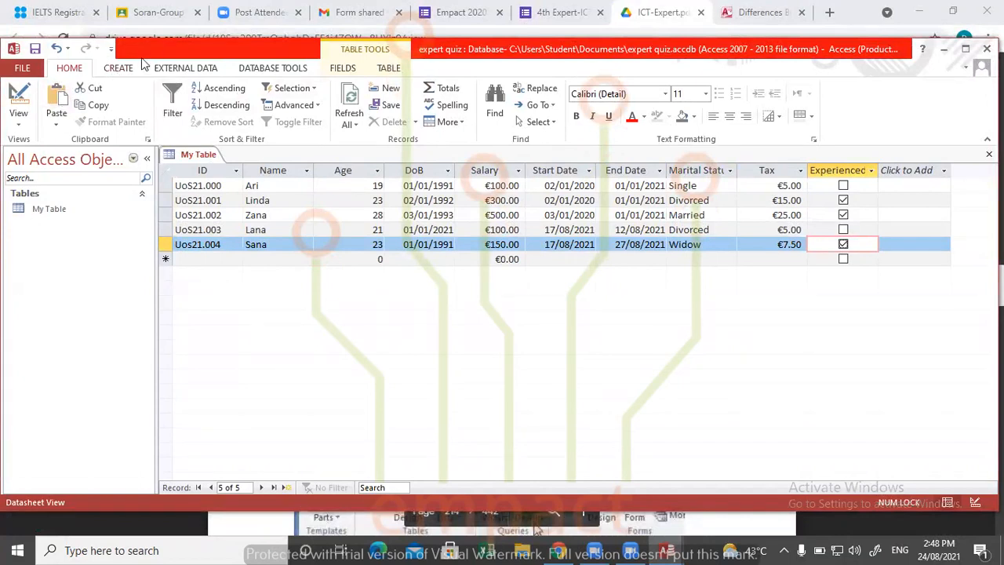
- Start the Query Wizard to bring up the choice of new query types
click(119, 69)
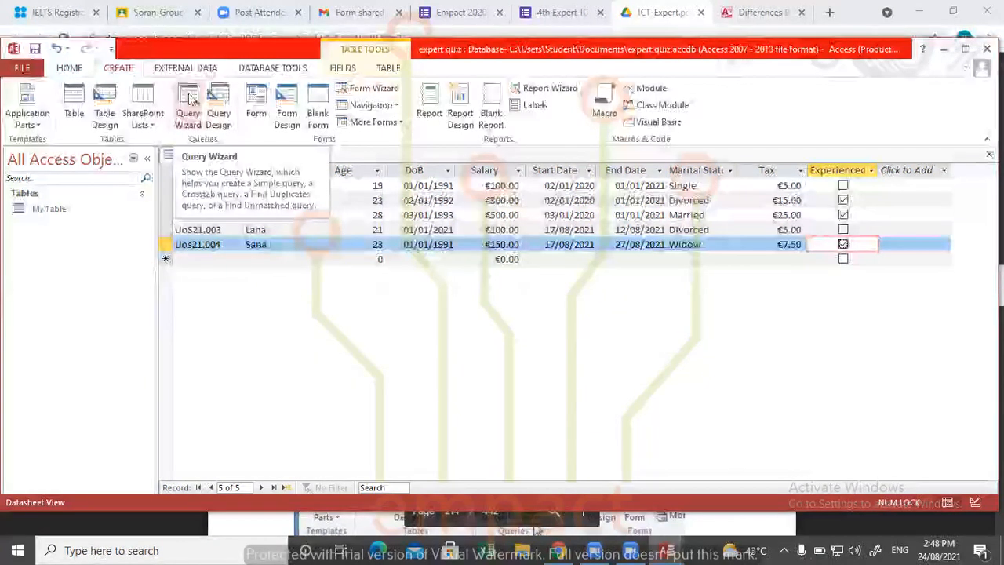
click(192, 124)
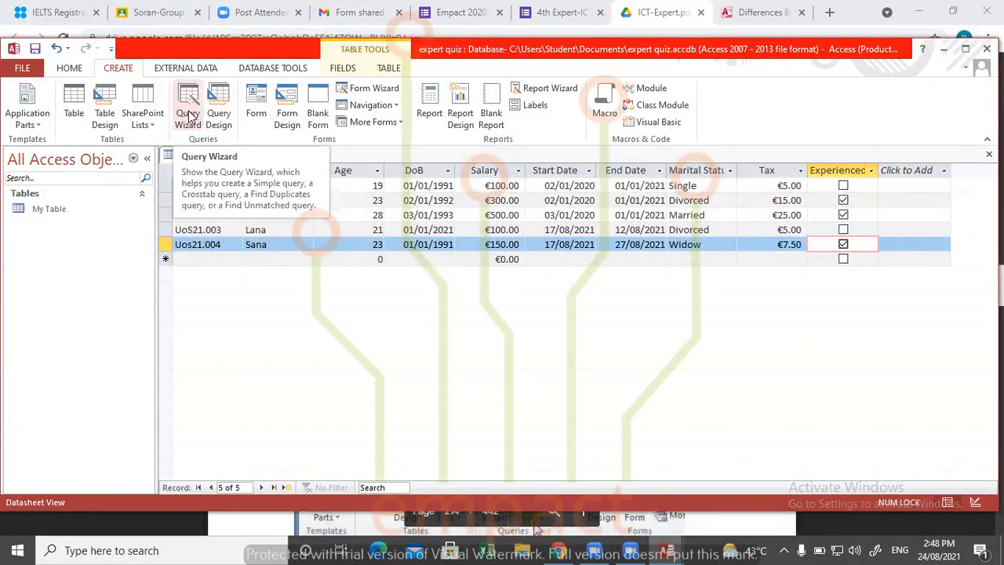
click(188, 116)
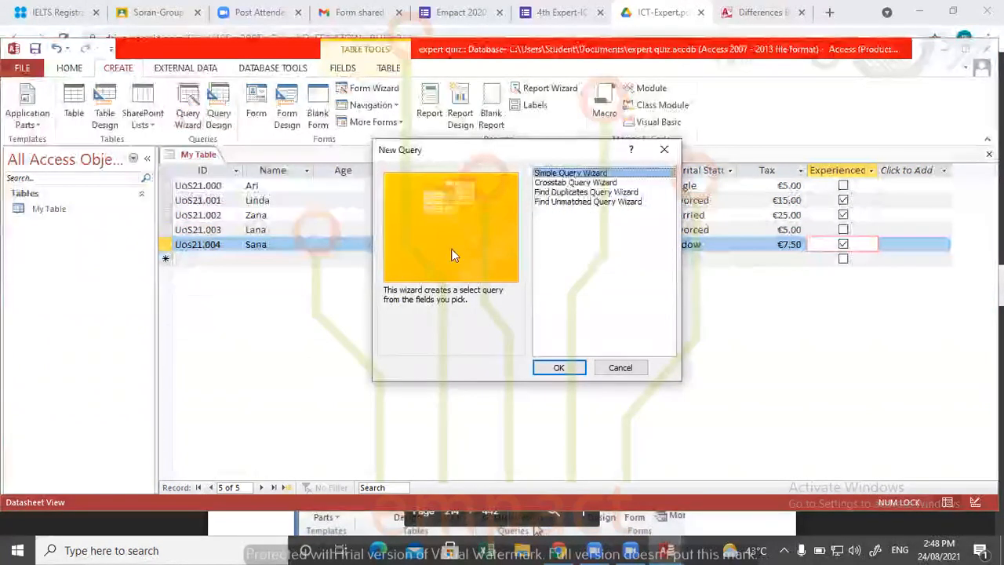
click(665, 149)
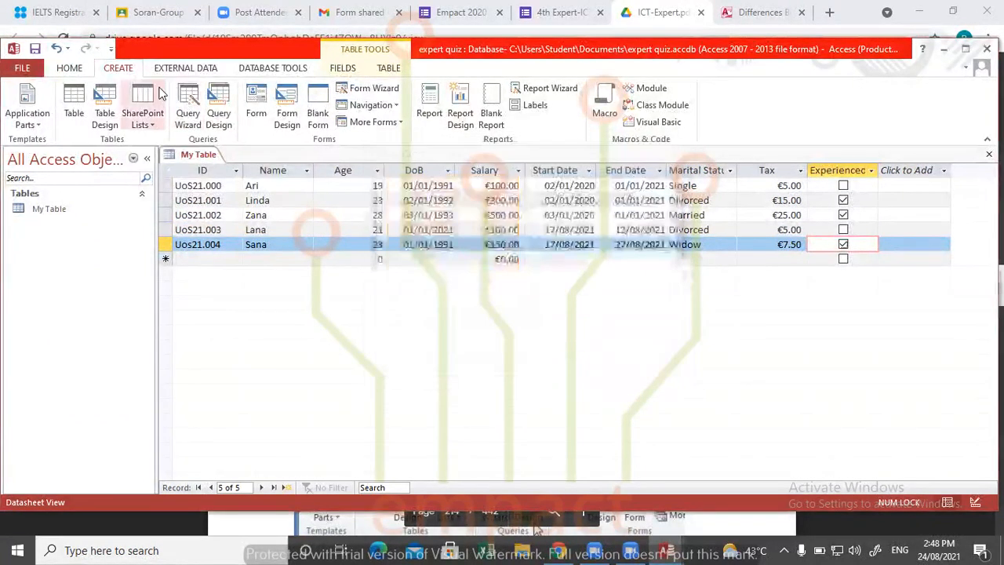
click(188, 123)
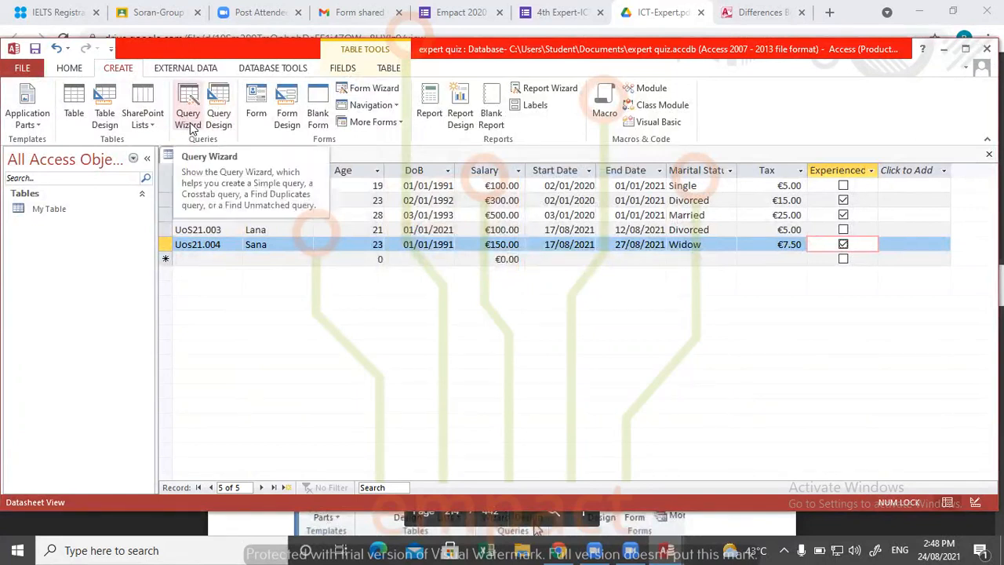
click(190, 128)
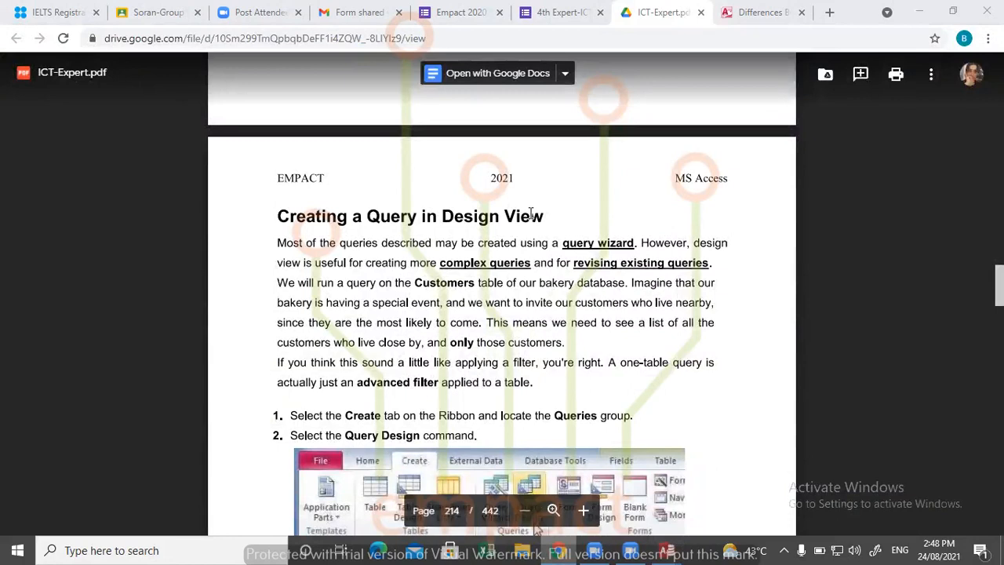
- Review the section of ICT-Expert.pdf in Chrome on the purpose of queries in Microsoft Access
right_click(559, 550)
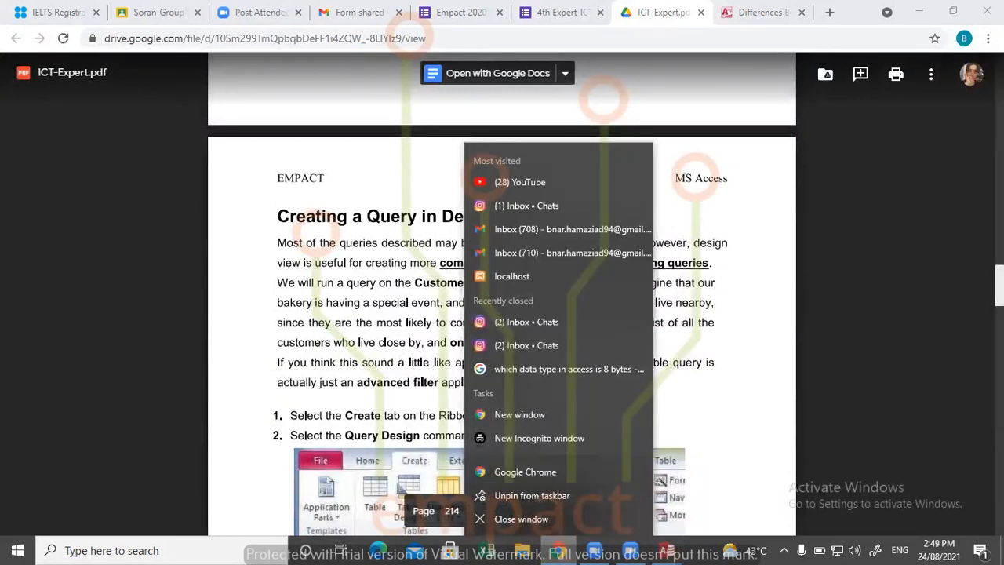
click(425, 383)
scroll(425, 383, up, 5)
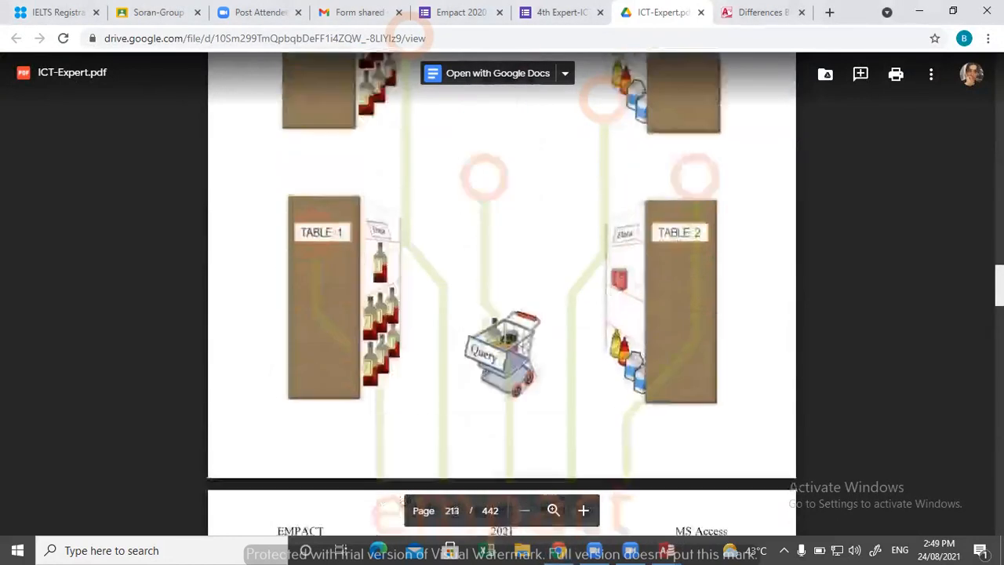
scroll(317, 179, up, 4)
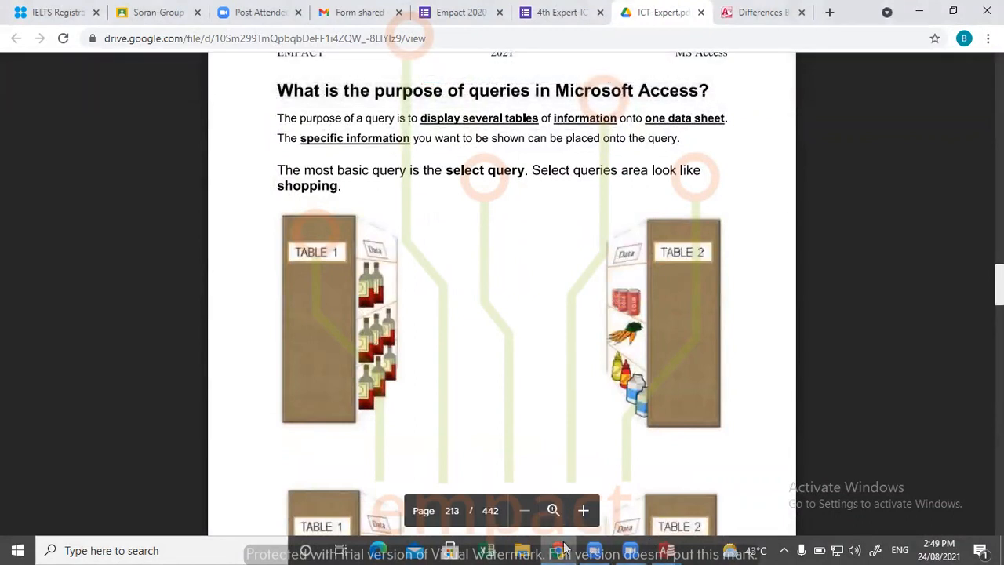
- Switch to the empty Access window, dismiss its file-in-use notice and close it to return to the expert quiz database
click(666, 551)
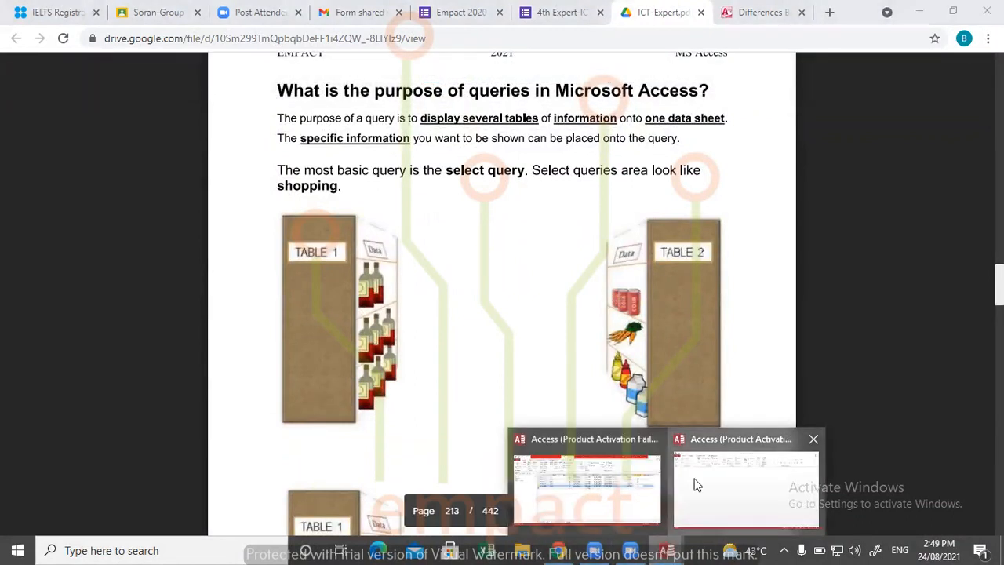
click(697, 486)
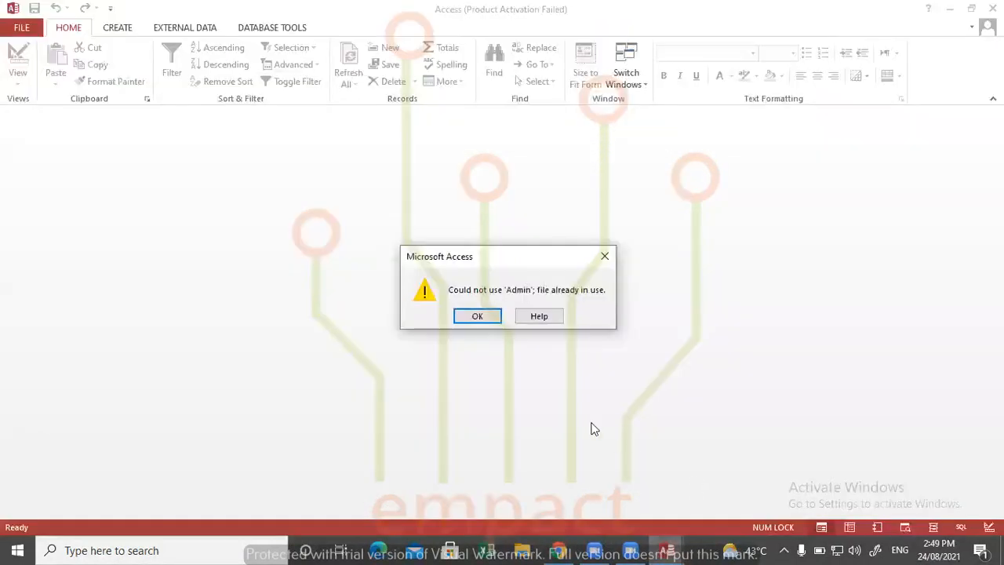
click(602, 257)
click(659, 546)
click(623, 516)
click(992, 8)
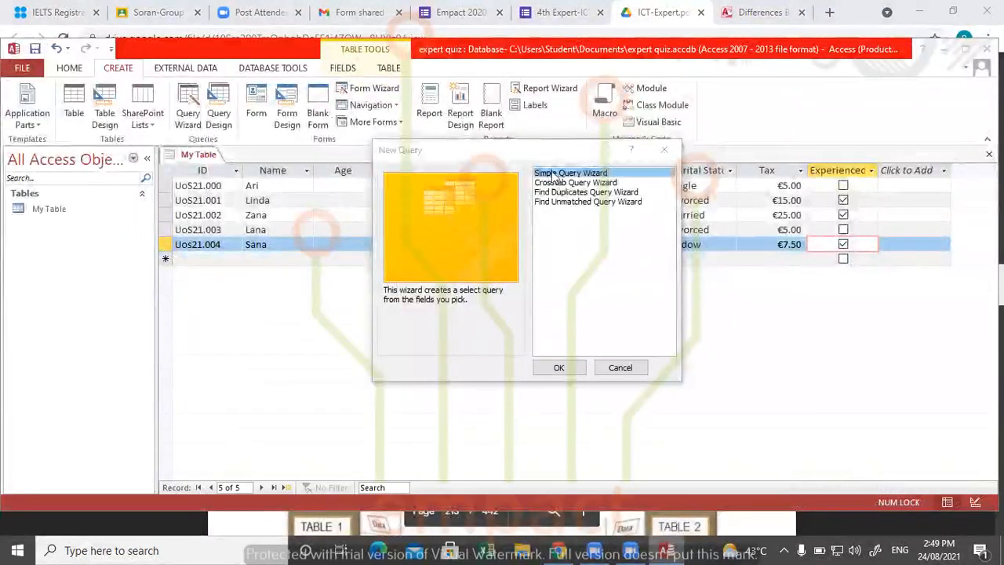
- Start the Simple Query Wizard and check its source choices, keeping My Table as the source
click(449, 299)
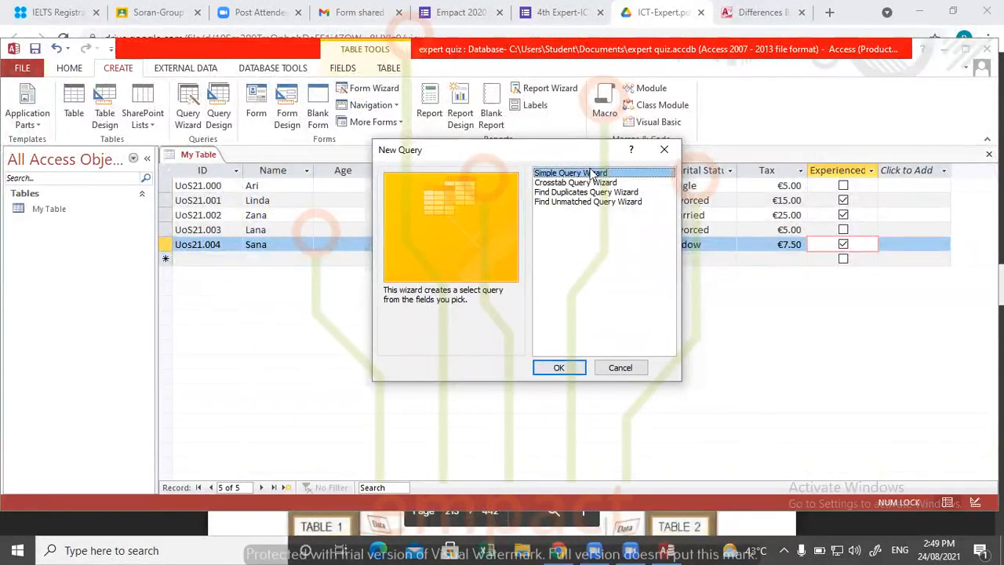
click(555, 368)
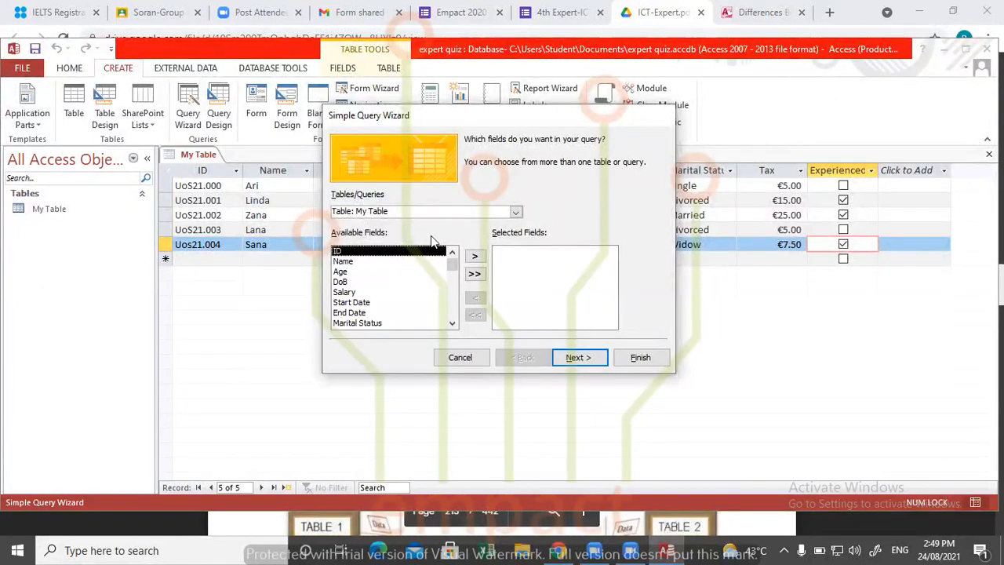
click(515, 213)
click(516, 212)
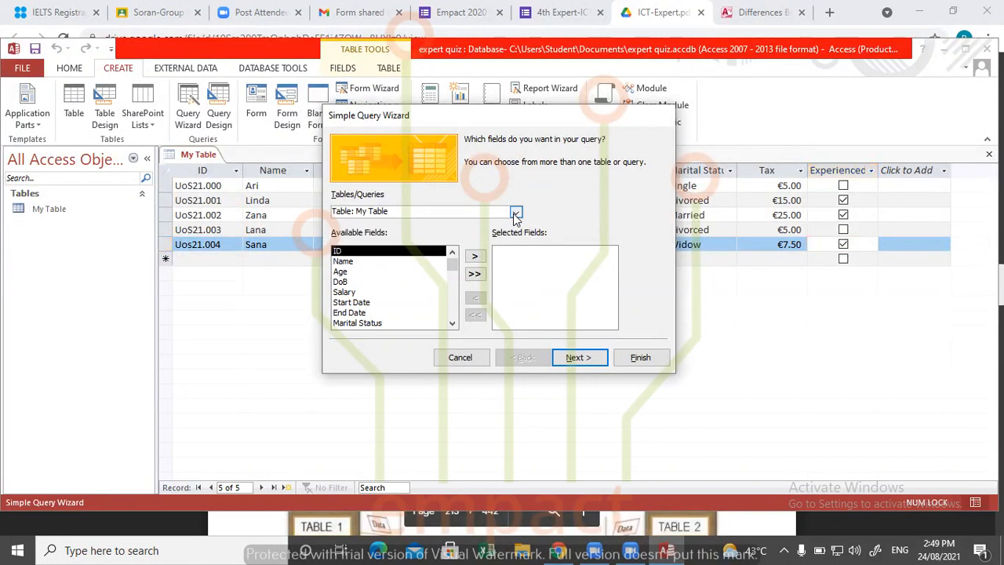
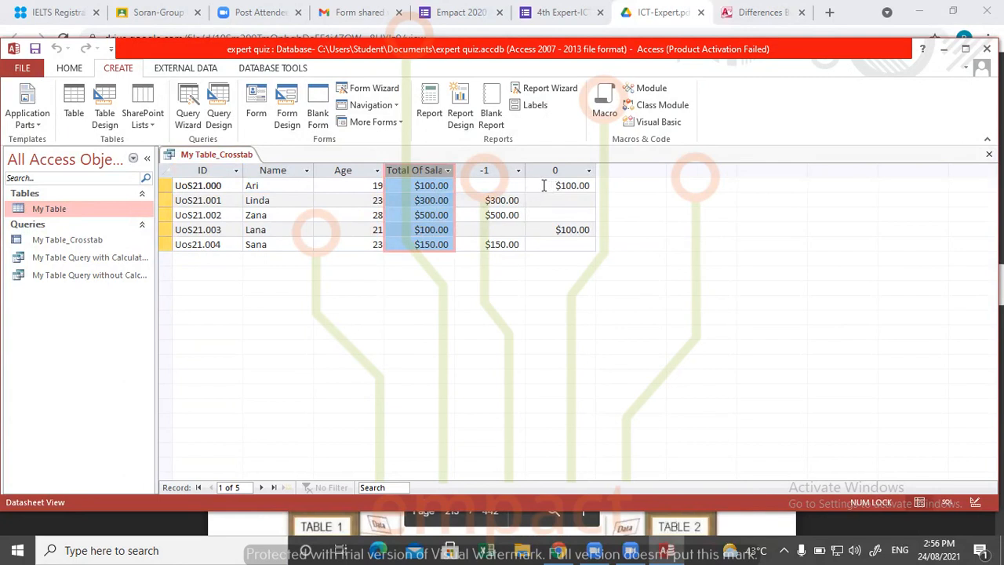
- Examine the -1 and 0 columns of the crosstab query and the sale amount each record has under them
click(486, 171)
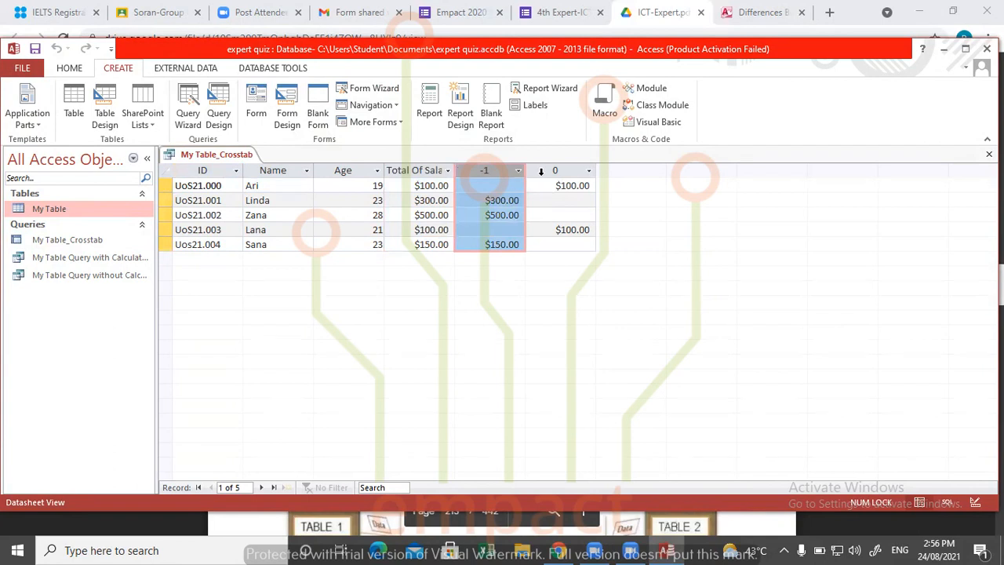
click(555, 173)
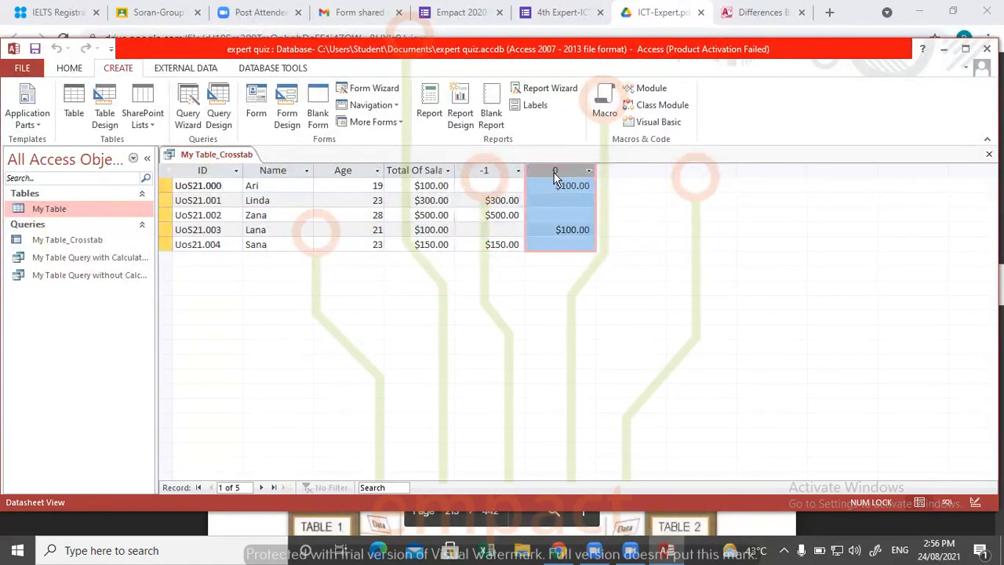
click(559, 185)
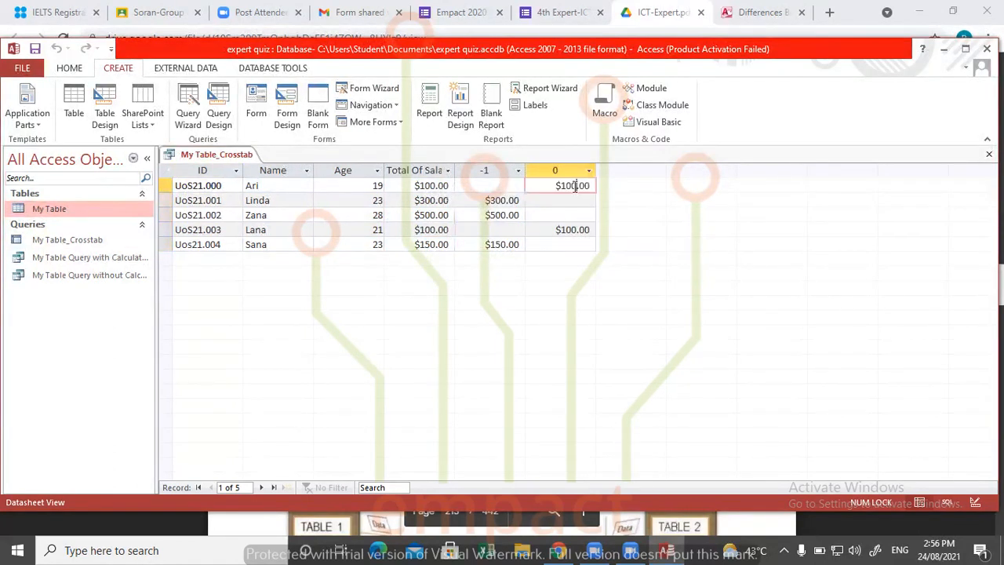
click(521, 200)
click(517, 215)
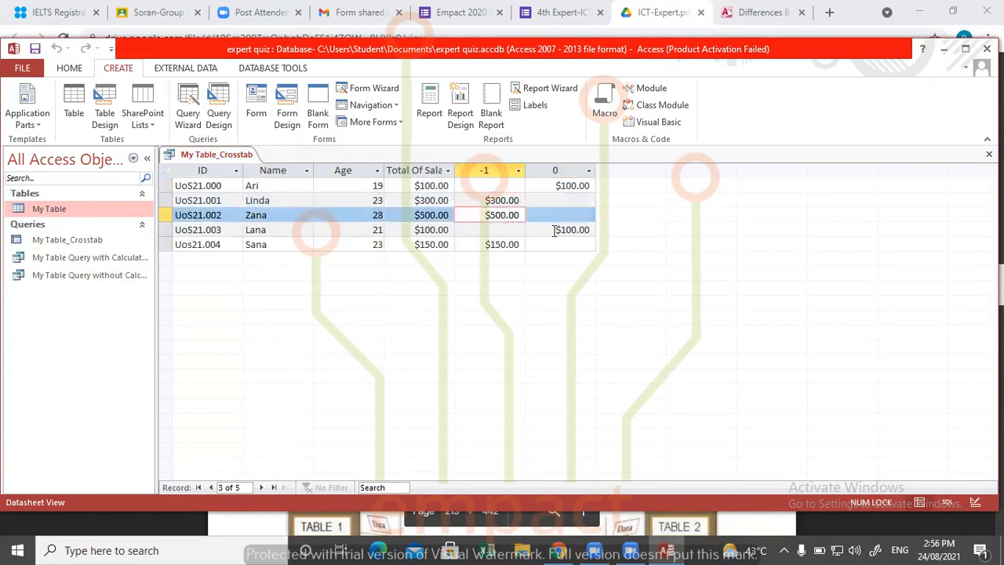
click(555, 230)
click(509, 245)
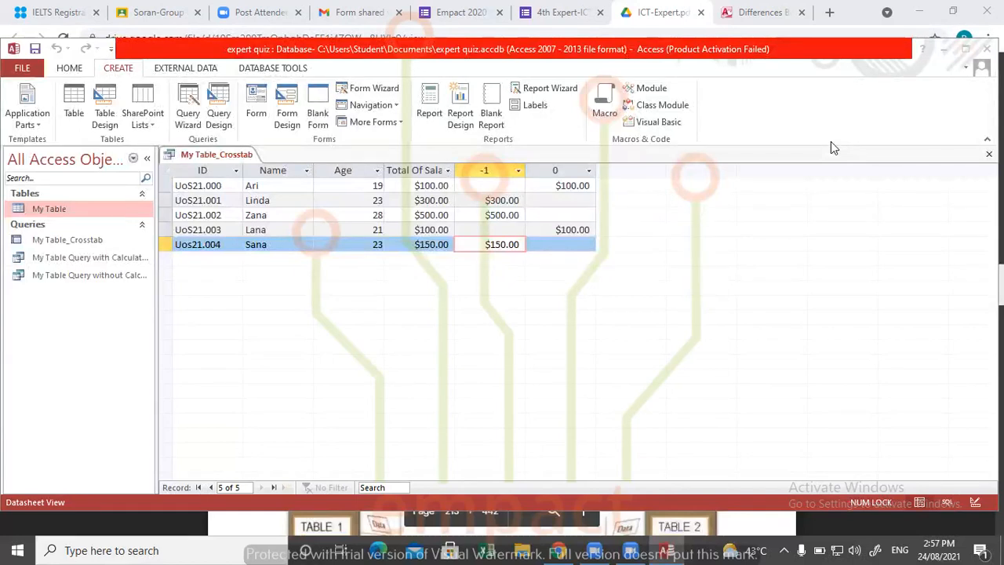
- Close the My Table_Crosstab query and delete it from the database
click(49, 240)
key(Delete)
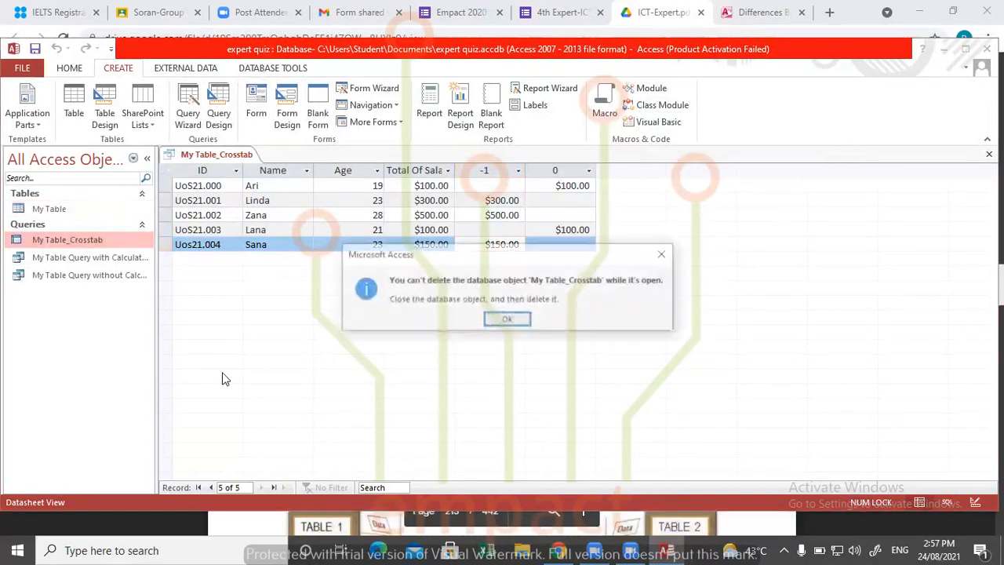
click(496, 321)
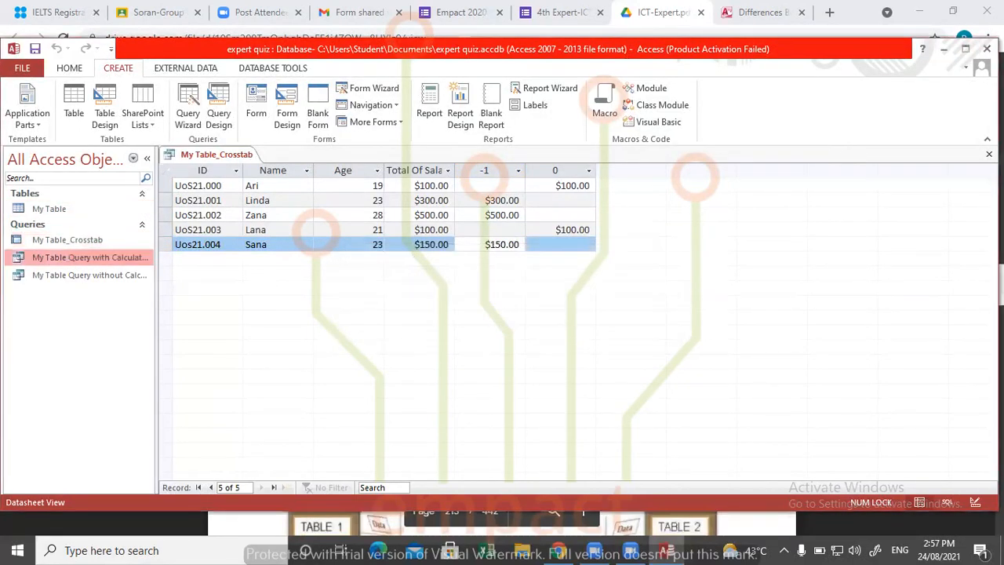
click(989, 153)
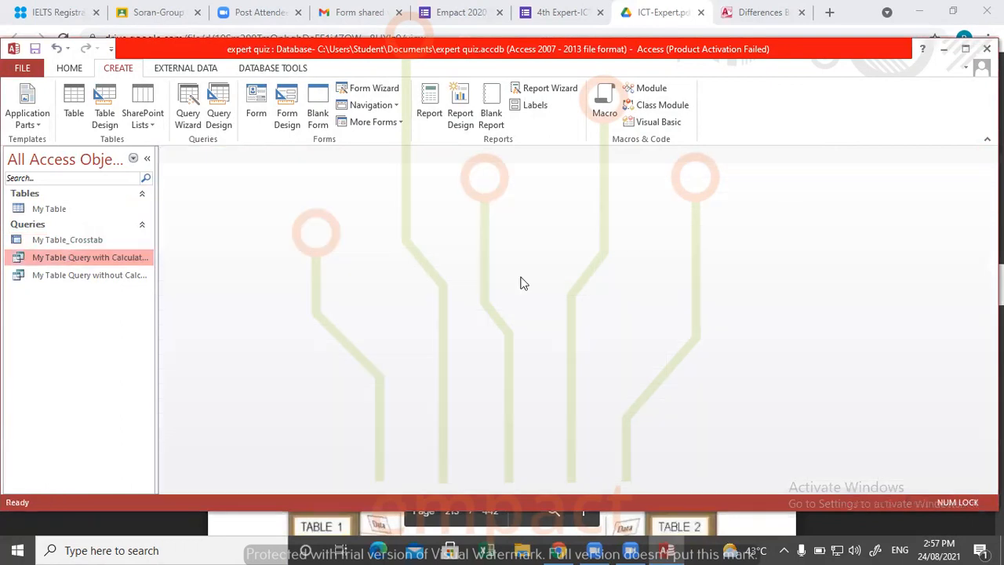
click(54, 242)
key(Delete)
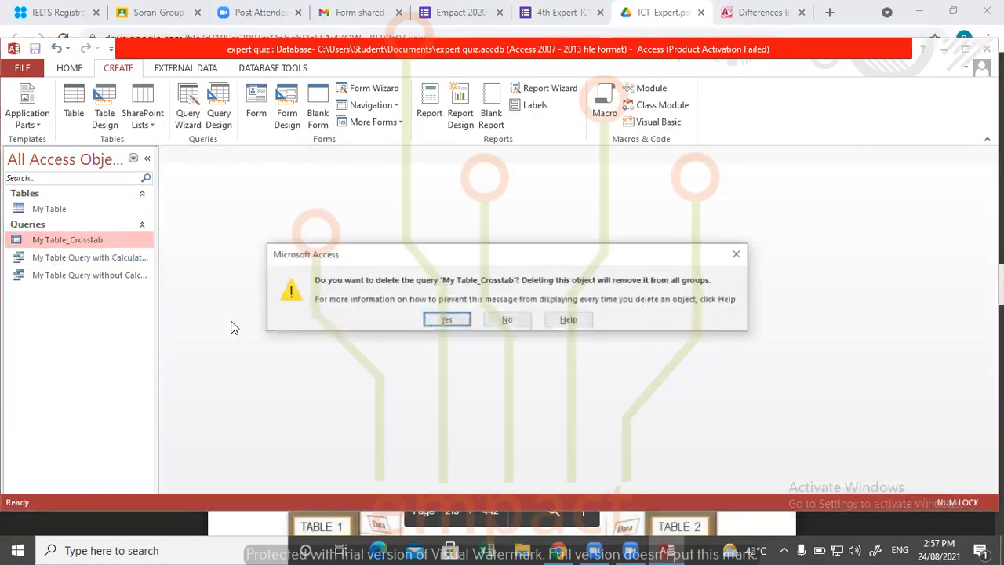
key(Return)
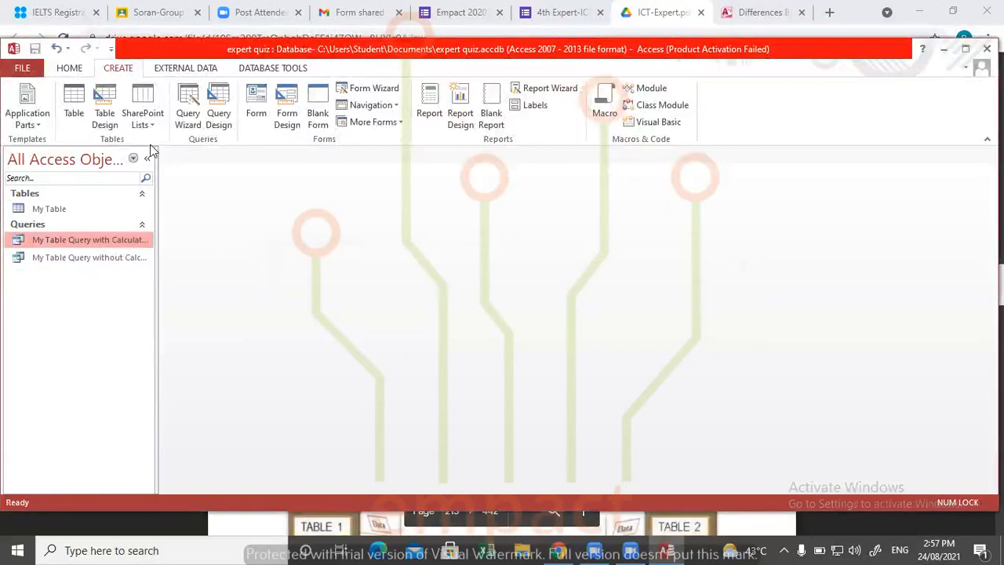
- Start a new crosstab query with the Crosstab Query Wizard, using My Table as its source
click(44, 213)
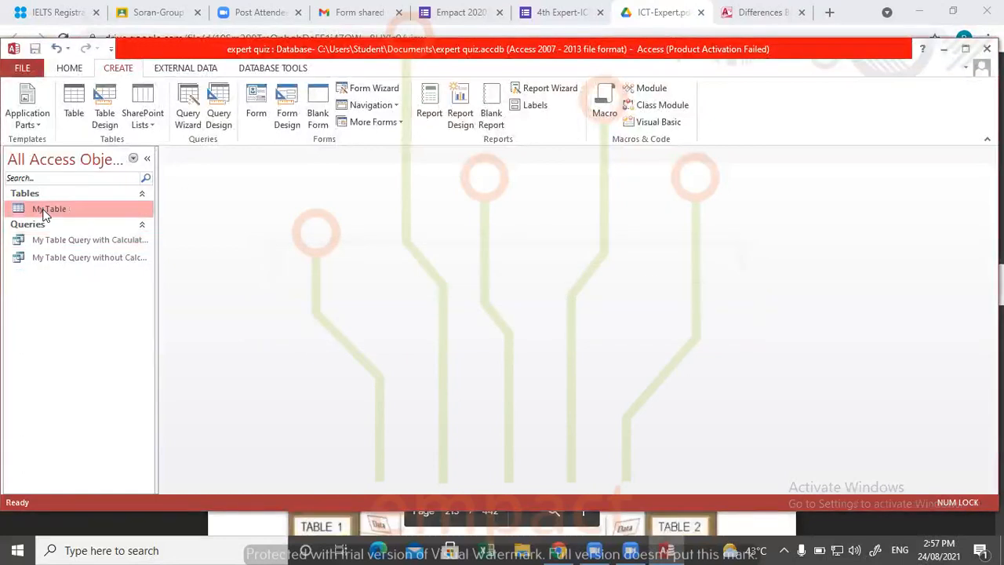
click(186, 103)
click(611, 183)
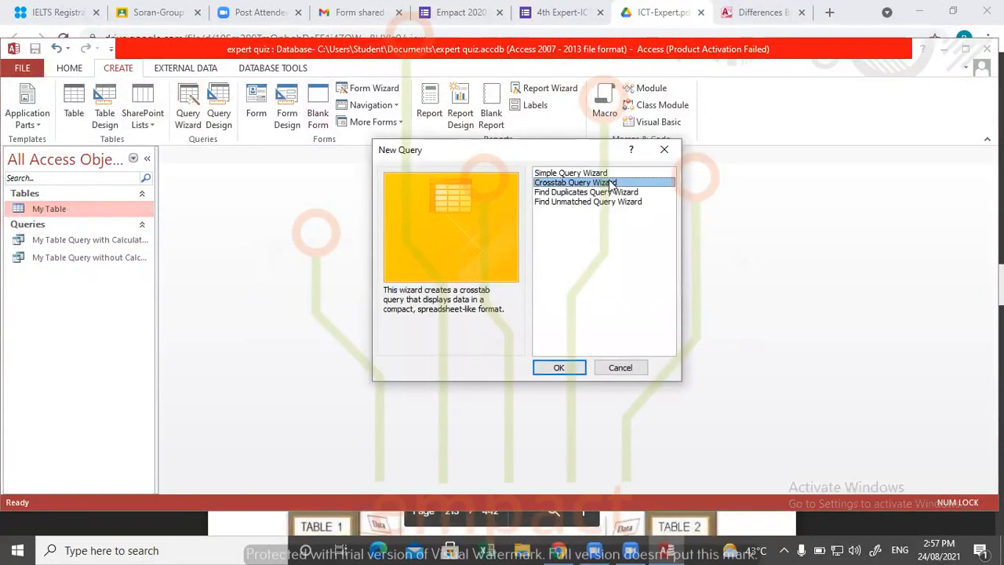
click(559, 368)
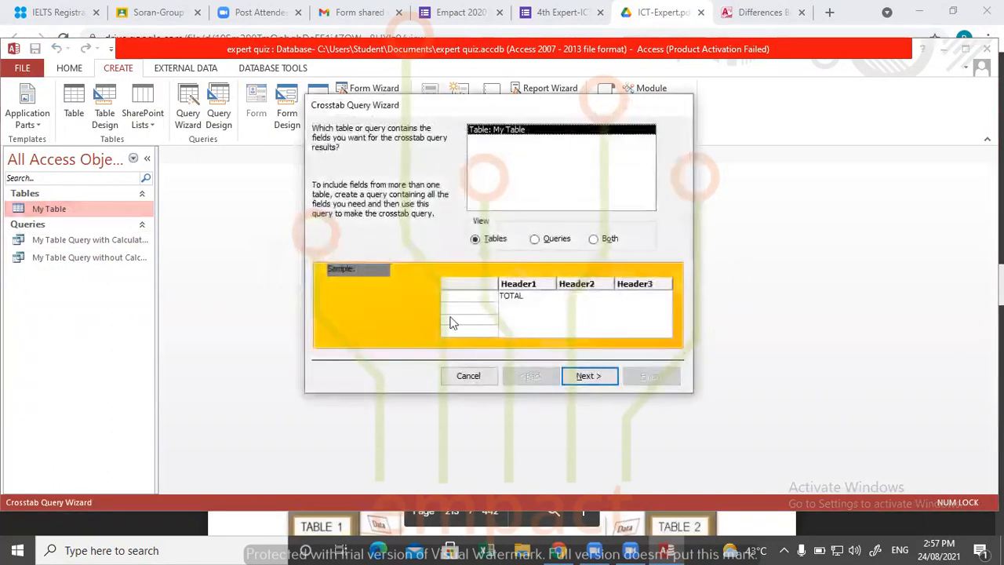
click(585, 378)
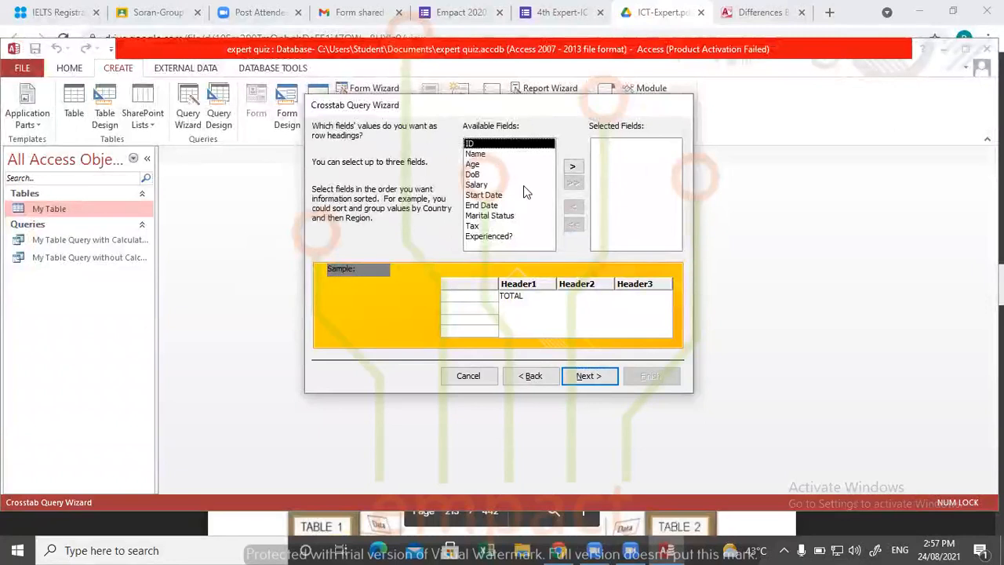
- Set ID and Name as the crosstab's row headings and Marital Status as its column heading
click(572, 166)
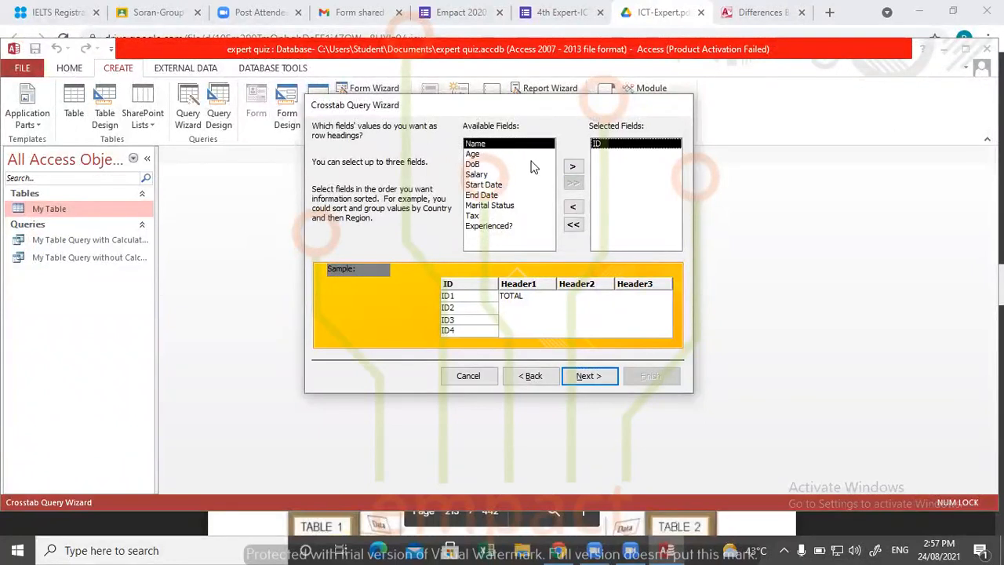
click(572, 167)
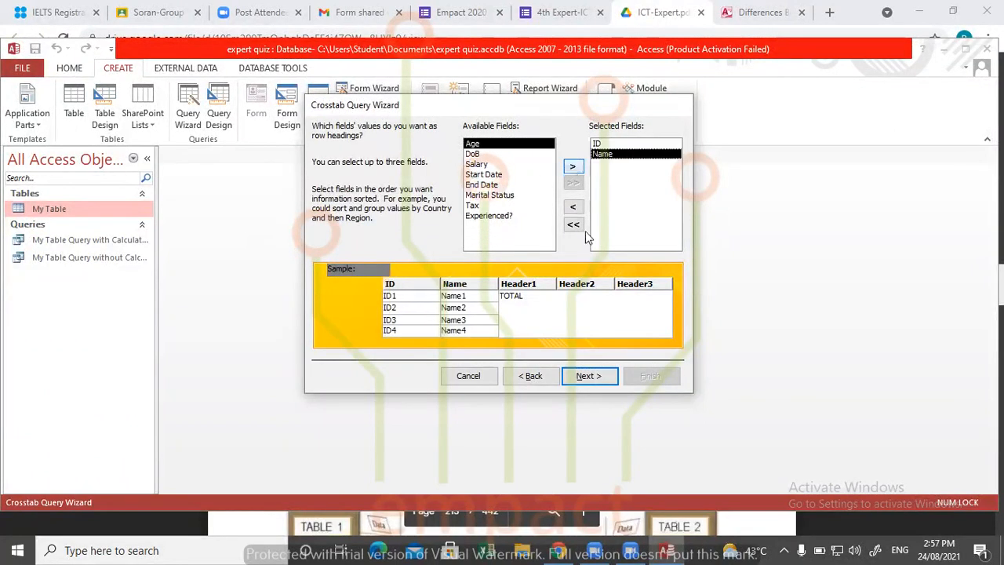
click(611, 380)
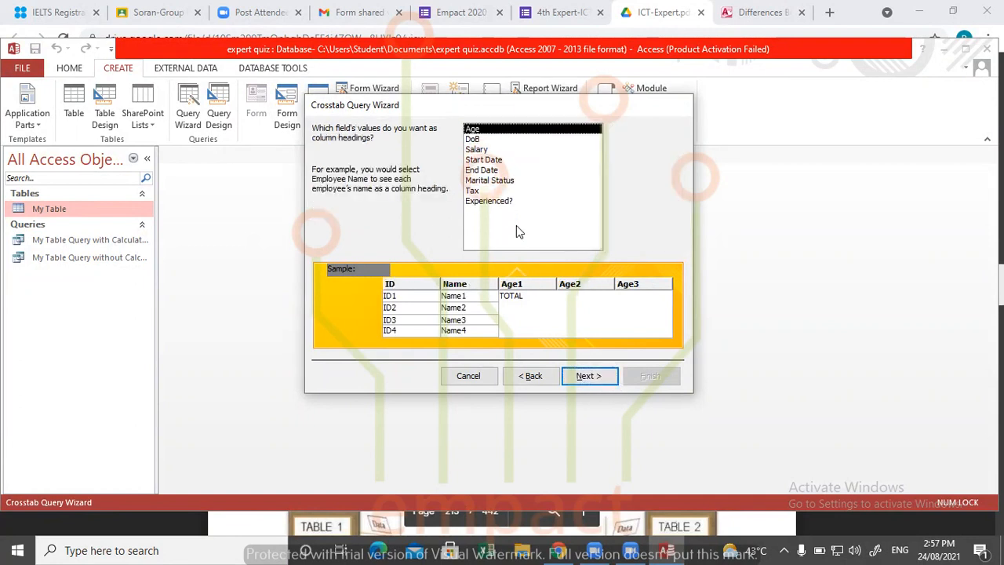
click(486, 180)
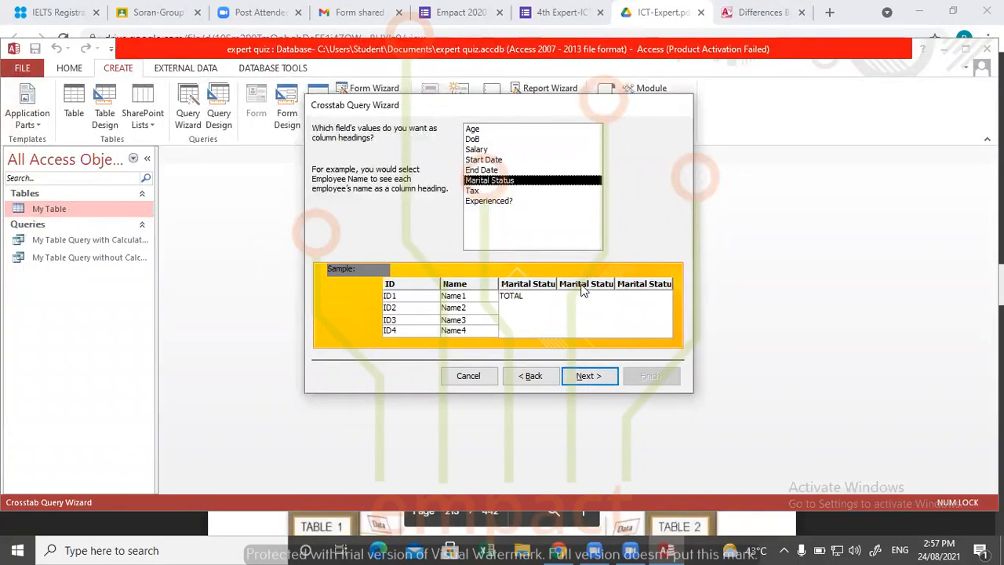
click(580, 377)
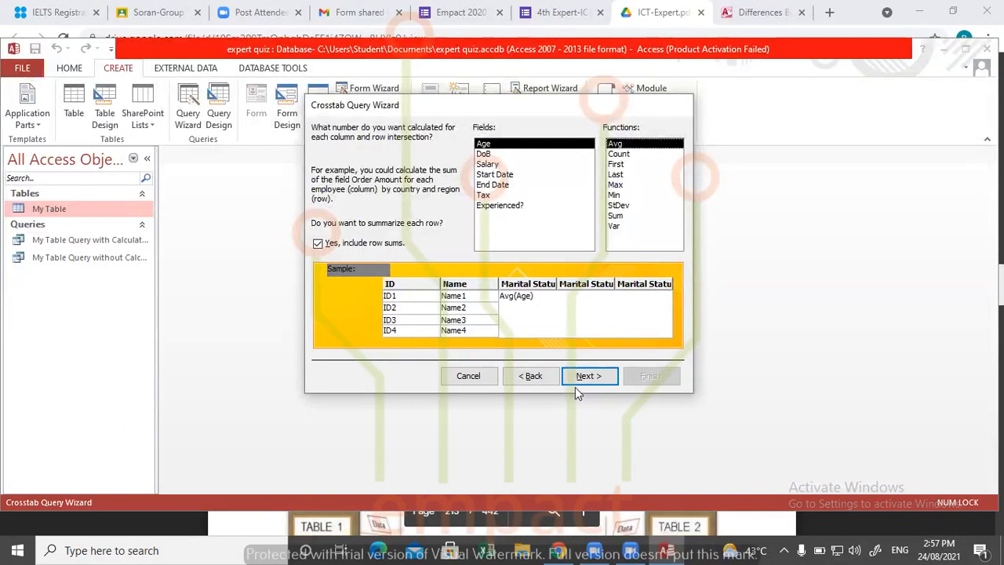
- Calculate the Count of Age with row sums included, and finish the query as My Table_Crosstab, opened for viewing
click(630, 155)
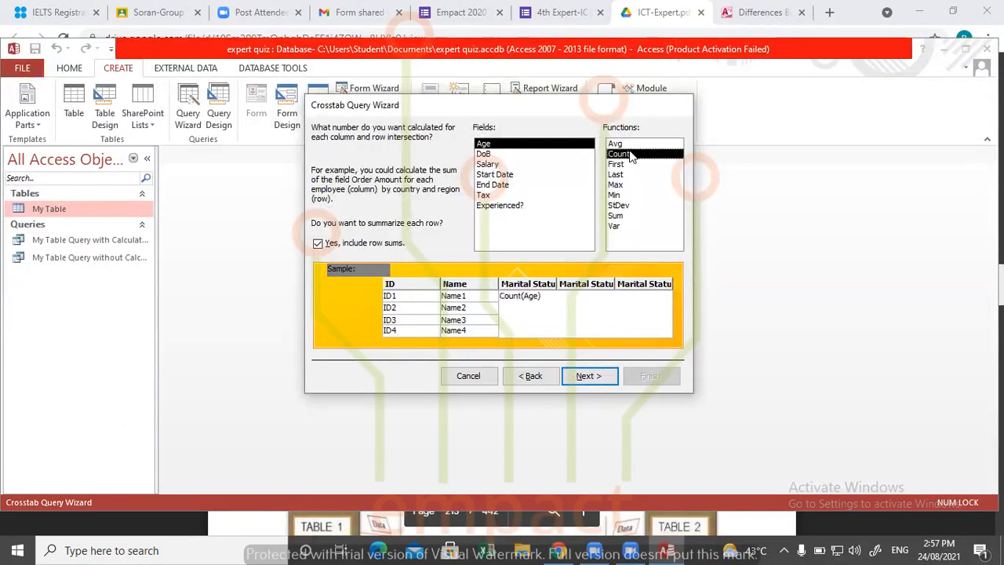
click(587, 377)
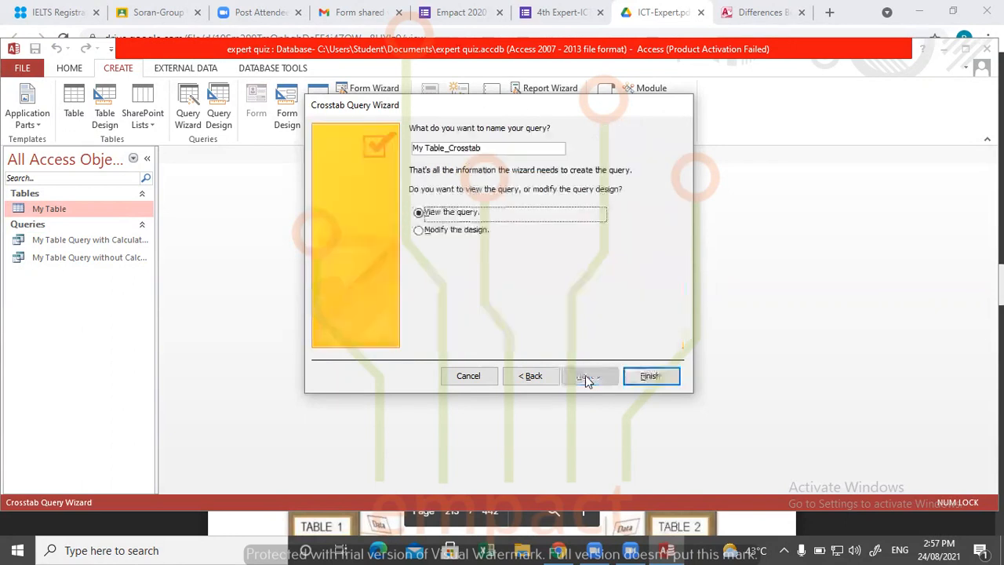
click(648, 375)
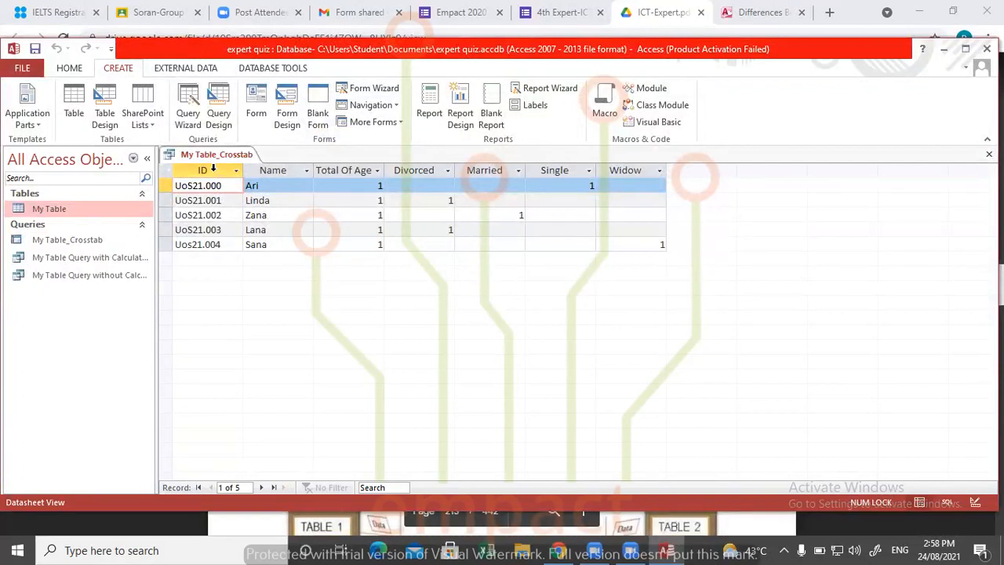
- Review the new crosstab column by column, from ID, Name and Total Of Age through the marital status headings
click(212, 168)
click(280, 170)
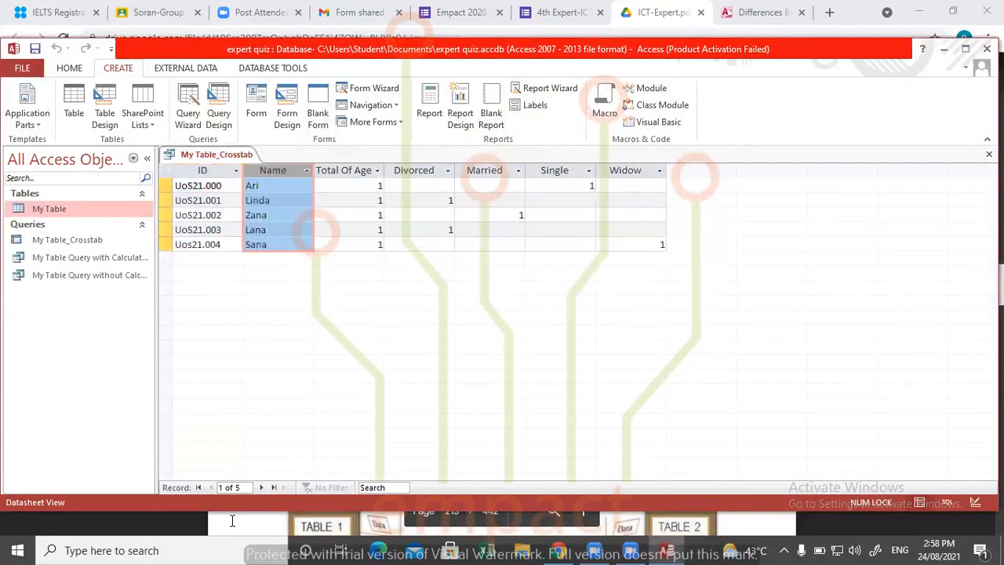
click(362, 168)
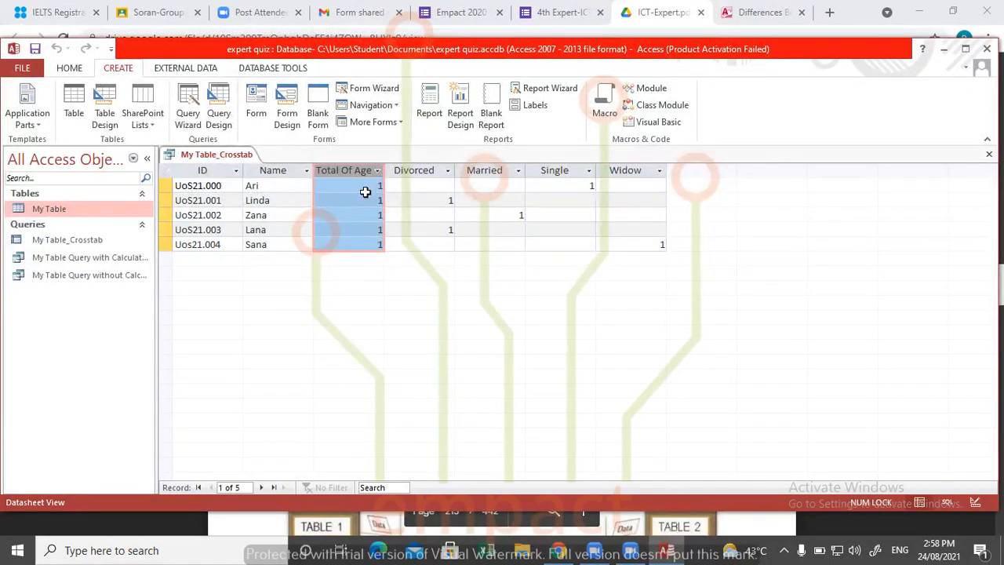
click(424, 169)
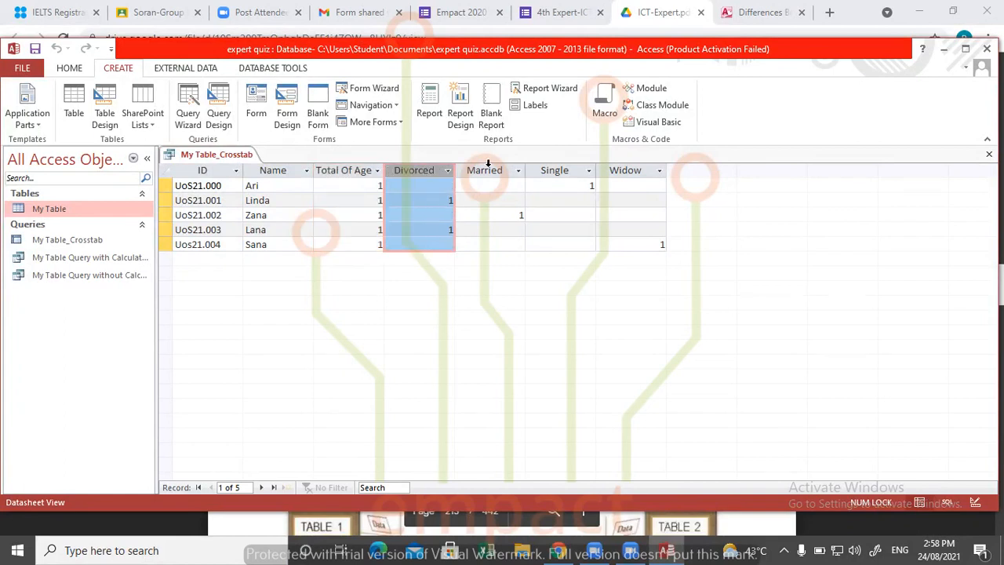
click(488, 167)
click(424, 170)
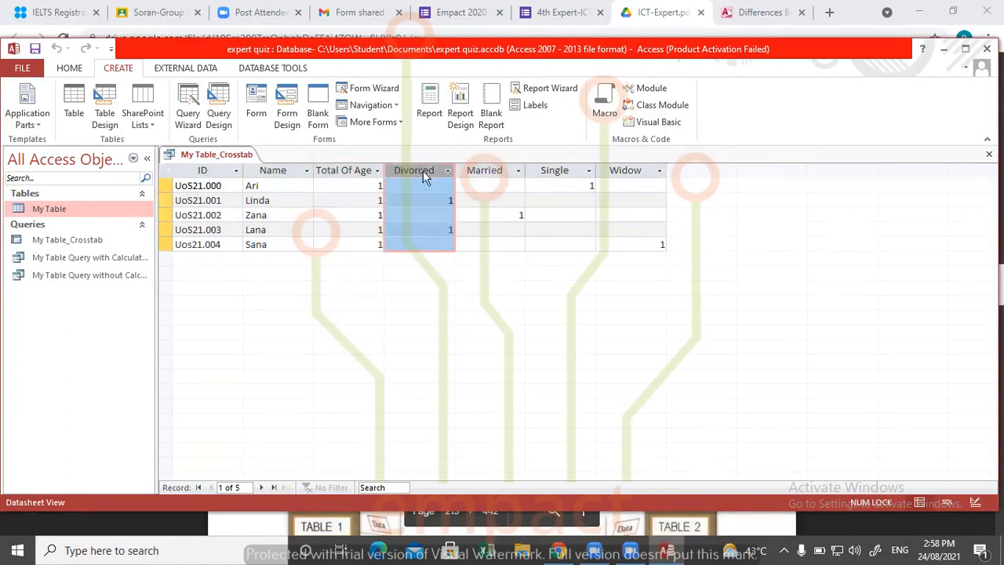
click(500, 169)
click(551, 169)
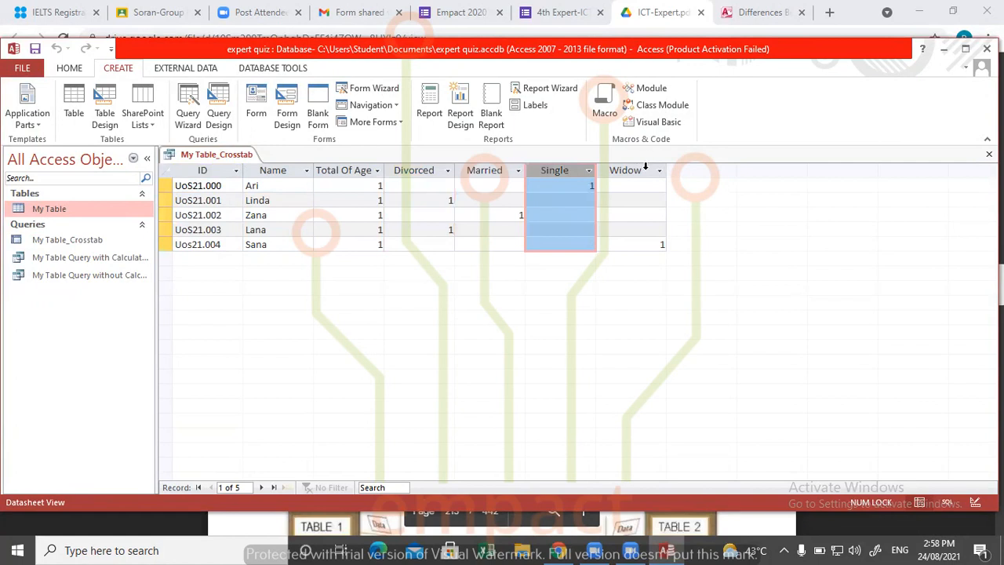
click(645, 168)
- Check under which marital status each record is counted, and examine the Total Of Age column
click(248, 198)
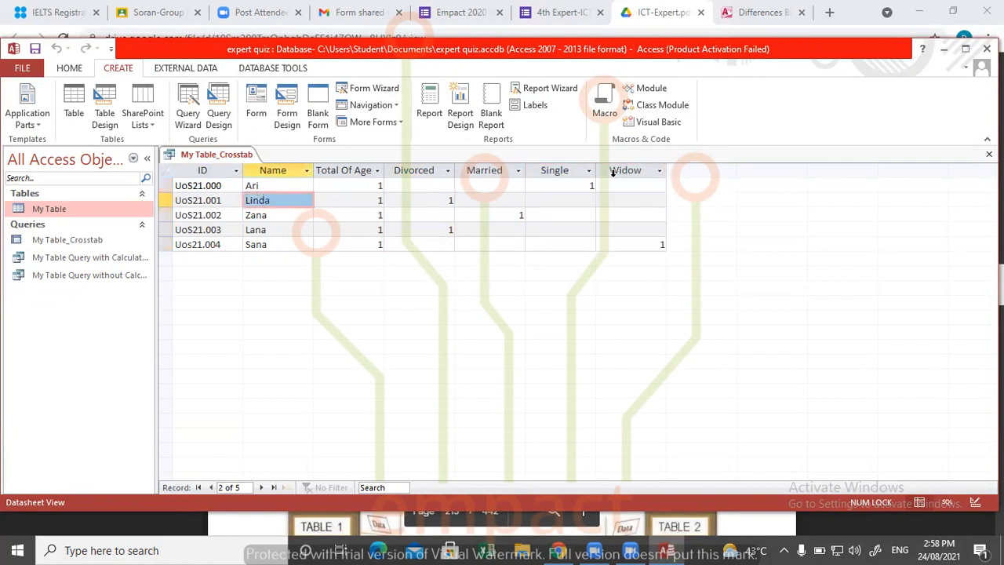
click(580, 185)
click(276, 185)
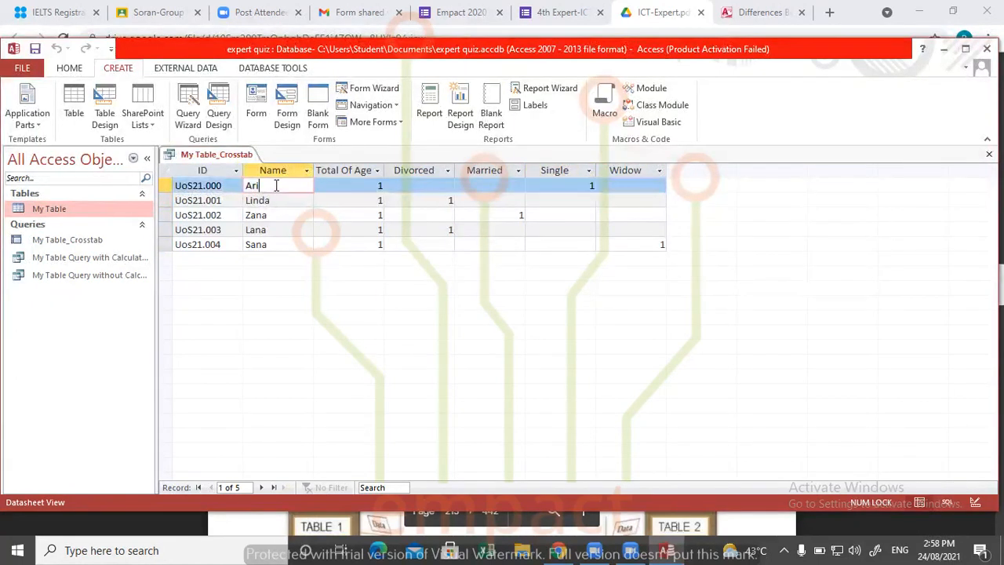
click(590, 185)
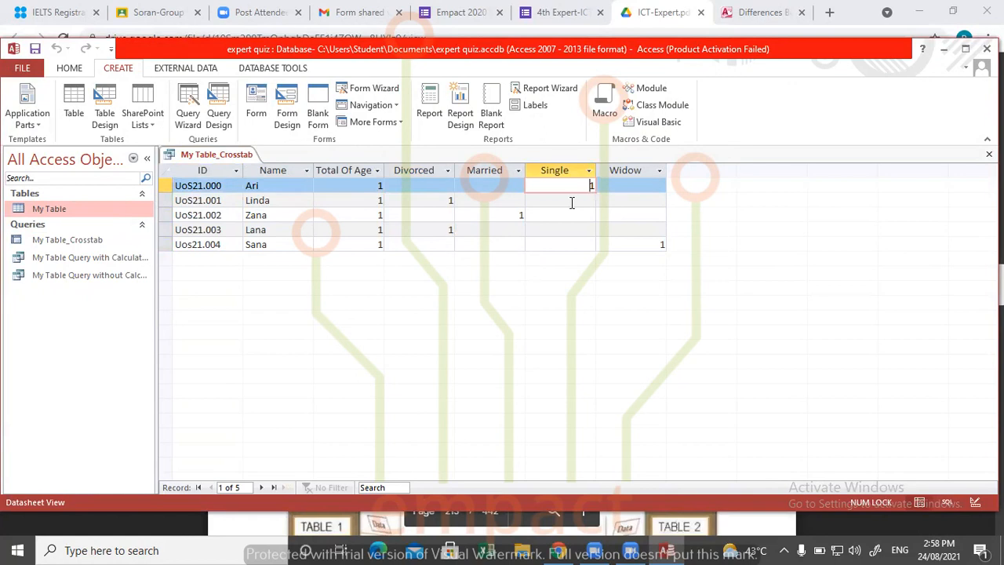
click(264, 200)
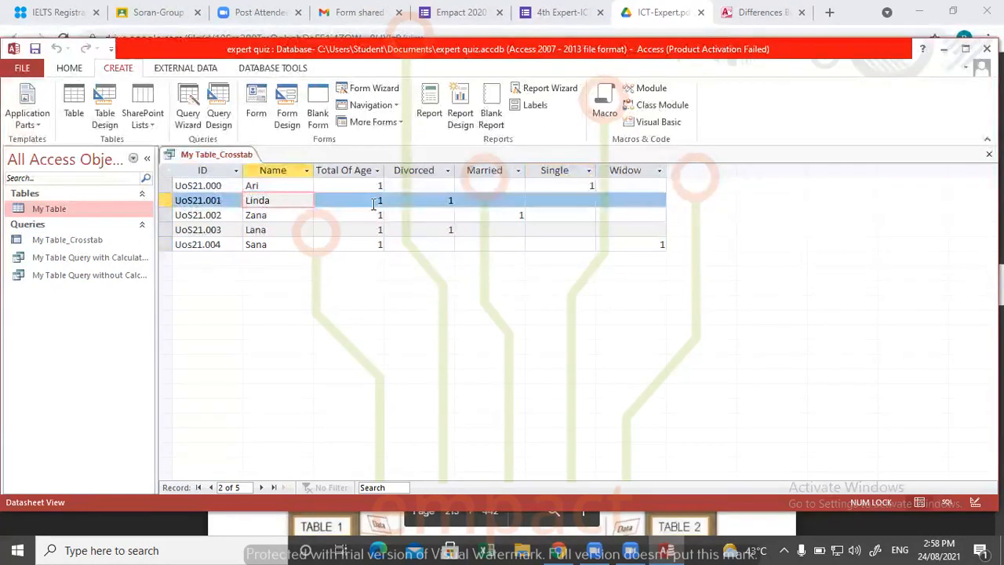
click(446, 201)
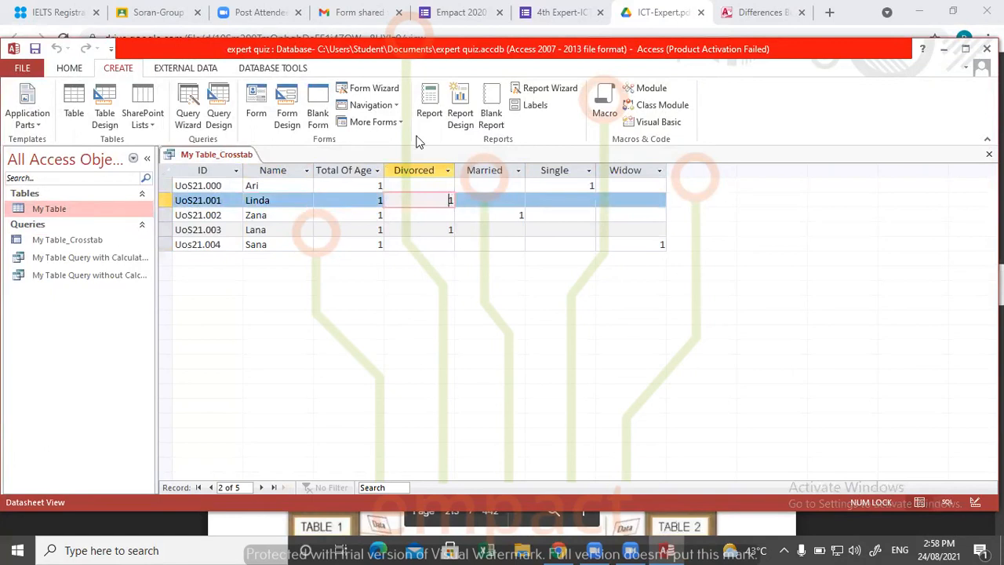
click(256, 215)
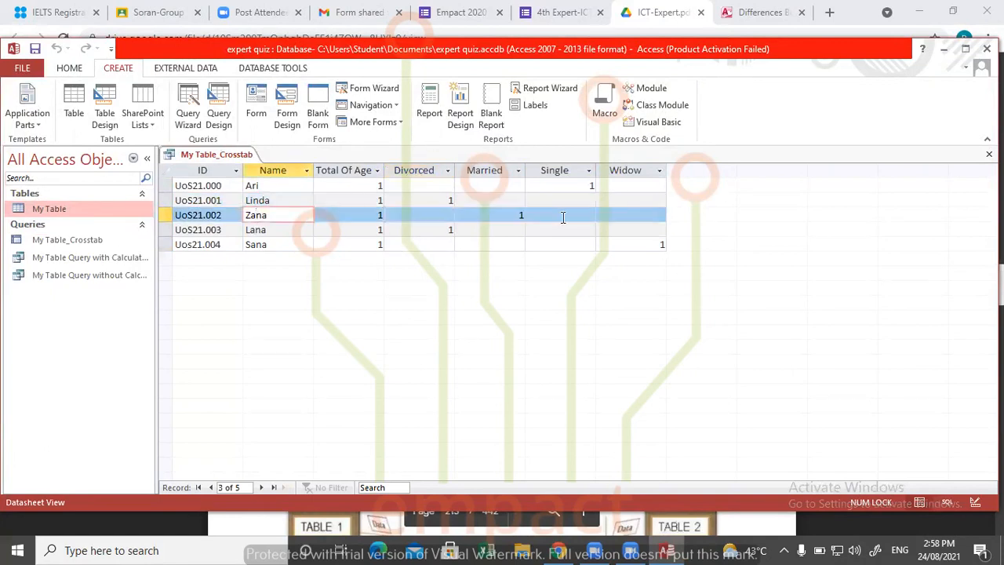
click(508, 218)
click(451, 227)
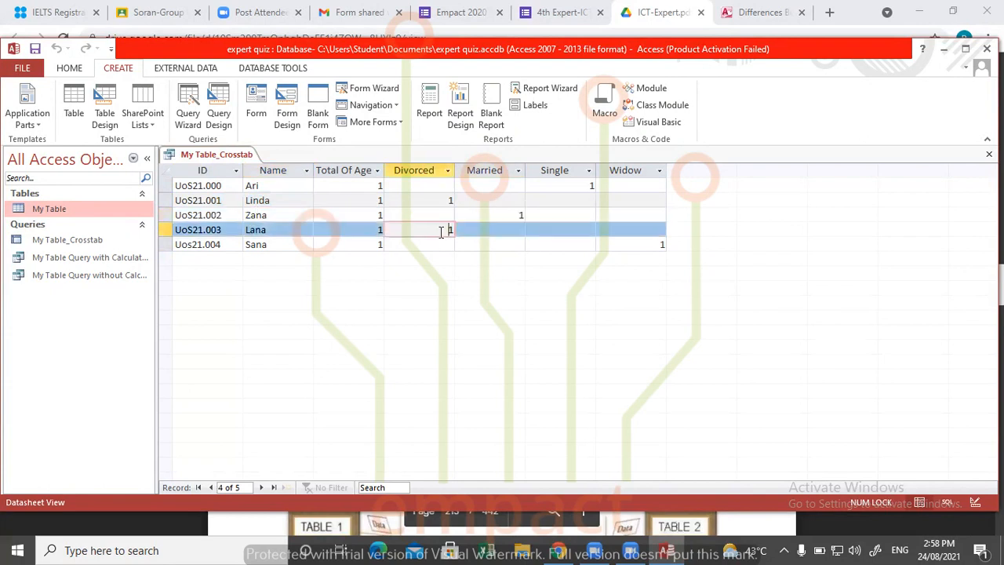
click(617, 245)
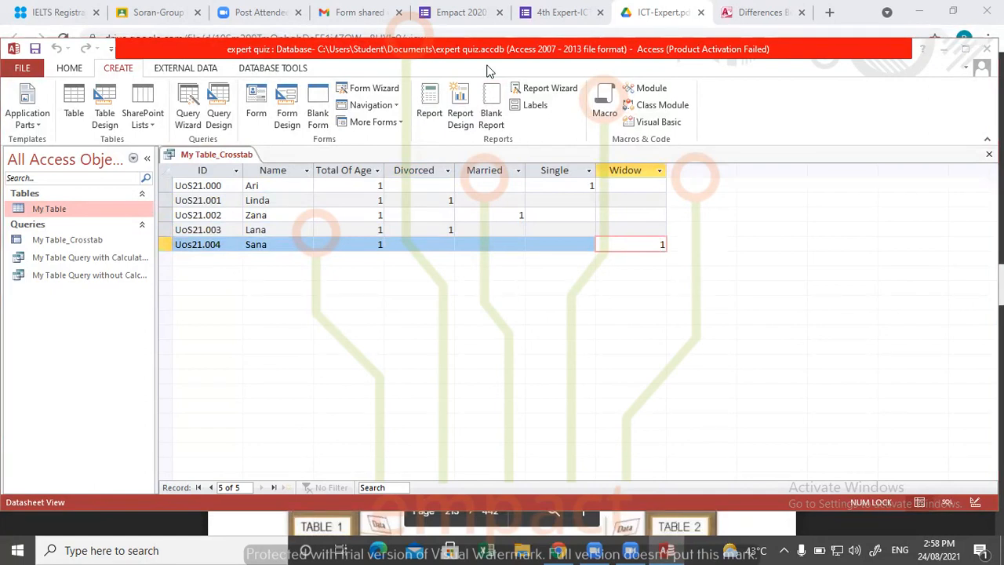
click(354, 172)
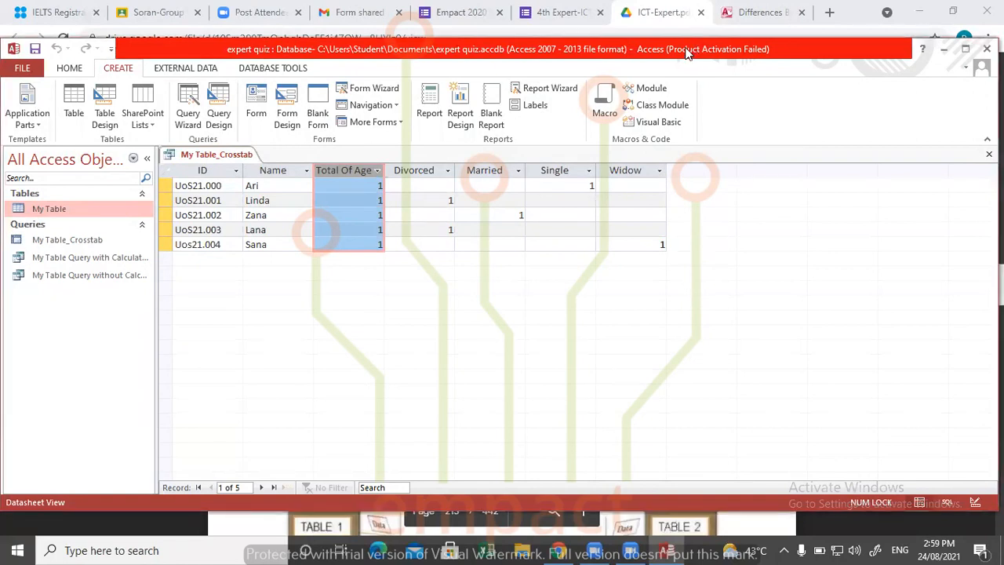
- Try to delete the My Table_Crosstab query while it is still open
scroll(668, 79, down, 1)
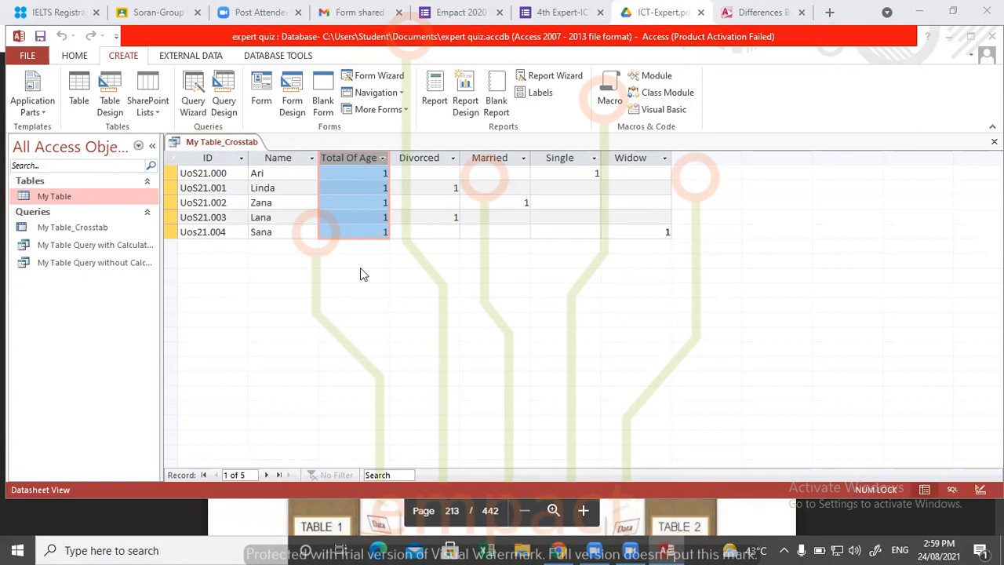
click(69, 229)
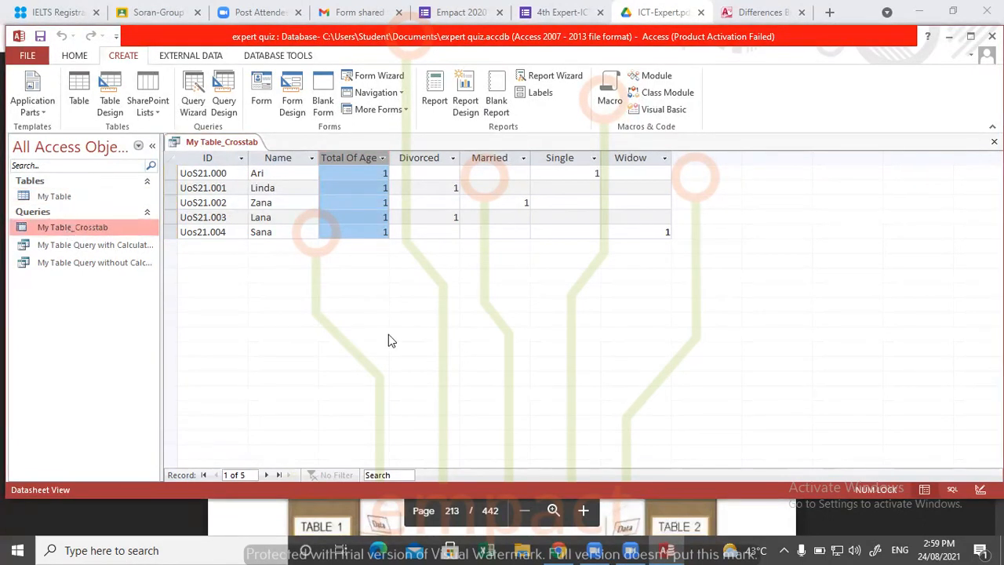
key(Delete)
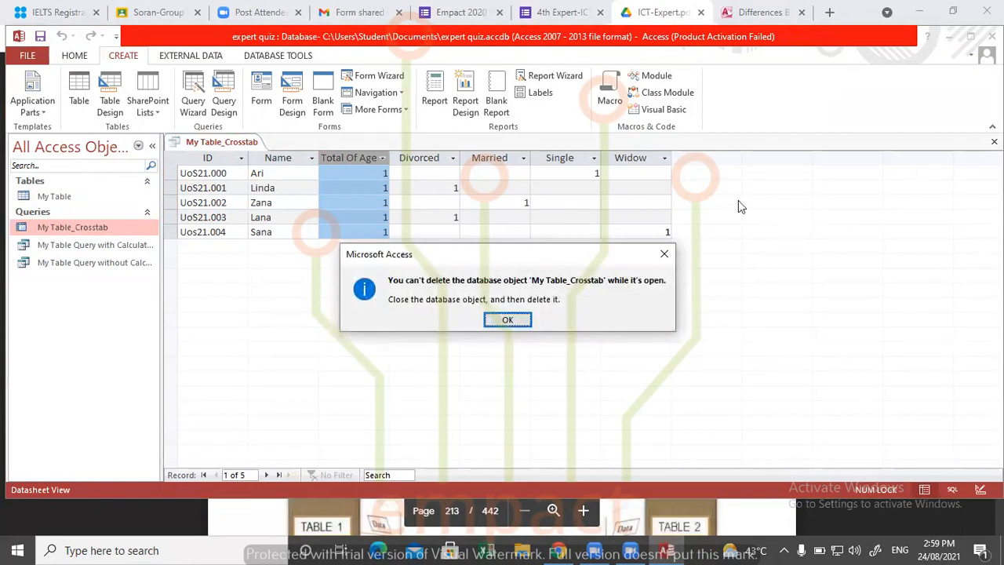
click(669, 254)
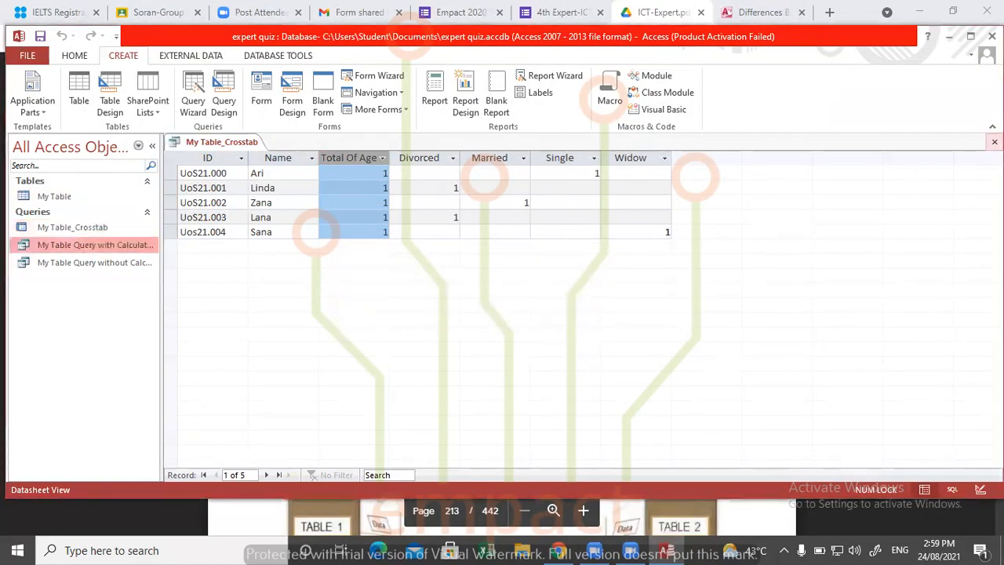
- Close the My Table_Crosstab query and delete it from the database
click(995, 141)
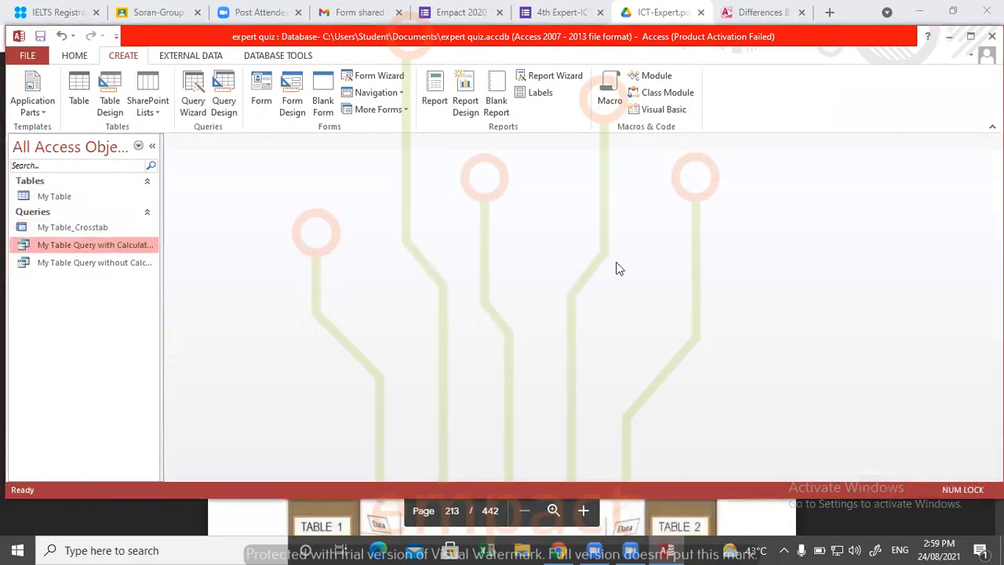
click(74, 227)
key(Delete)
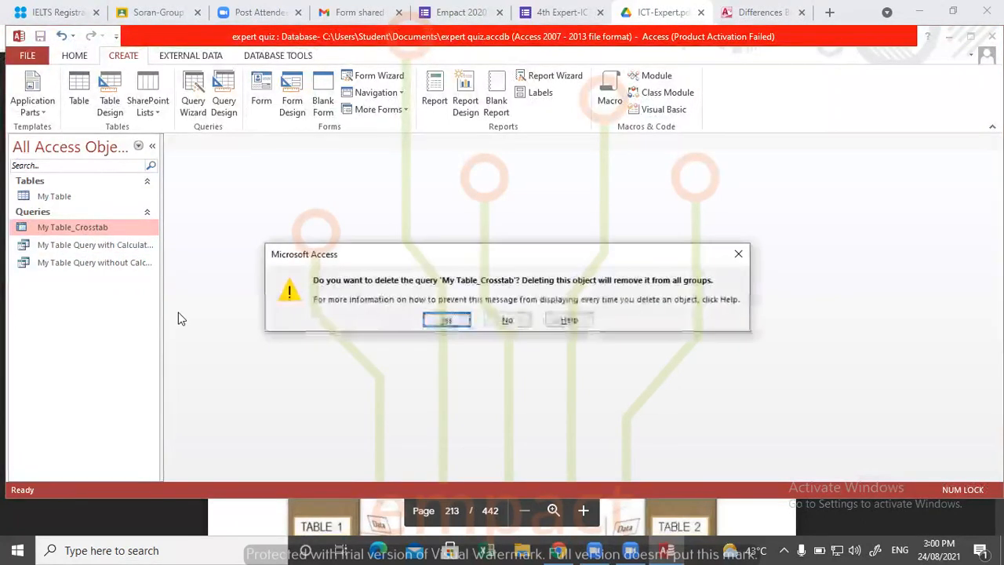
click(447, 321)
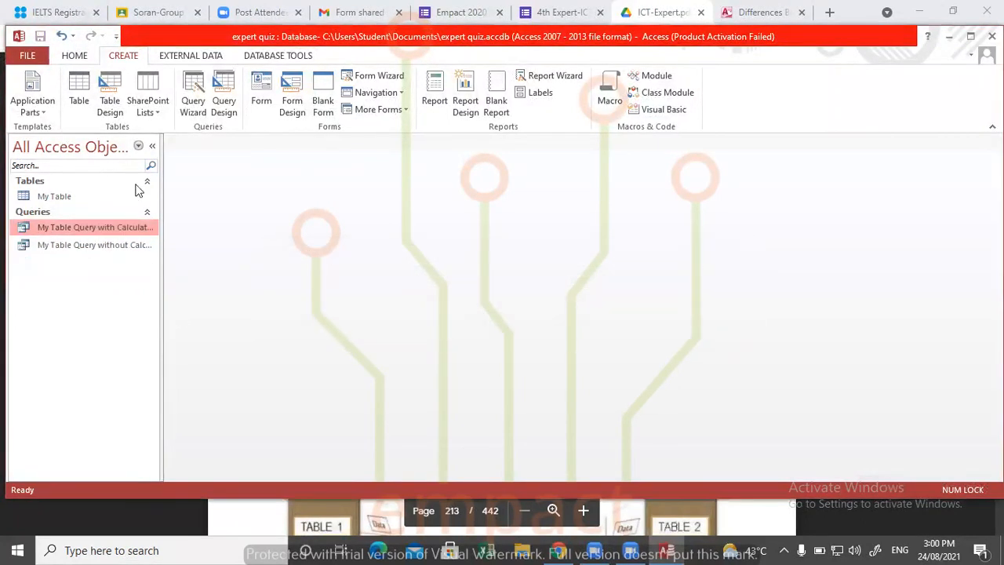
- Start a new crosstab query with the Crosstab Query Wizard, using My Table as its source
click(194, 93)
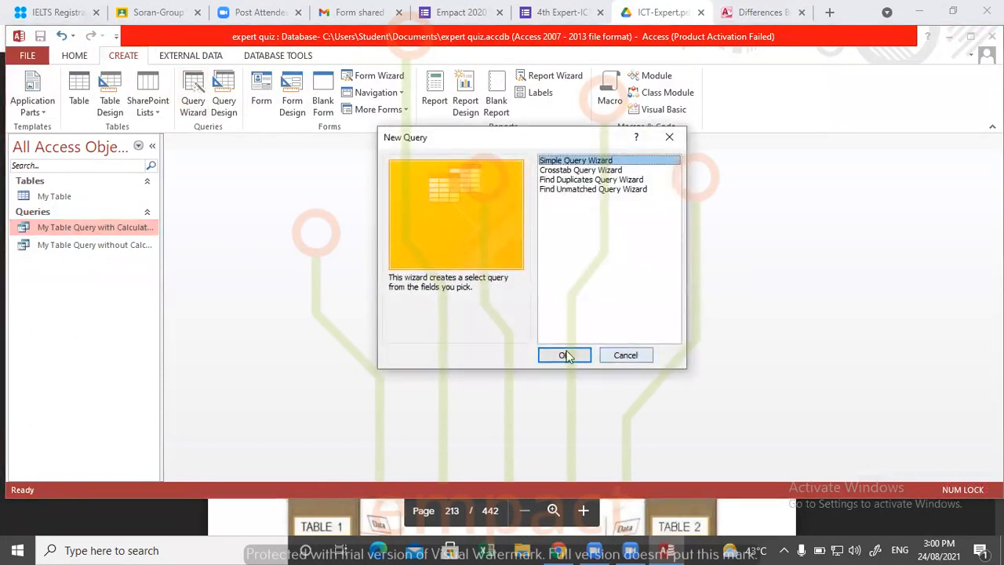
click(586, 171)
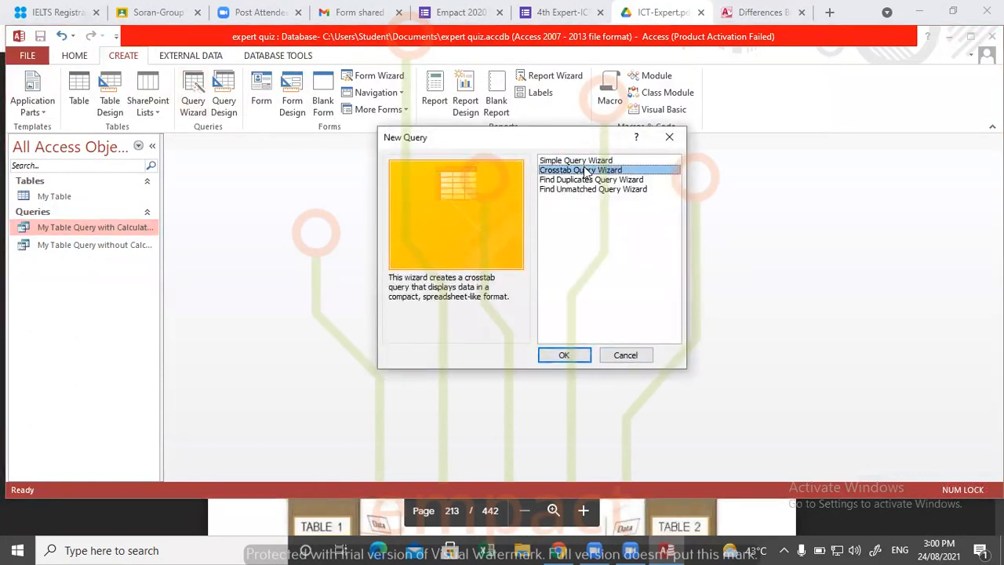
click(570, 355)
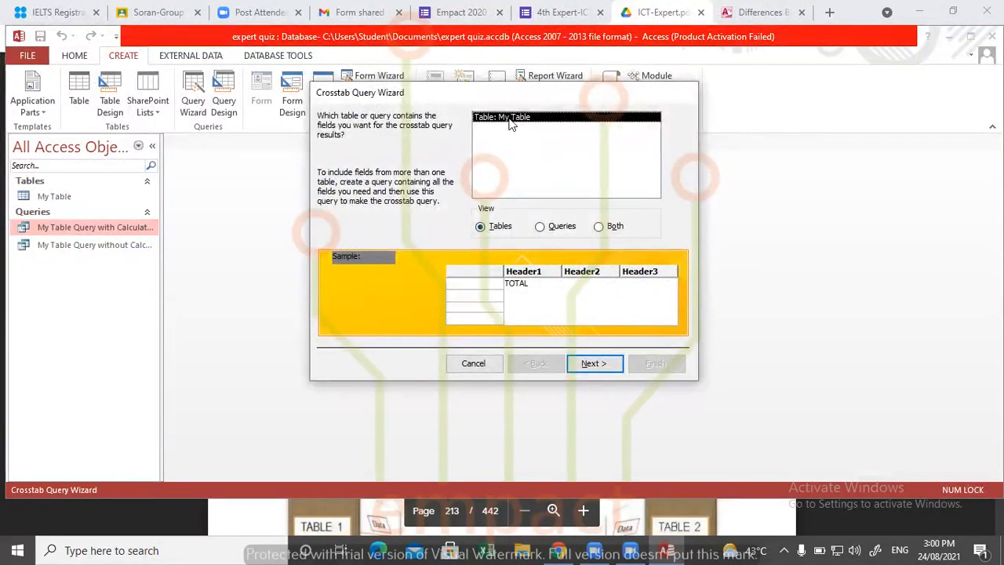
click(579, 364)
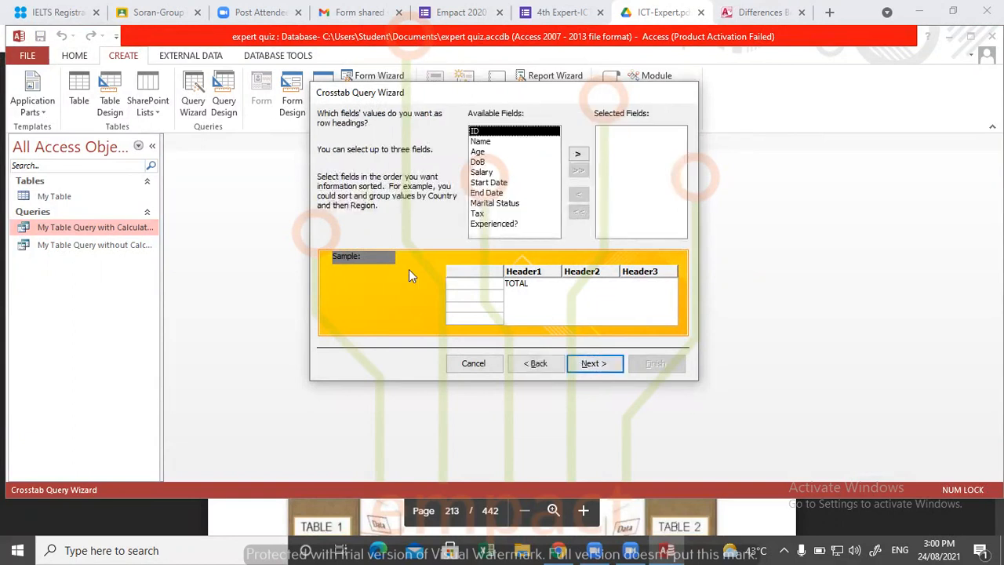
- Choose ID and Name as the row headings and Marital Status as the column heading of the crosstab
click(578, 157)
click(578, 157)
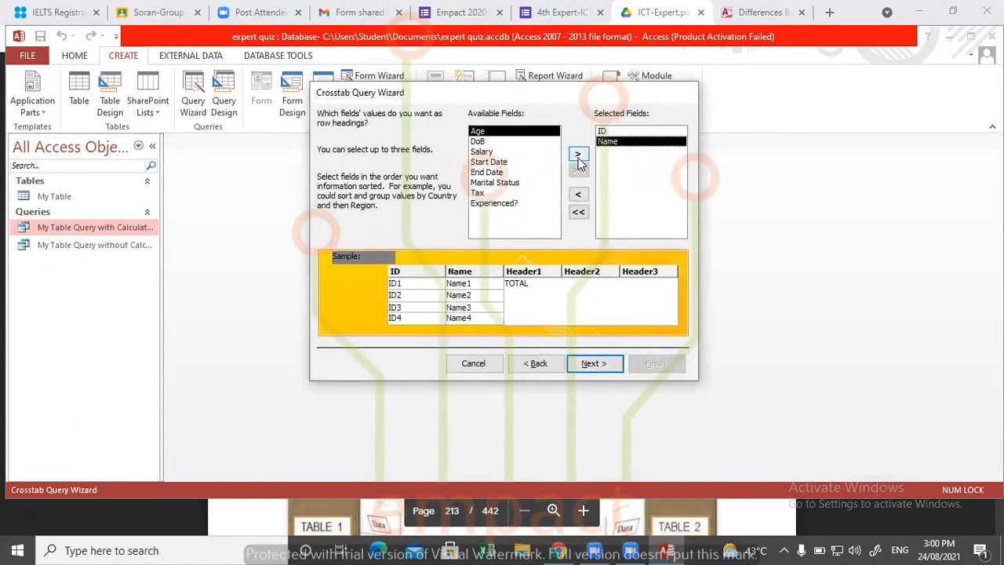
click(592, 365)
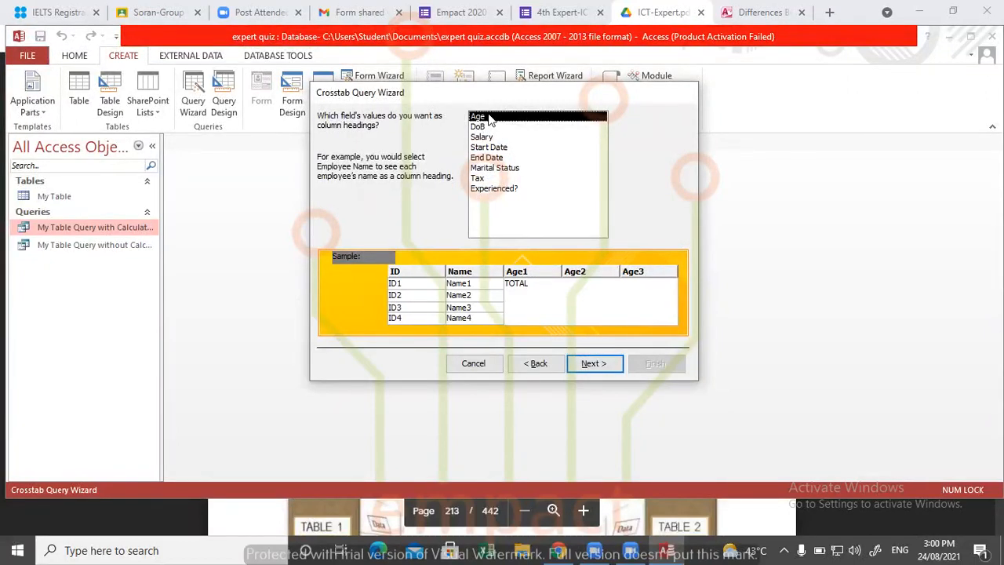
click(493, 167)
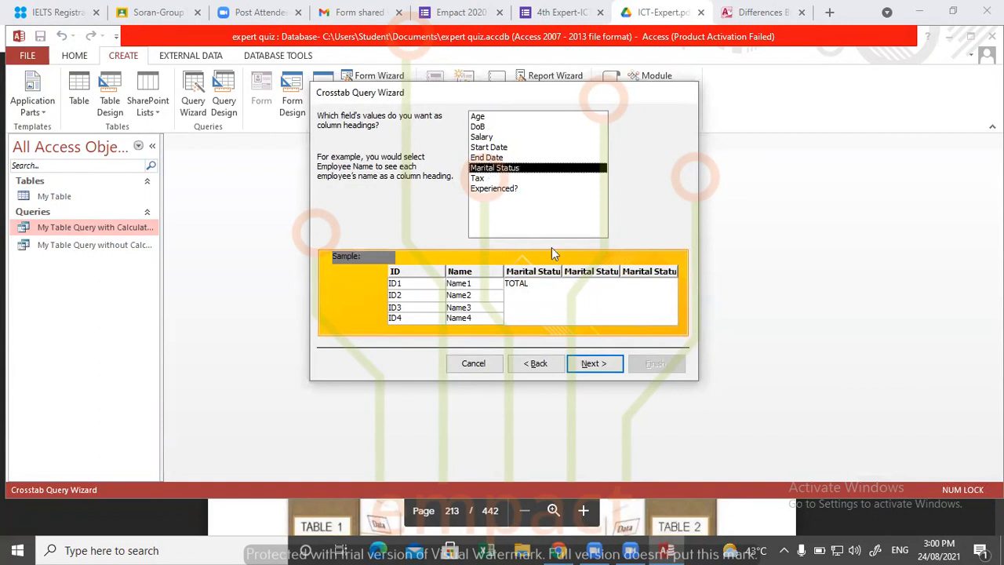
click(590, 364)
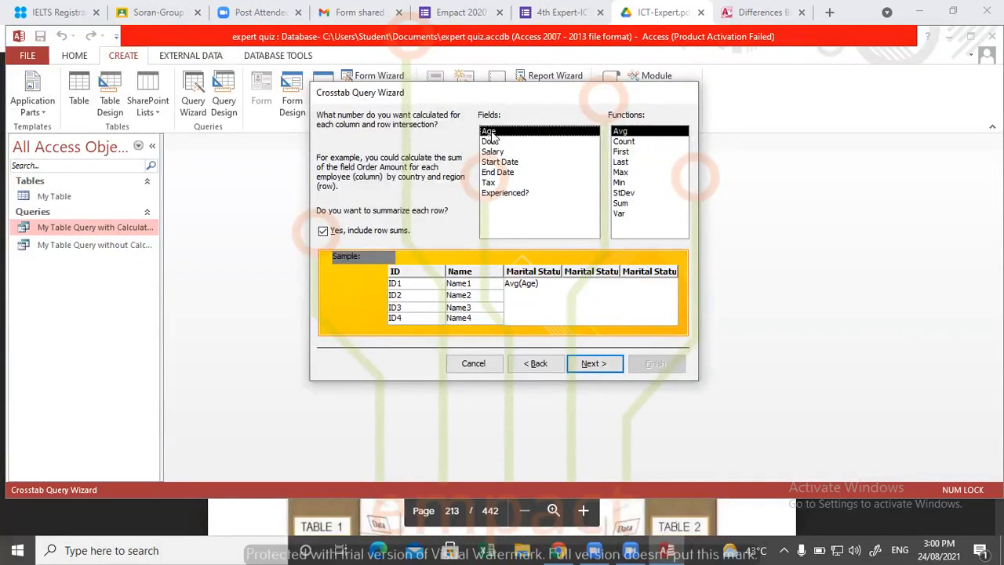
- Calculate the Count of Age with row sums included, and finish the query as My Table_Crosstab, opened for viewing
click(631, 142)
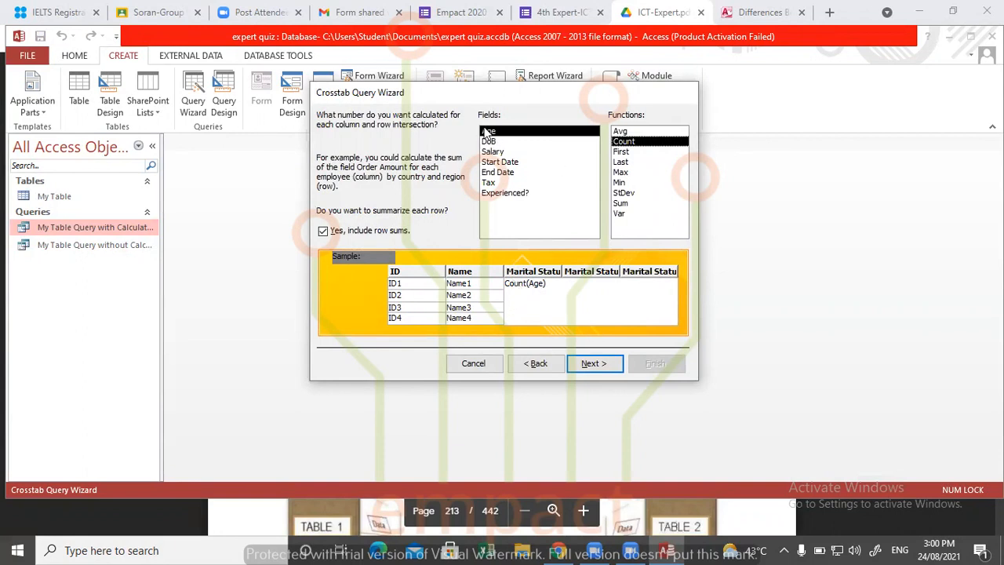
click(594, 363)
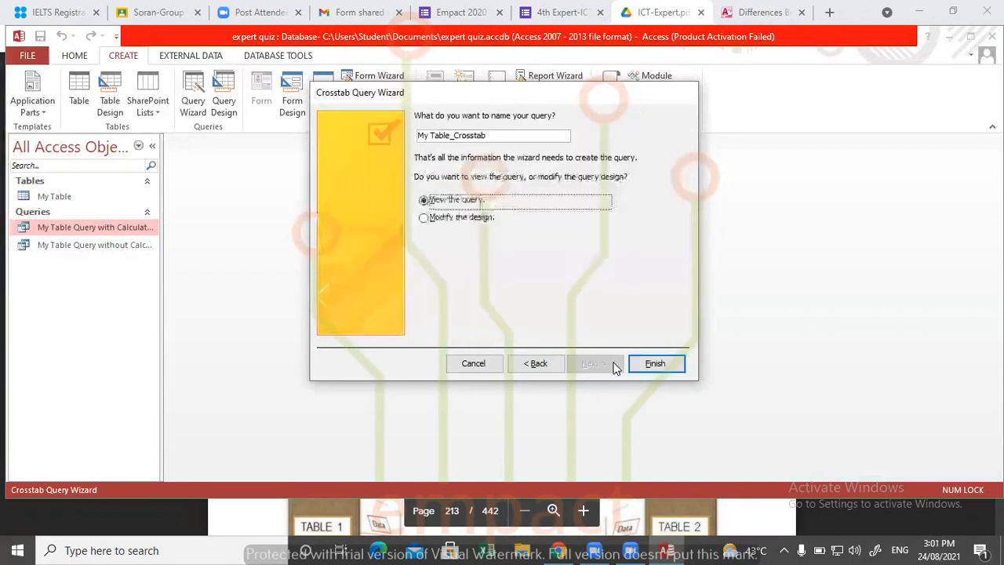
click(637, 361)
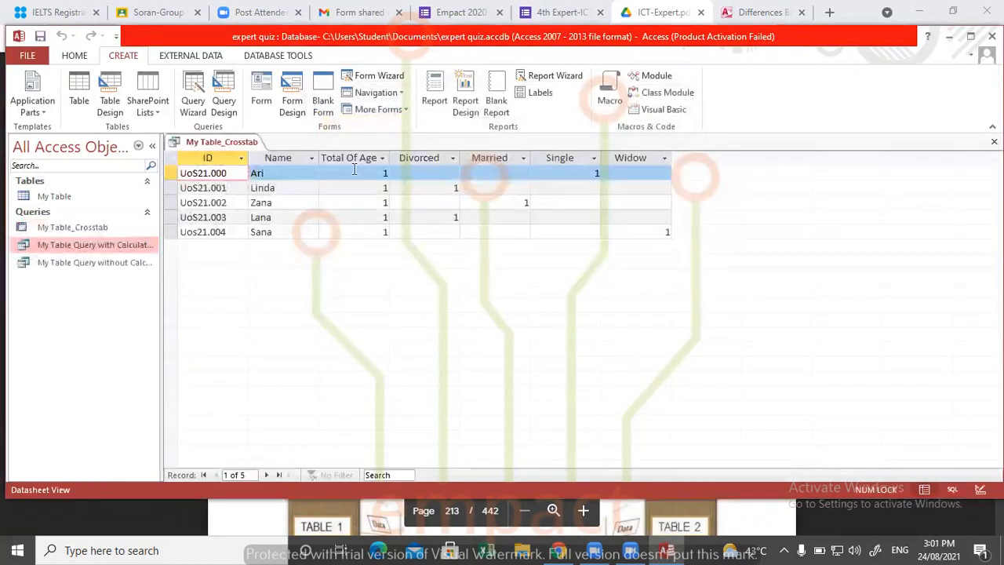
- Examine the Total Of Age column in the recreated crosstab, and close the query
click(353, 159)
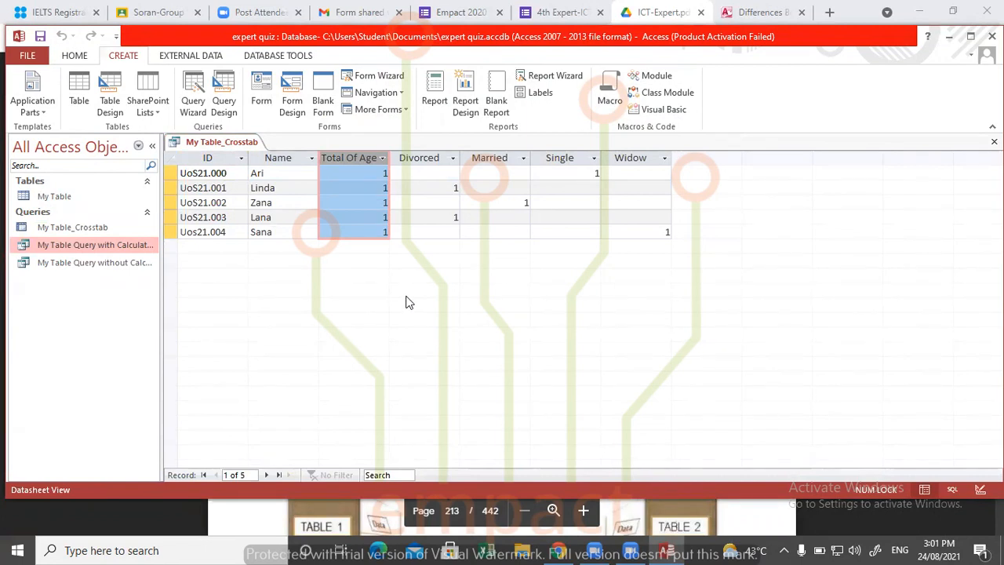
click(95, 227)
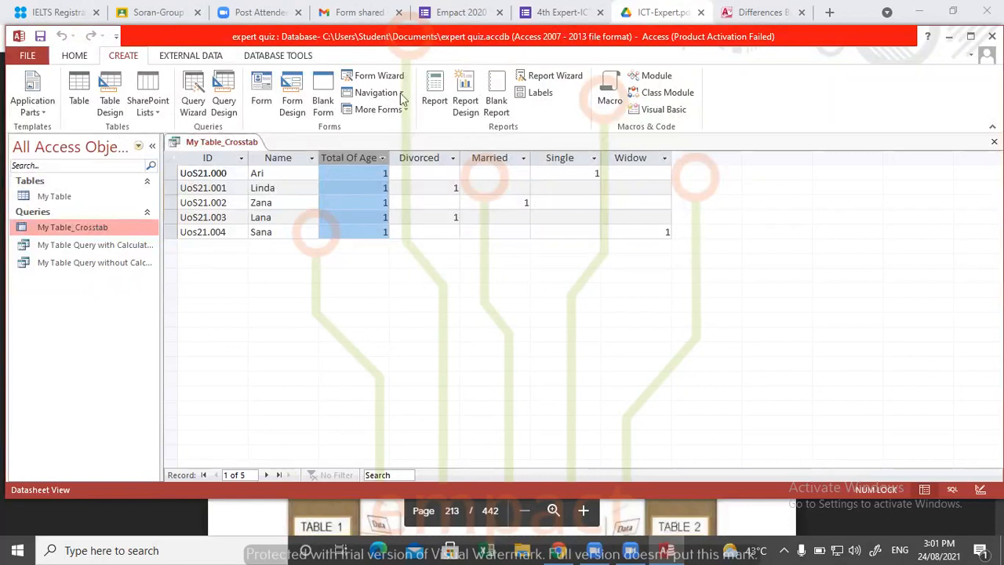
click(994, 142)
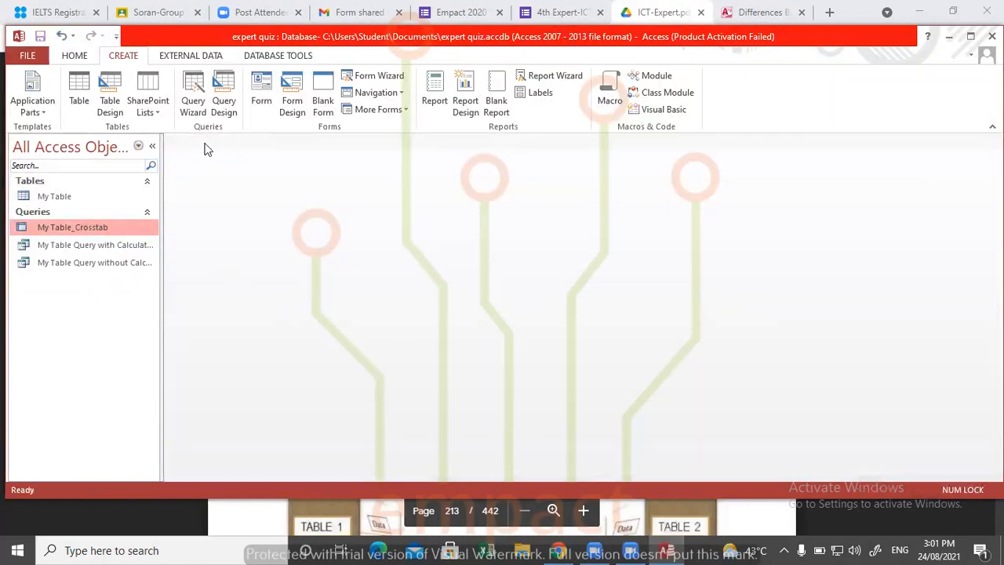
- Open the new query choices and compare the Find Duplicates, Simple and Crosstab Query Wizard descriptions
click(195, 88)
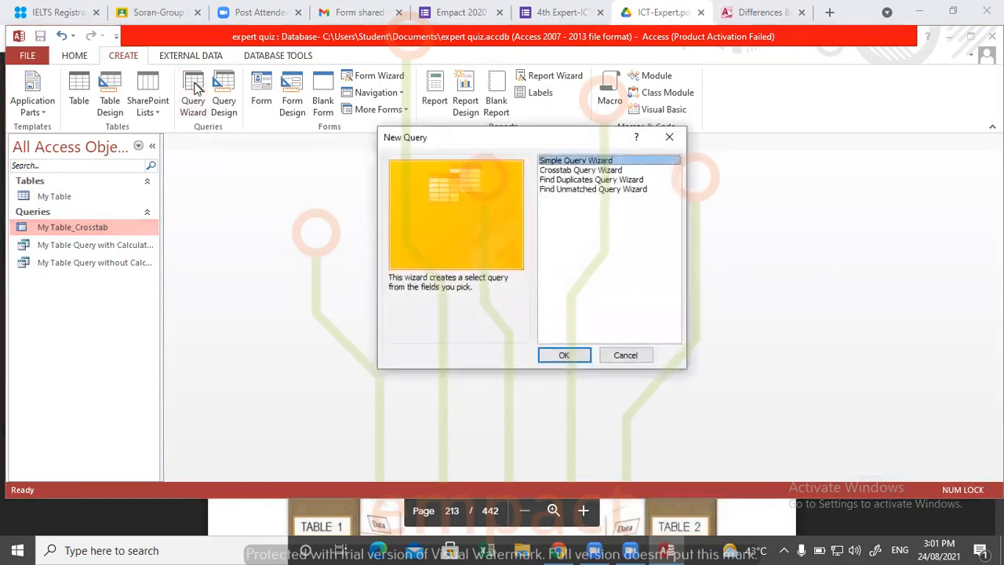
click(564, 180)
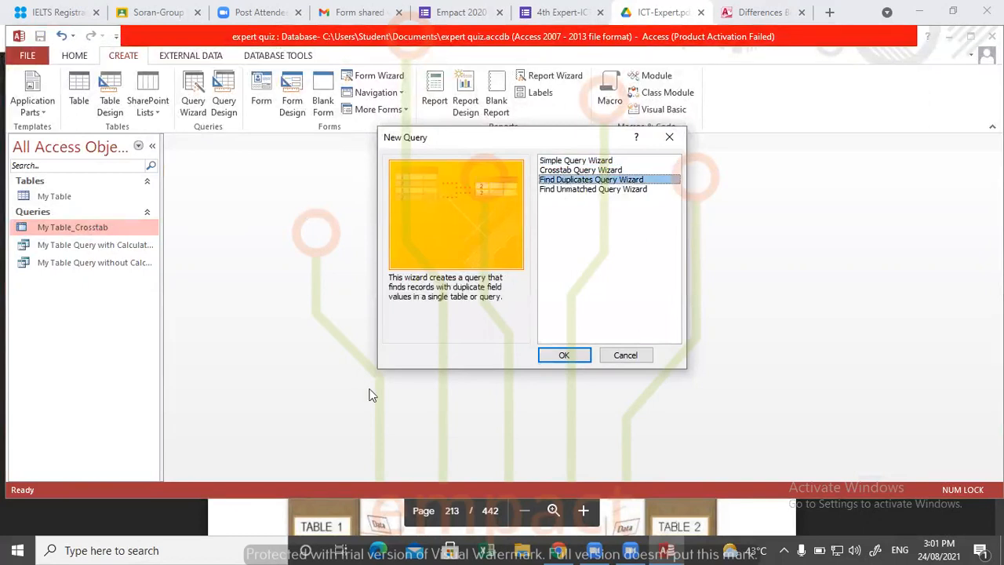
click(578, 162)
click(579, 170)
click(581, 161)
click(581, 170)
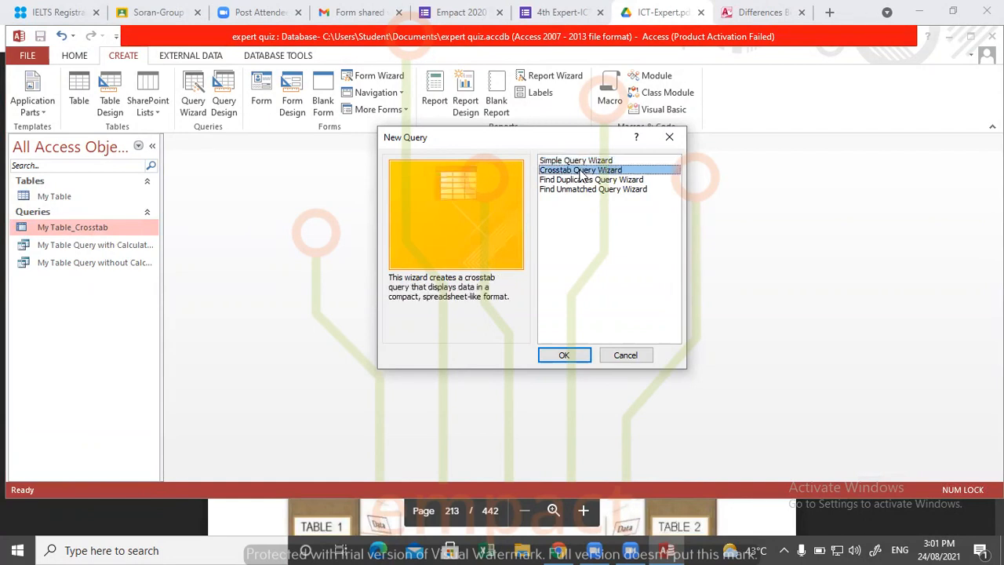
click(577, 162)
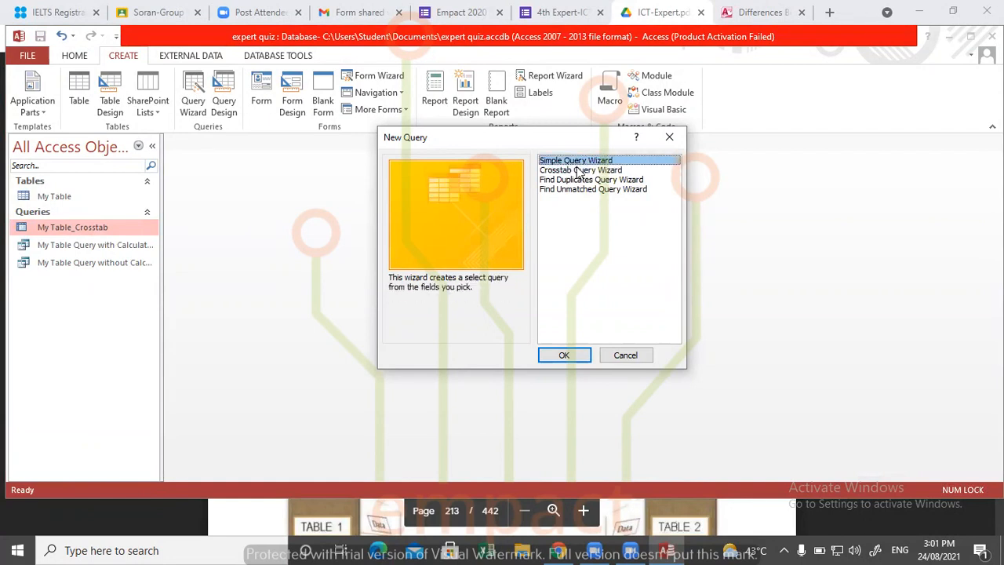
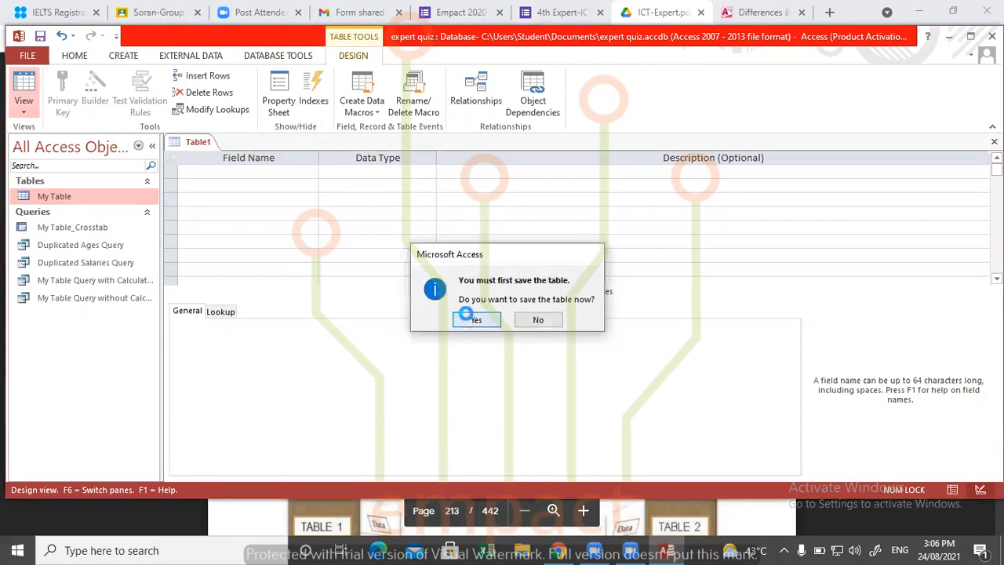
- Try to save the empty table design as My Table 2, and close it unsaved
text(My t)
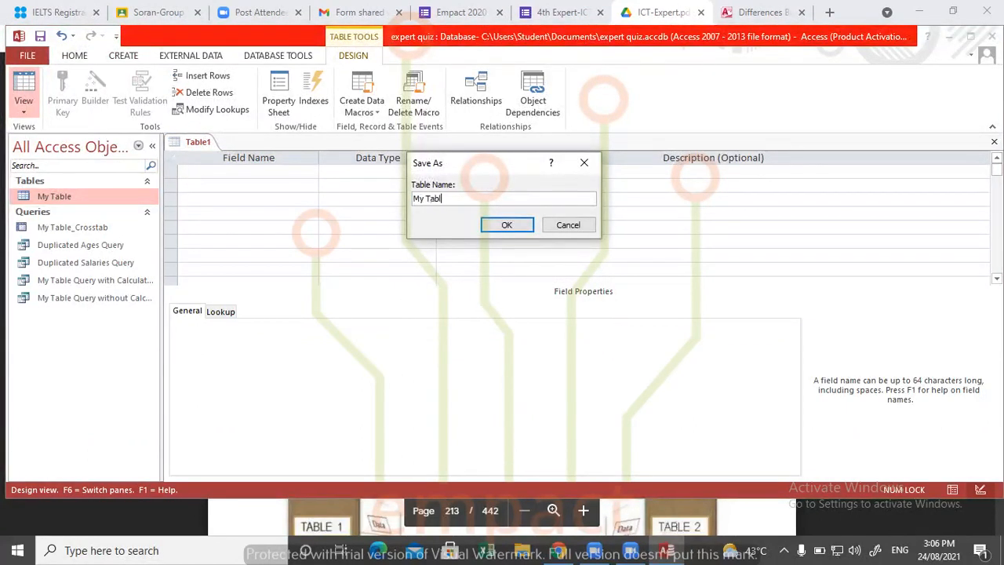
text(able 2)
click(516, 228)
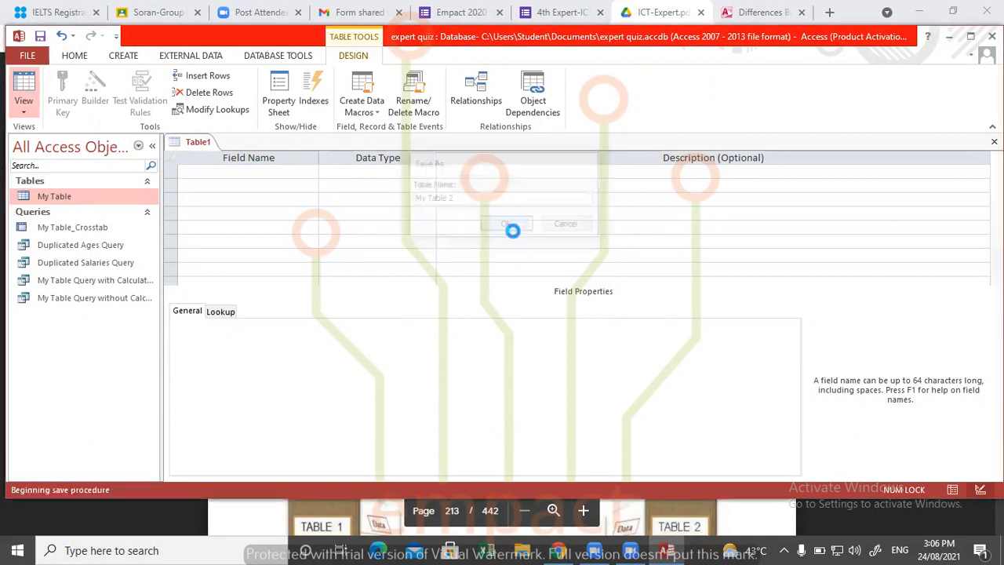
click(498, 331)
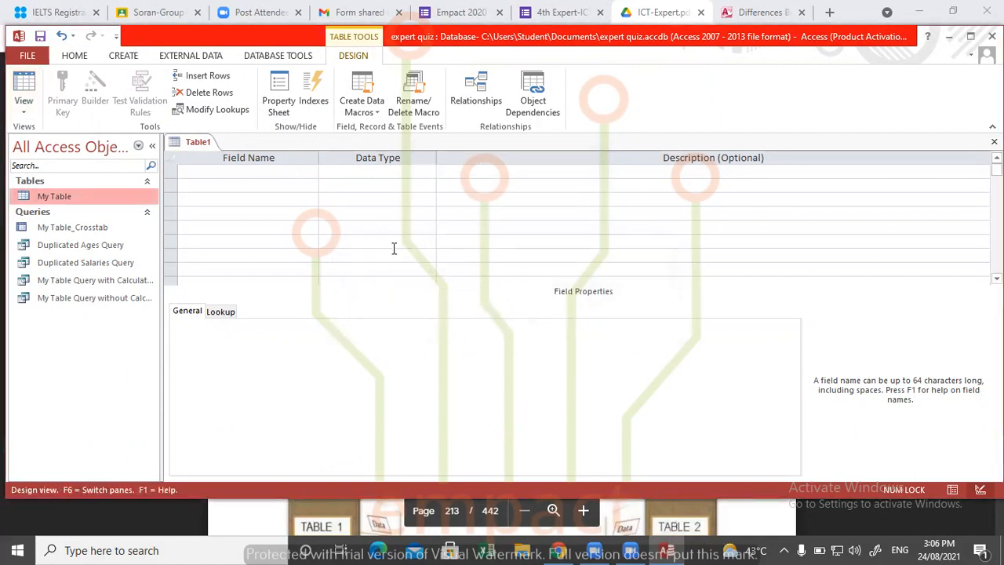
click(994, 141)
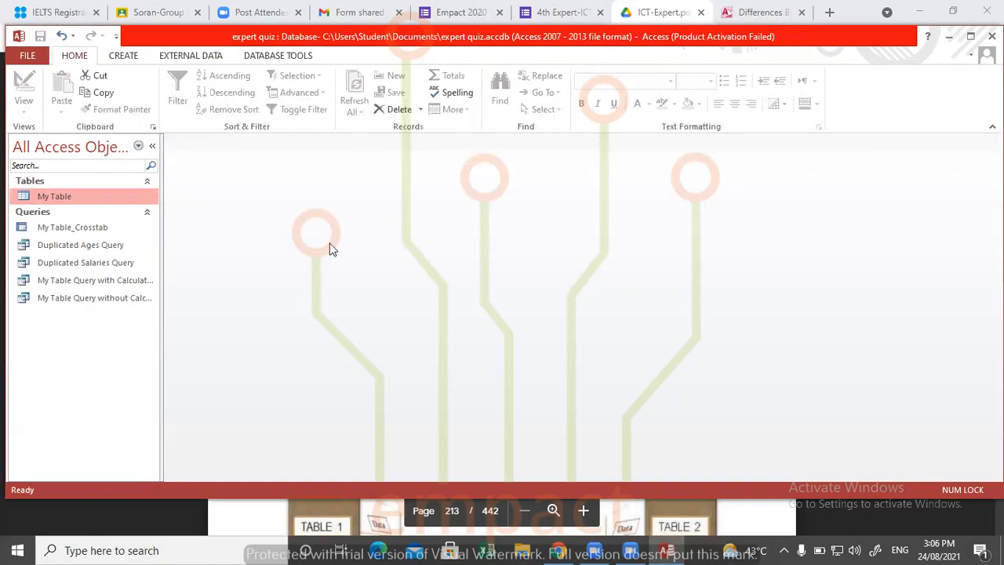
- Create a blank table, try to rename it while it is open, and close it
click(123, 55)
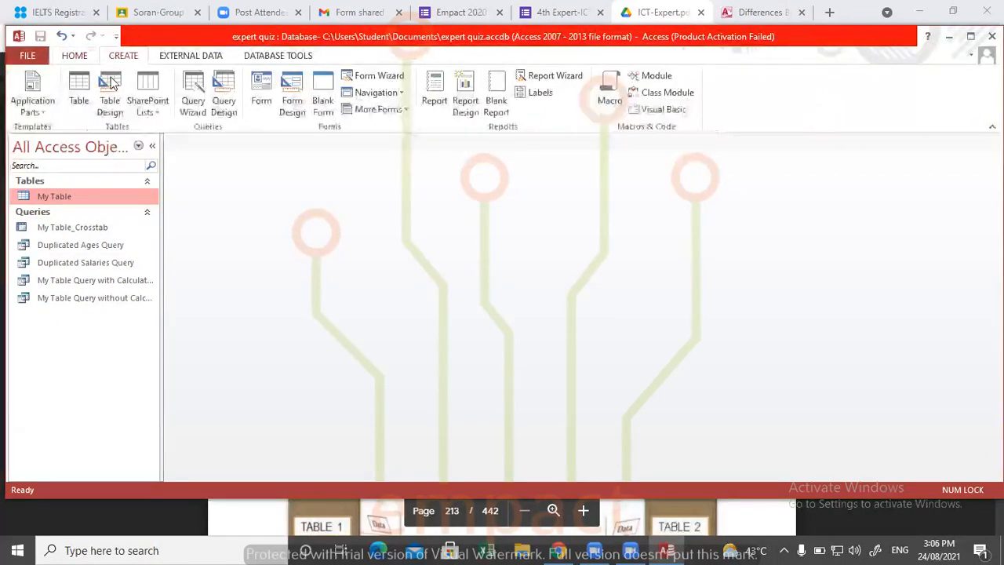
click(78, 88)
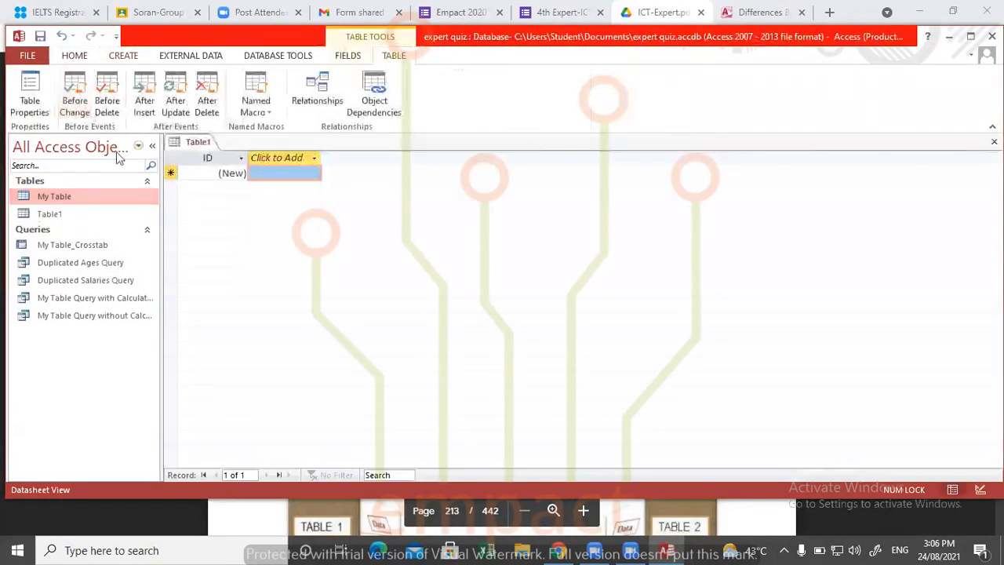
click(71, 212)
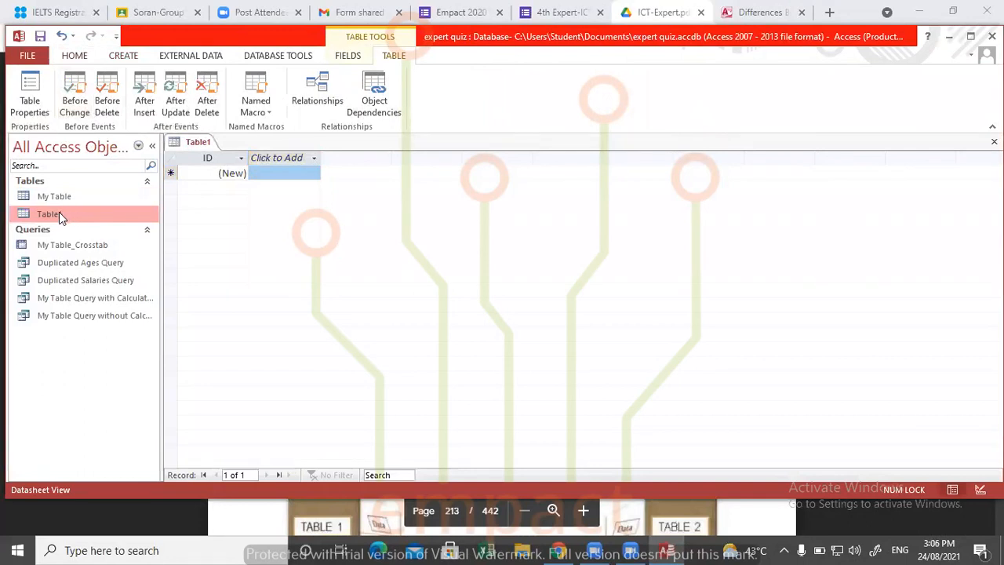
right_click(57, 214)
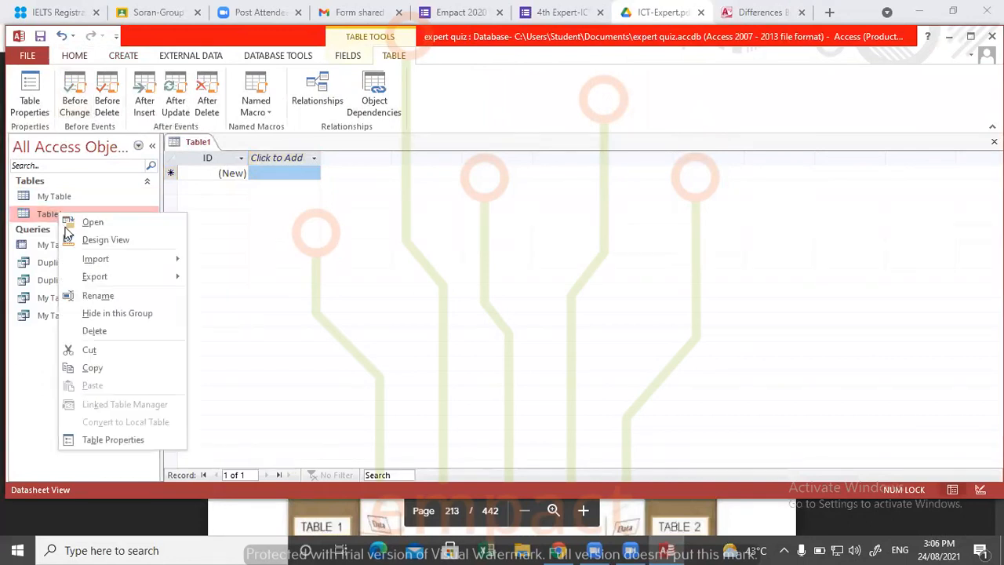
click(114, 296)
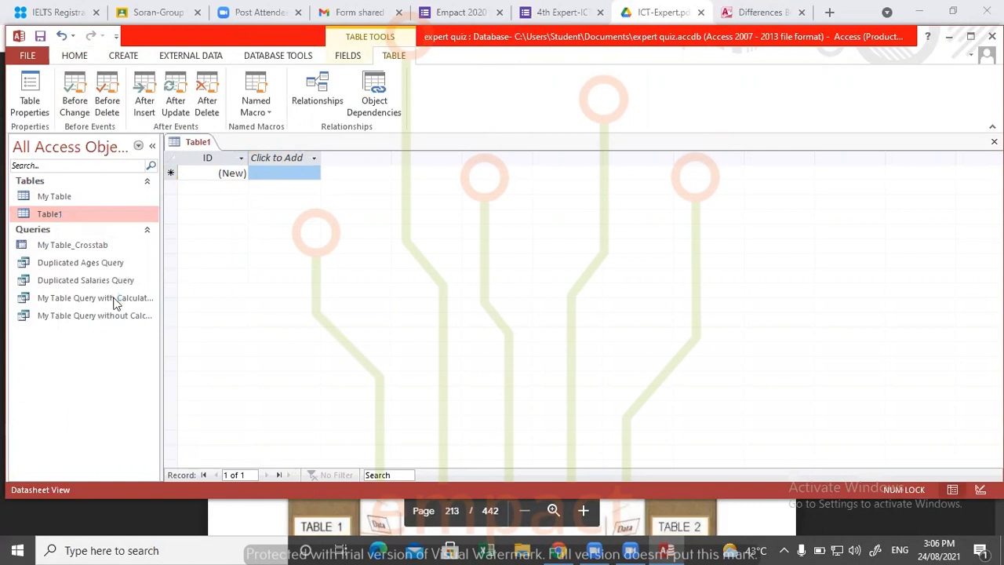
click(508, 320)
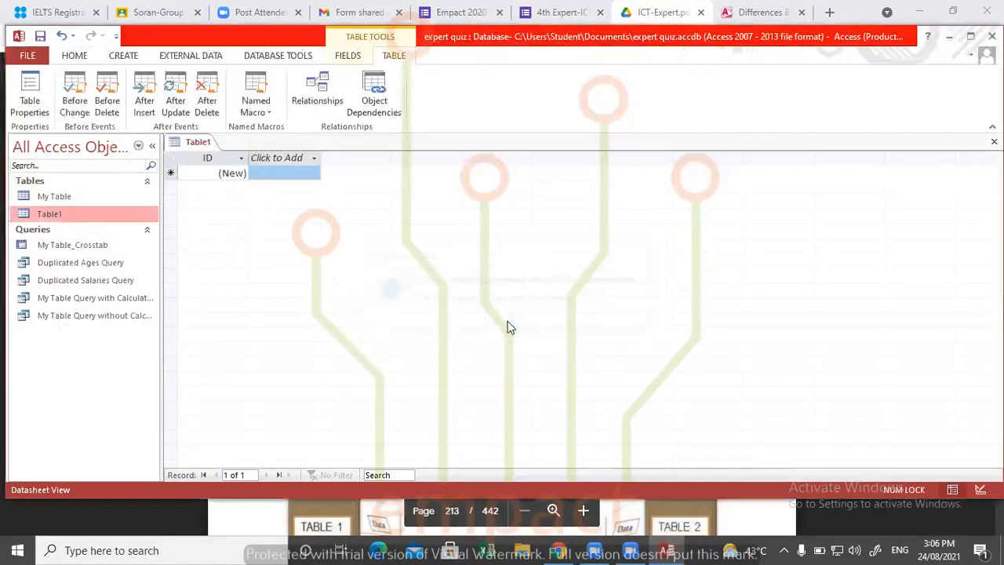
click(994, 141)
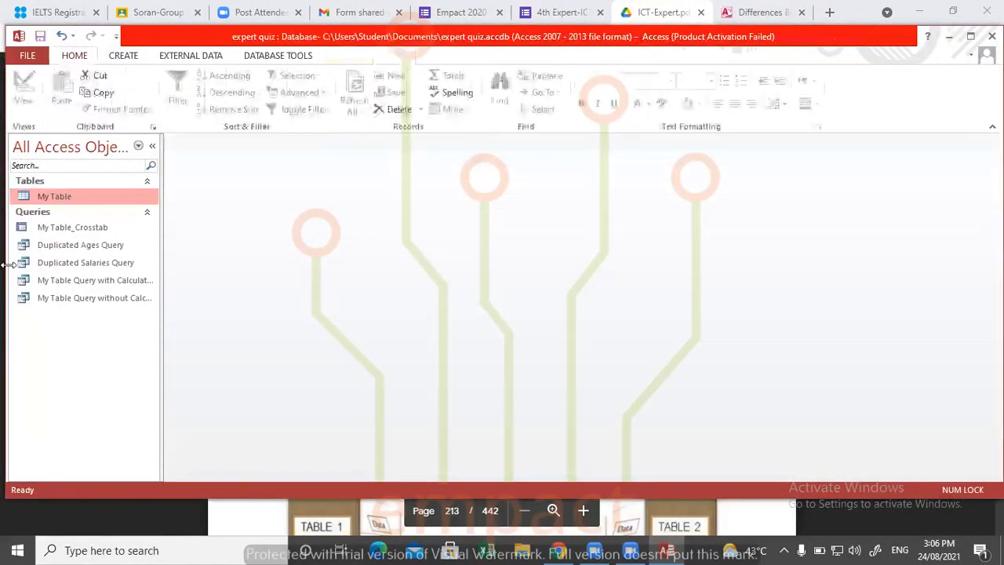
- Create a new blank table, and copy all the records of My Table
click(123, 56)
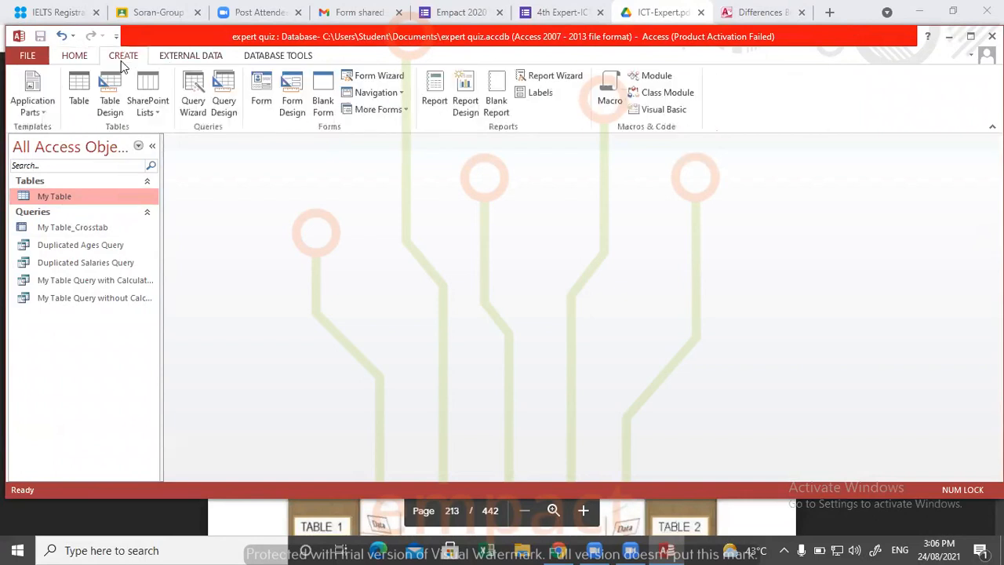
click(79, 87)
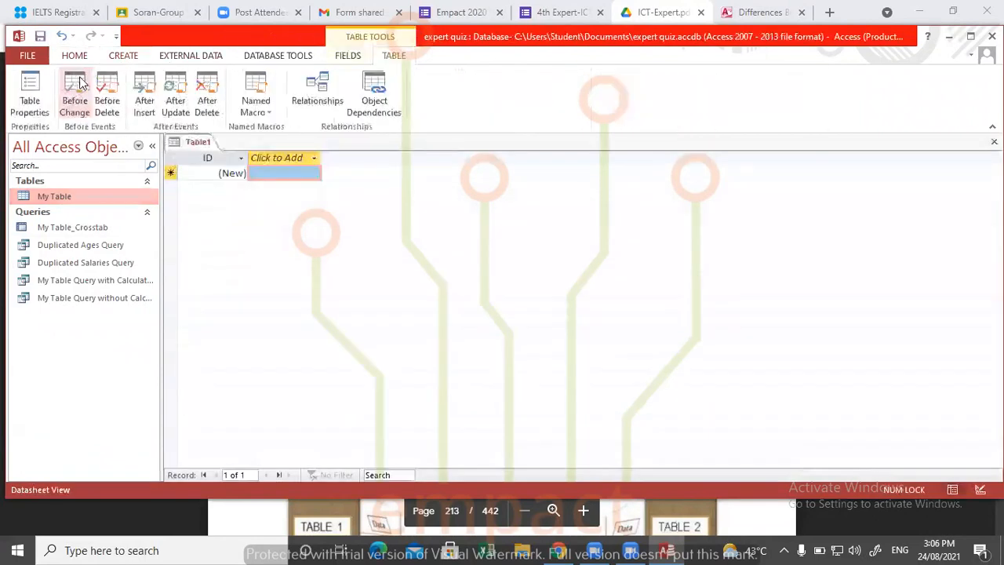
double_click(77, 201)
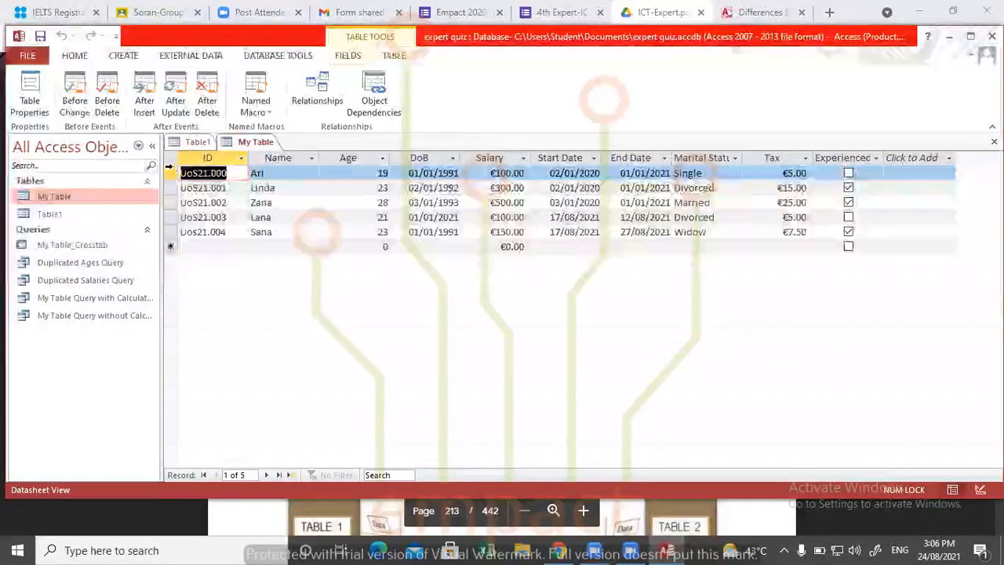
click(171, 159)
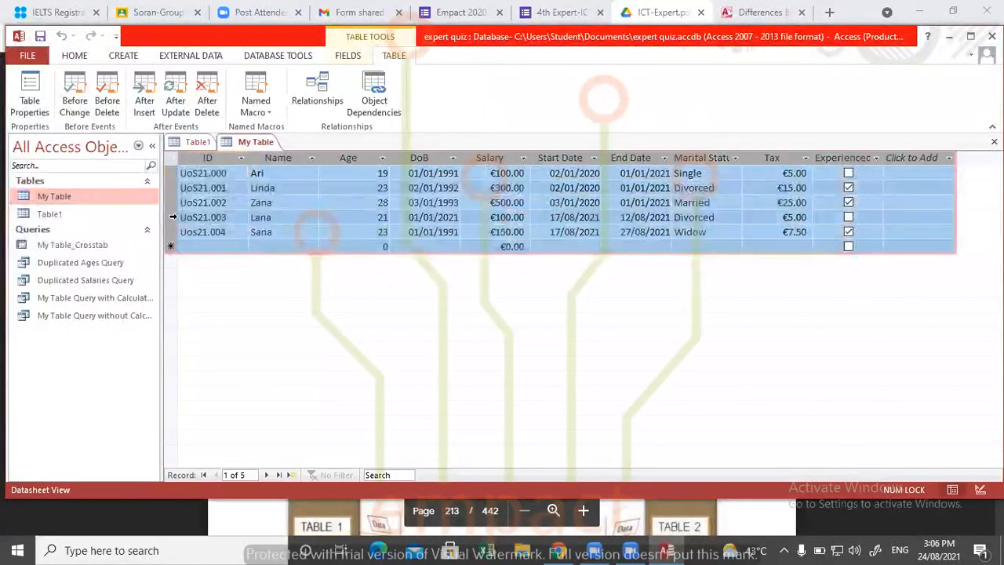
- Paste the copied records into the blank Table1, accepting the reserved field name and dismissing the input mask messages
click(35, 215)
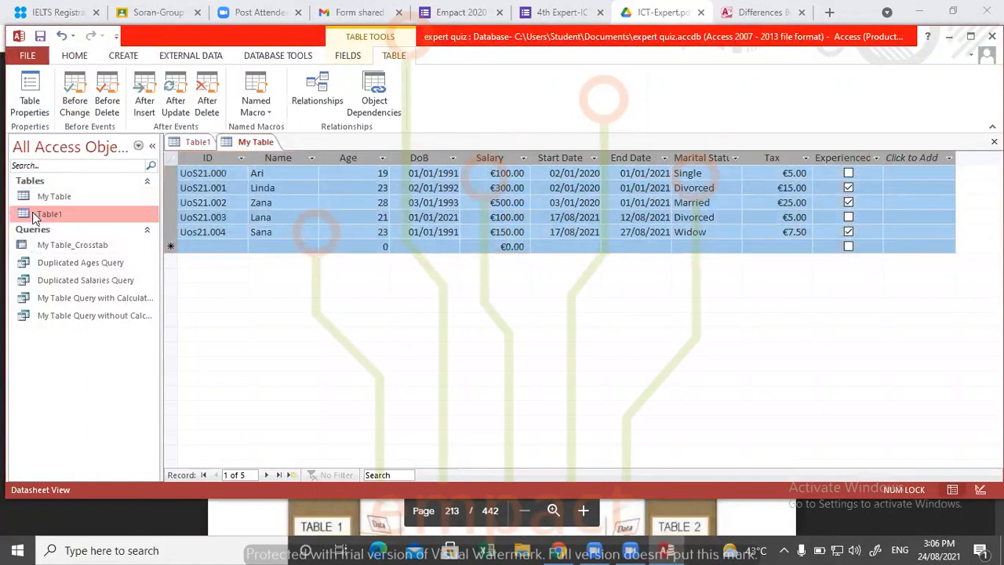
double_click(33, 212)
click(170, 173)
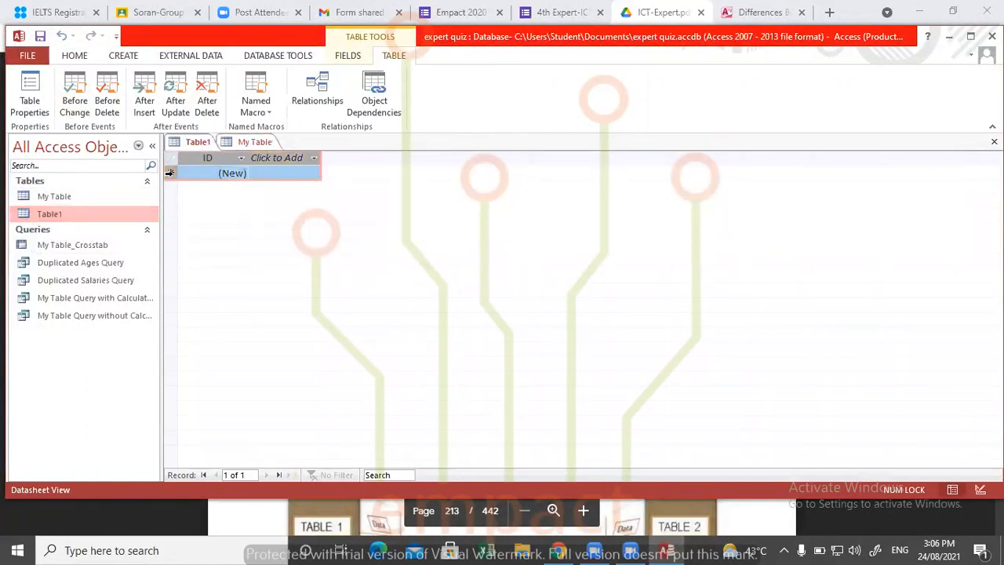
key(ctrl+v)
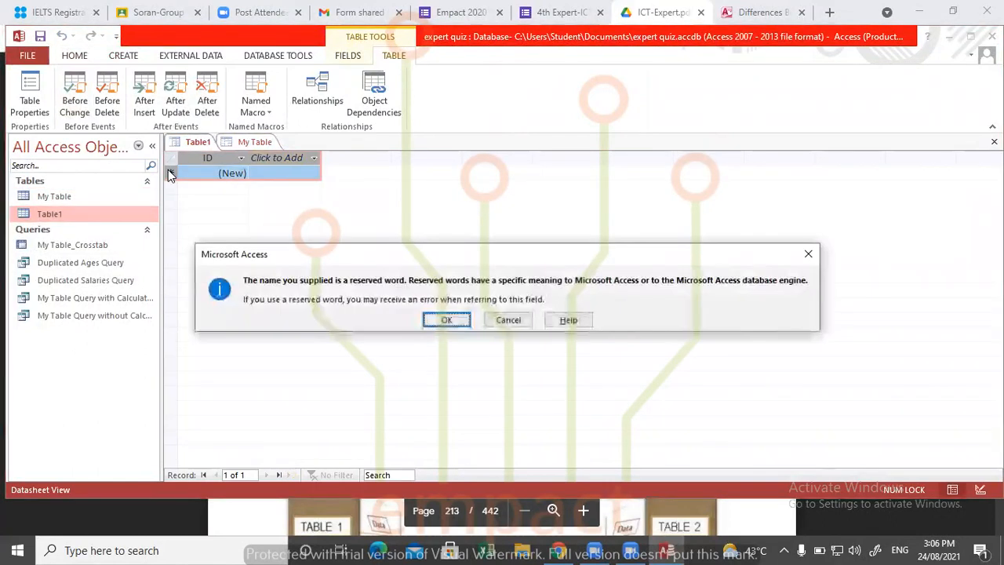
click(441, 325)
click(476, 317)
click(476, 318)
click(476, 318)
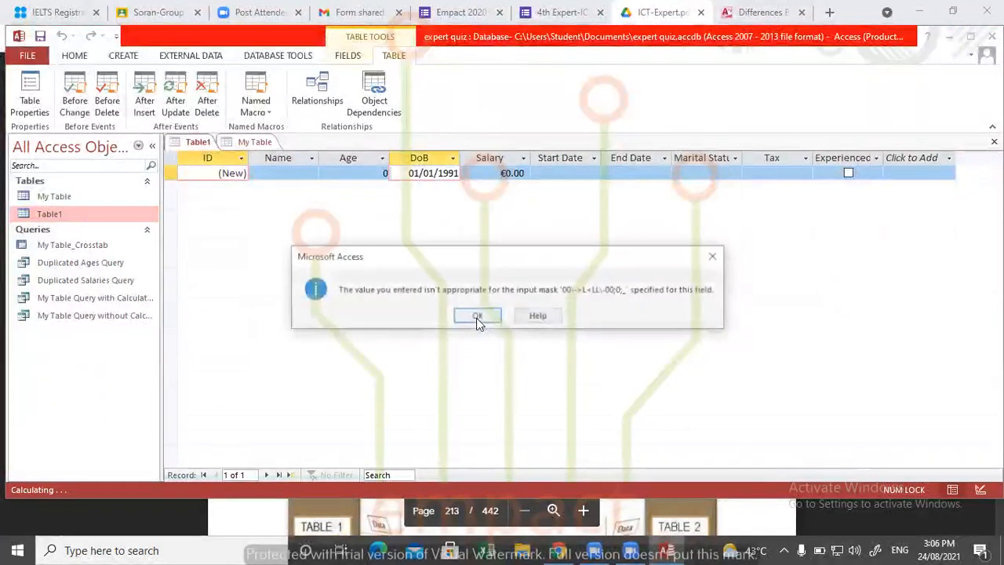
click(476, 318)
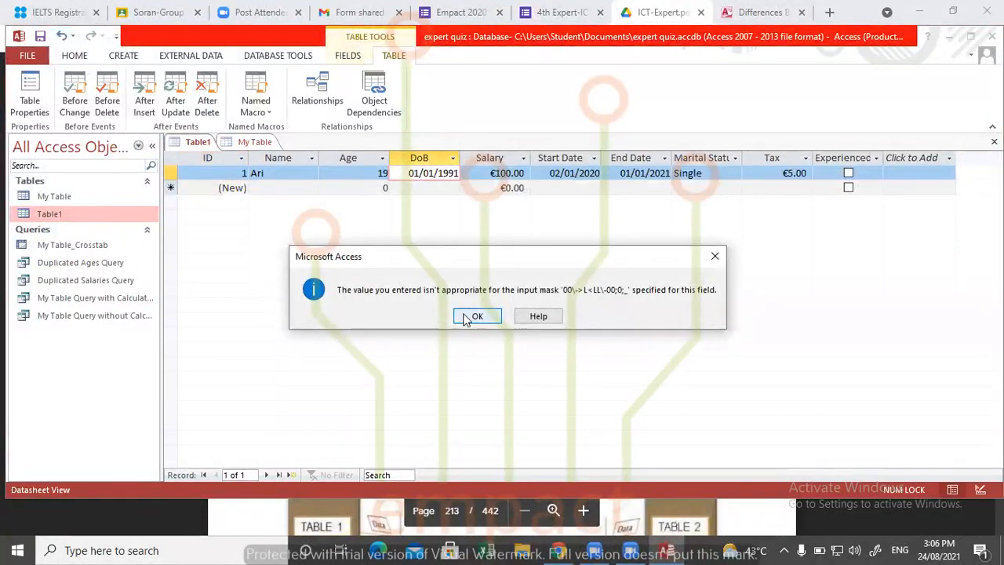
click(471, 316)
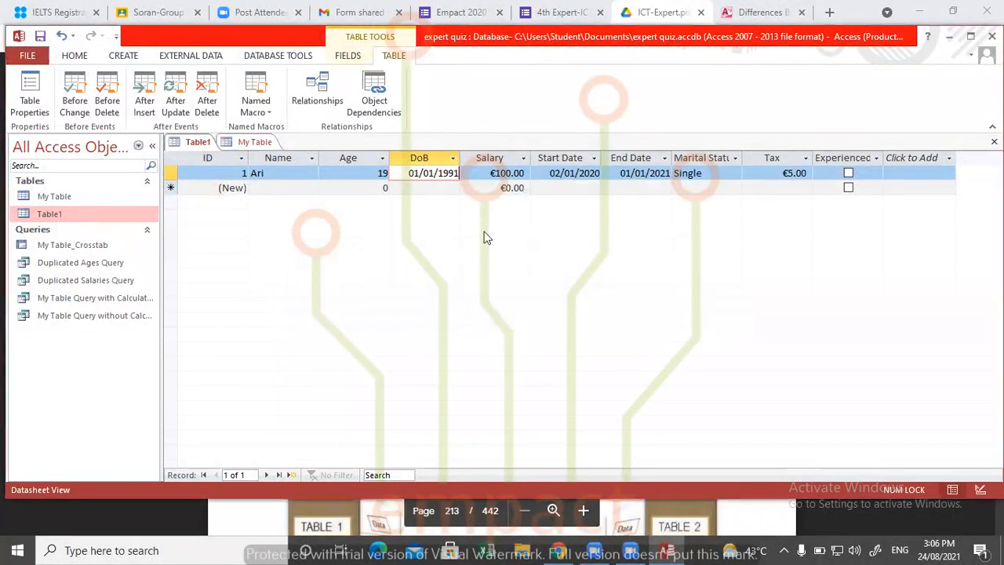
- Try to re-enter the DoB of the first Table1 record with an abbreviated month name to suit the input mask
click(381, 188)
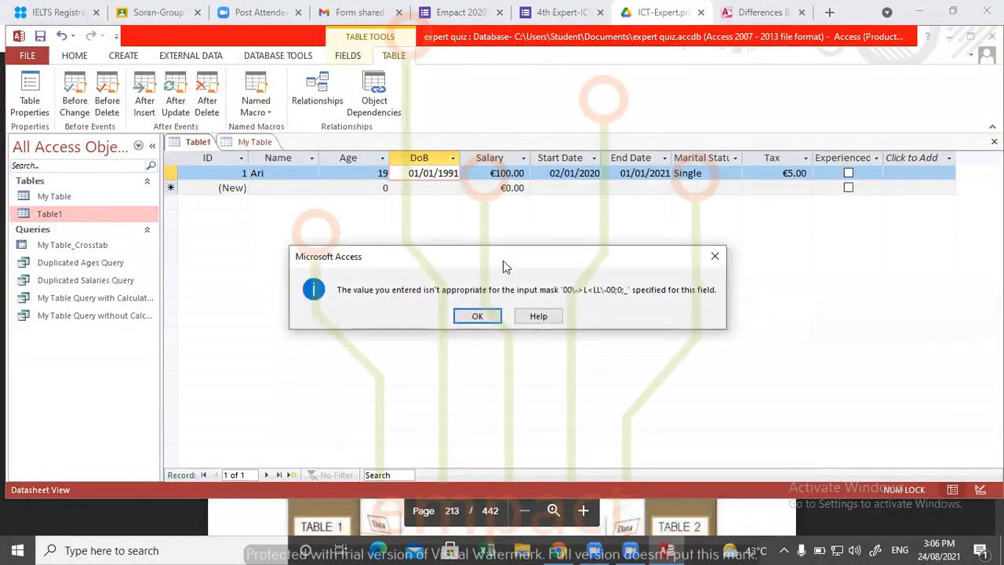
click(477, 316)
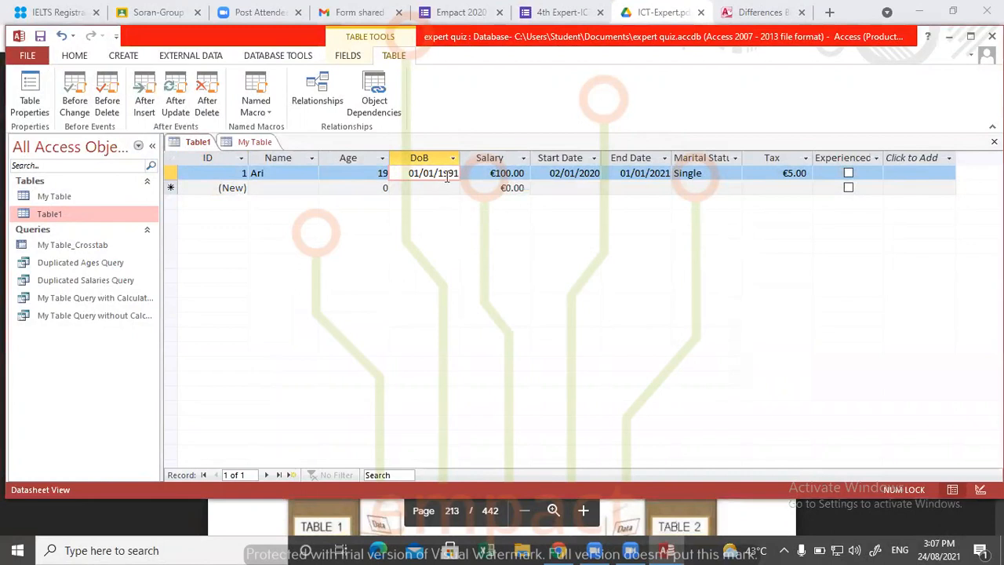
drag(440, 172, 467, 173)
text(120)
key(BackSpace)
key(BackSpace)
key(BackSpace)
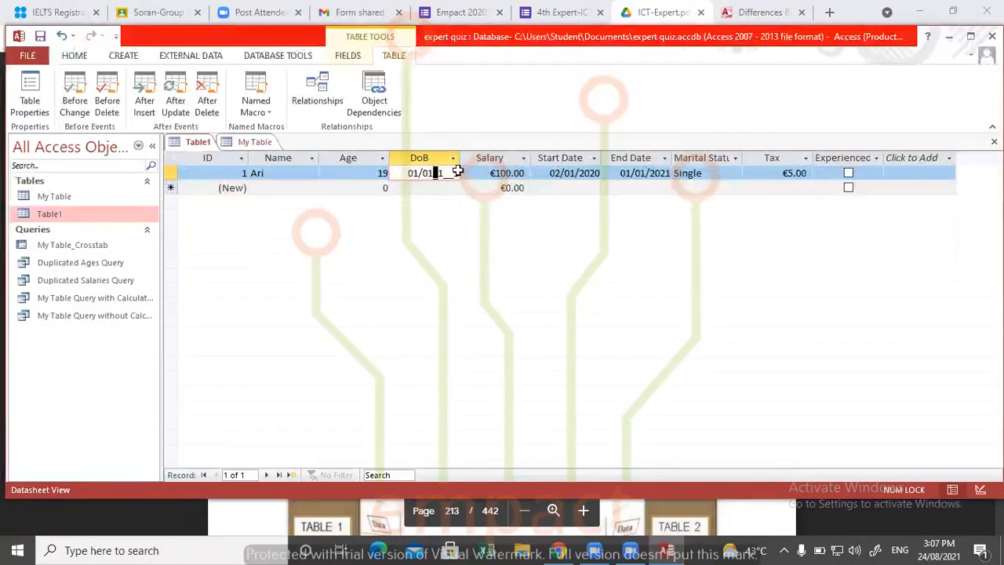
drag(412, 173, 472, 171)
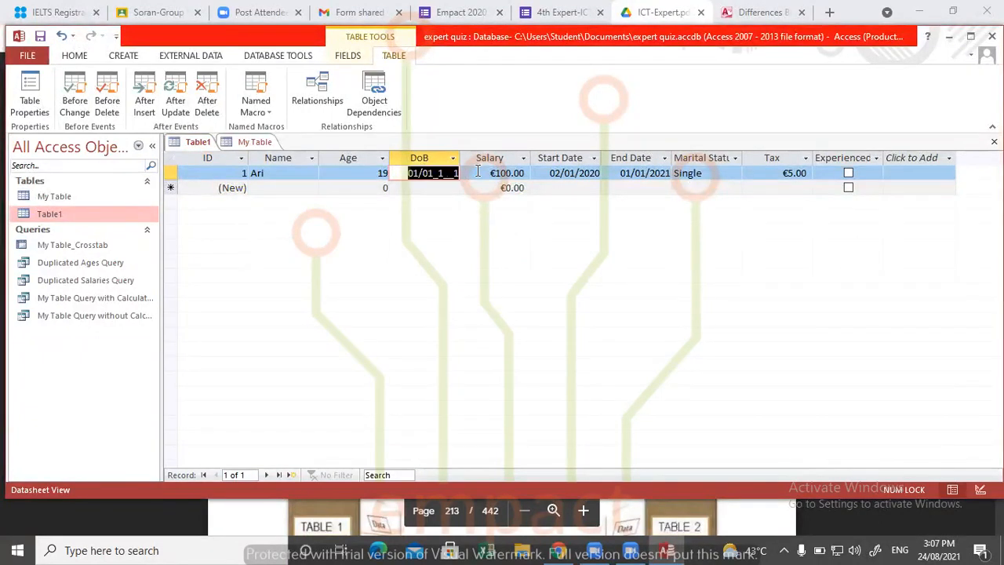
text(11/)
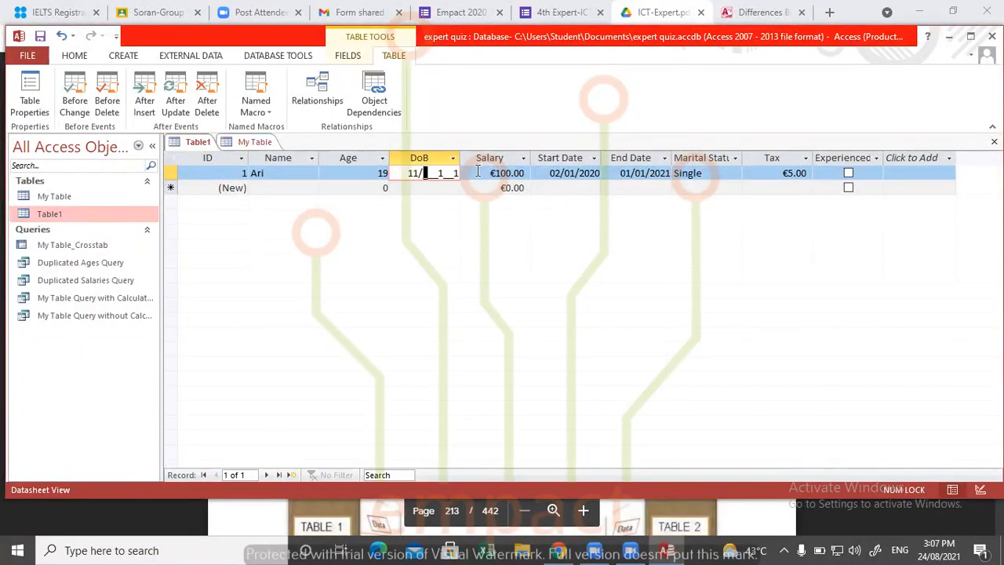
text(Jan)
key(BackSpace)
key(BackSpace)
- Clear the first Table1 record's DoB, try to retype the complete date with a month abbreviation, and cancel the entry
key(BackSpace)
click(426, 157)
click(477, 314)
drag(410, 172, 478, 173)
key(BackSpace)
text(12/Jan120)
key(BackSpace)
key(BackSpace)
key(BackSpace)
key(BackSpace)
key(BackSpace)
key(BackSpace)
key(Escape)
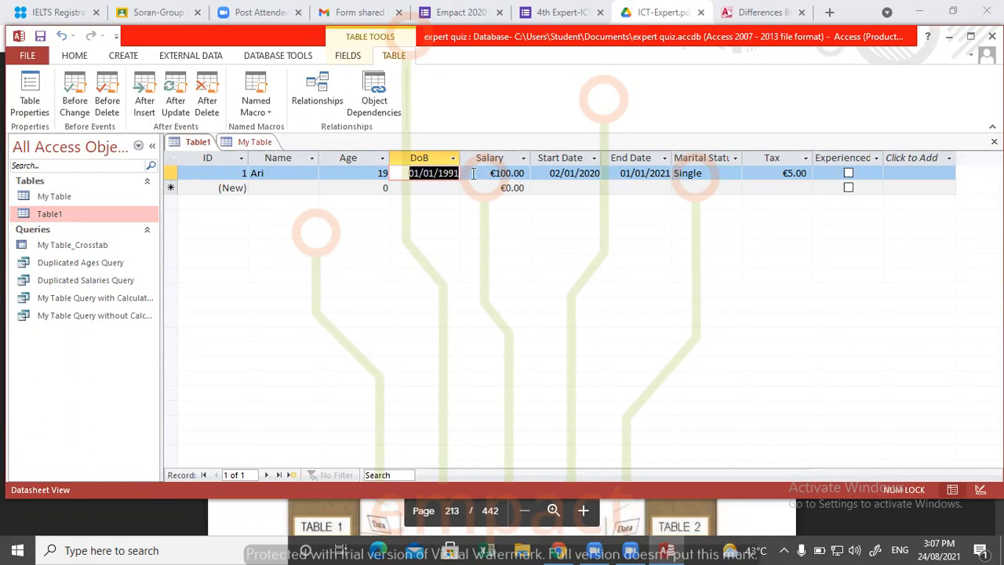
- Try changing only the year and month numbers of the first Table1 record's DoB, and discard the edits
double_click(450, 174)
text(2021)
click(439, 194)
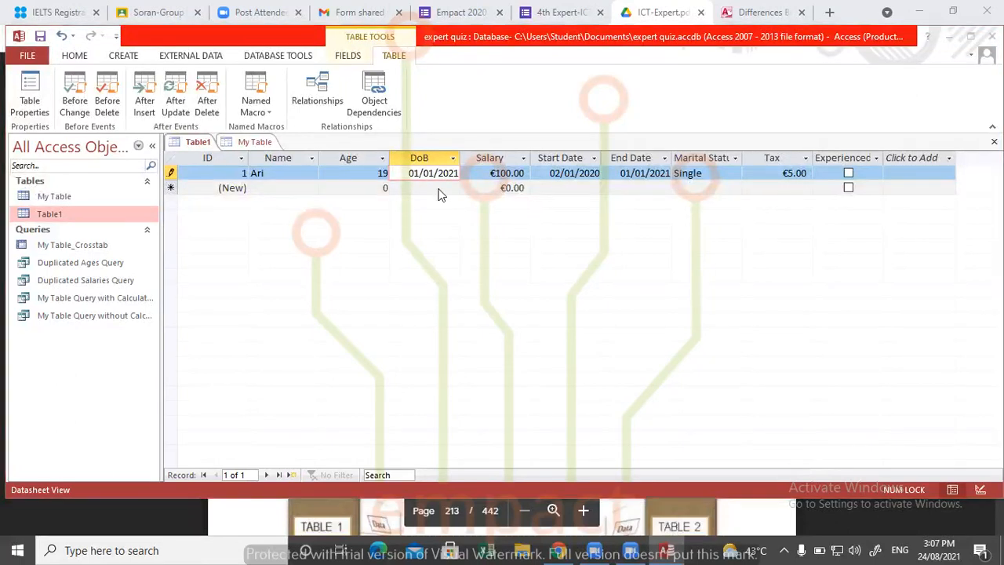
click(476, 313)
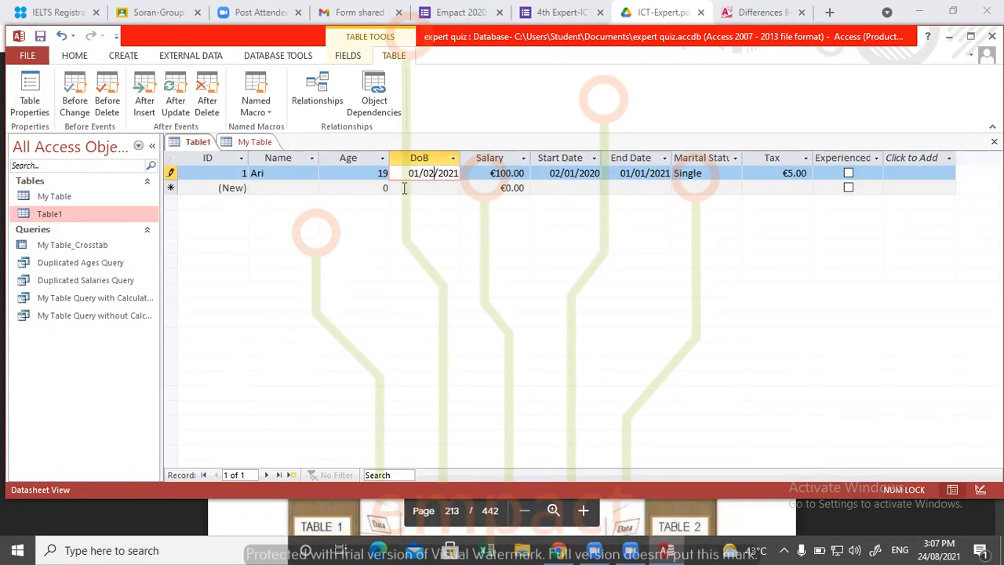
click(437, 204)
click(473, 314)
key(Escape)
key(Escape)
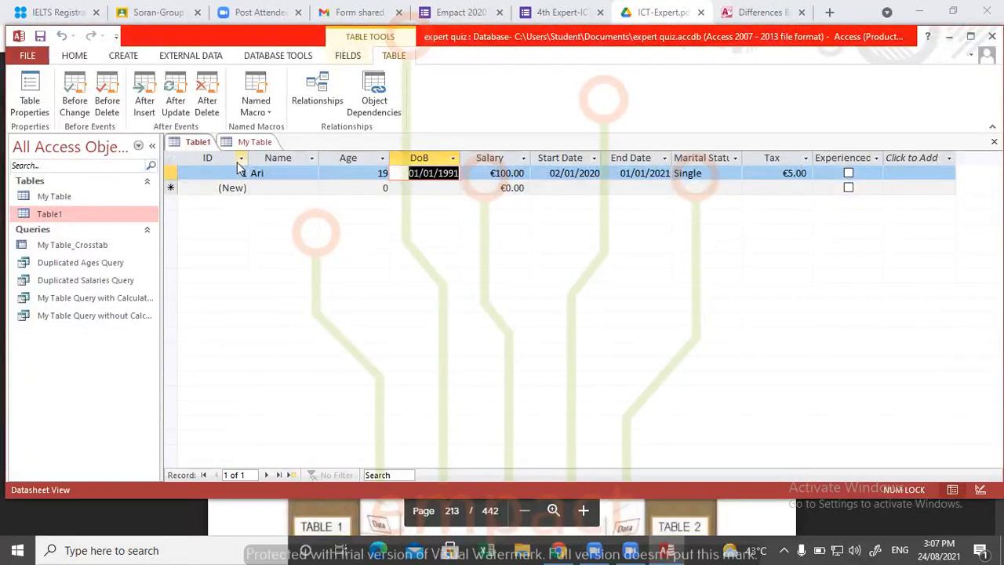
- Permanently delete the DoB field from Table1, and go to the Name cell of the new record
right_click(441, 160)
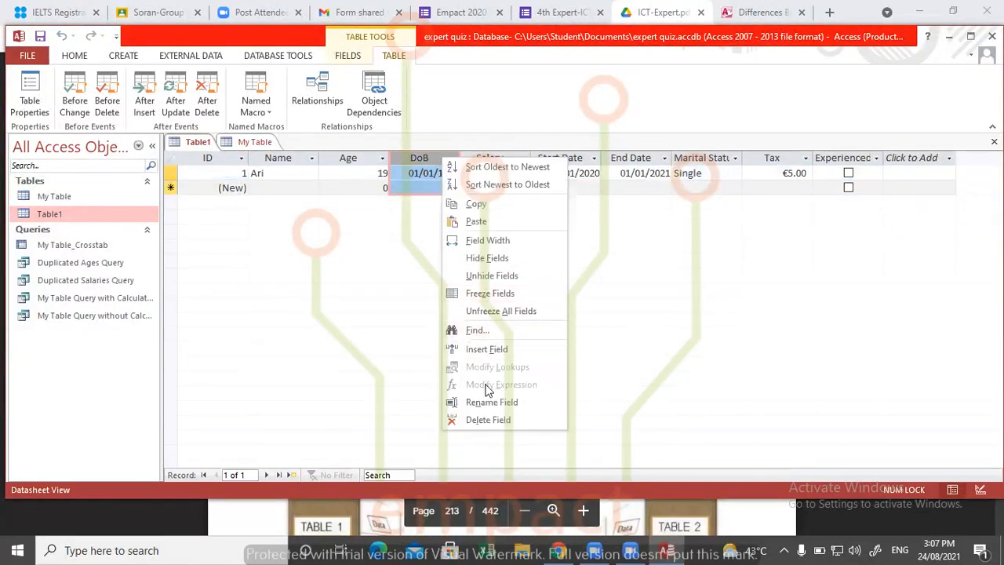
click(485, 419)
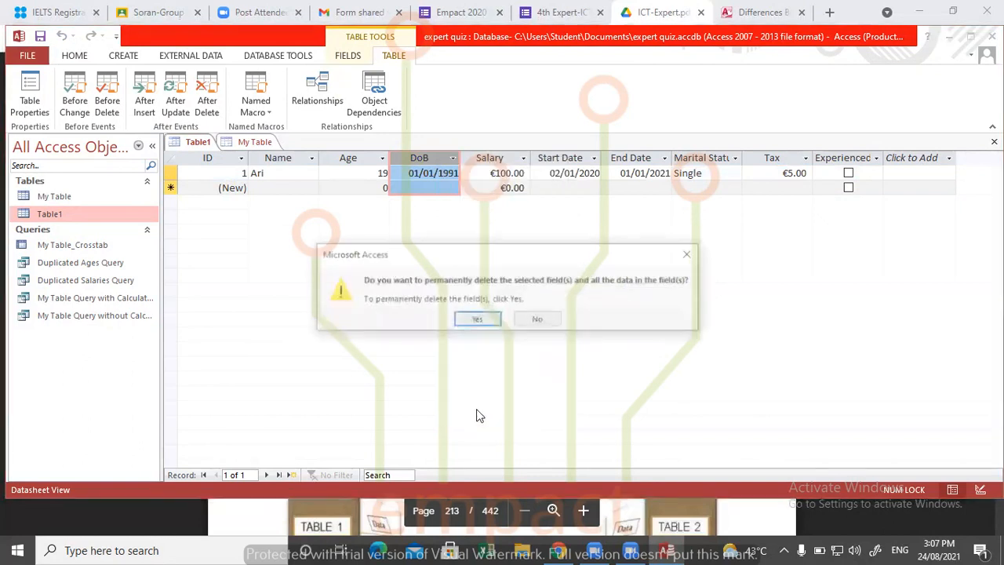
click(482, 320)
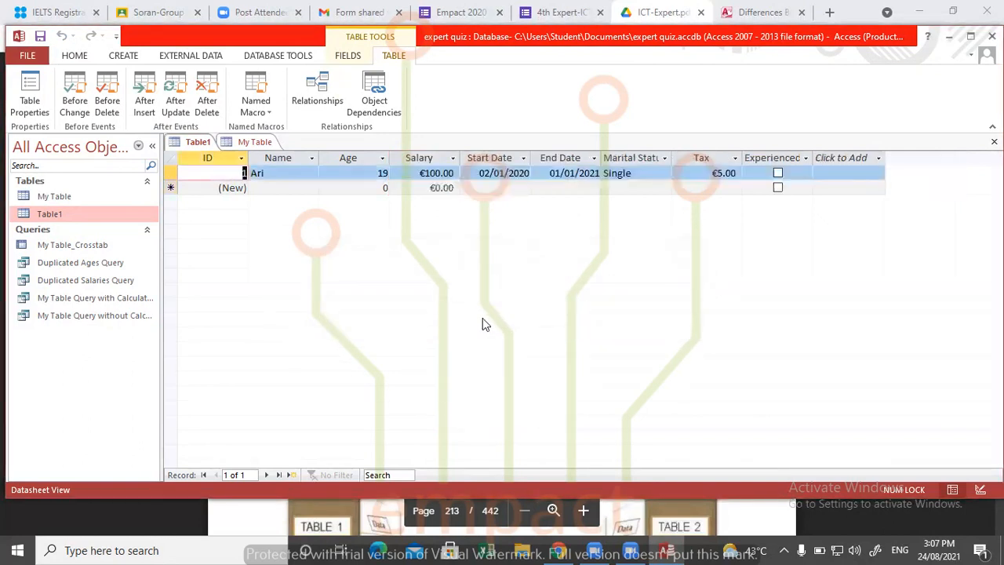
click(378, 183)
click(293, 188)
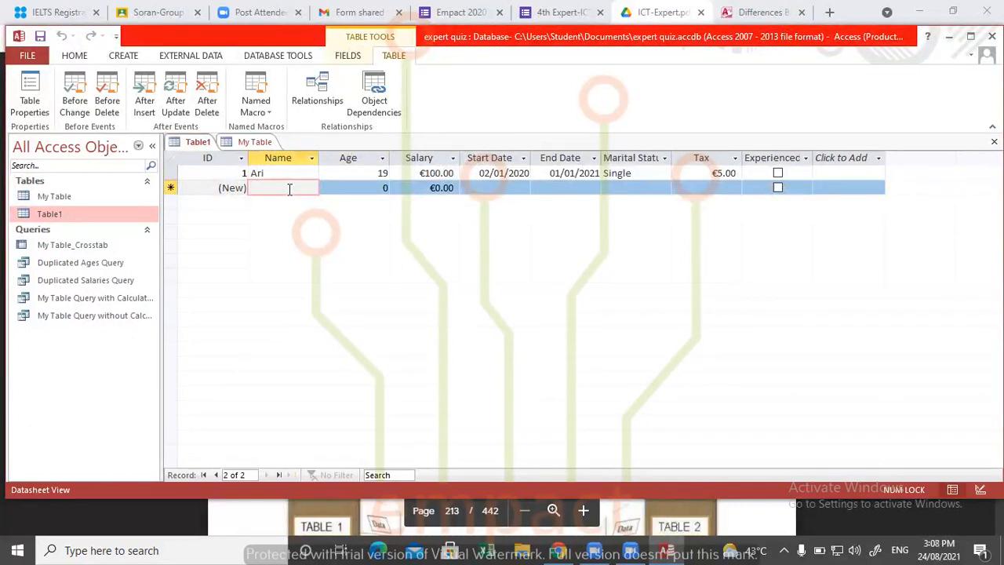
- Try to copy the second to fourth records of My Table into the new record row of Table1, and dismiss the messages
double_click(112, 198)
click(203, 202)
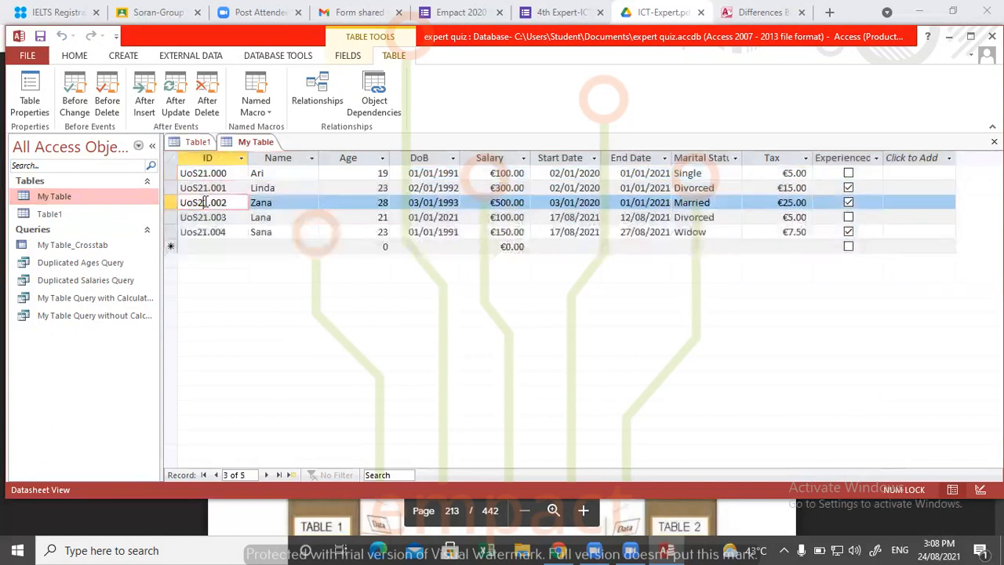
drag(174, 189, 174, 213)
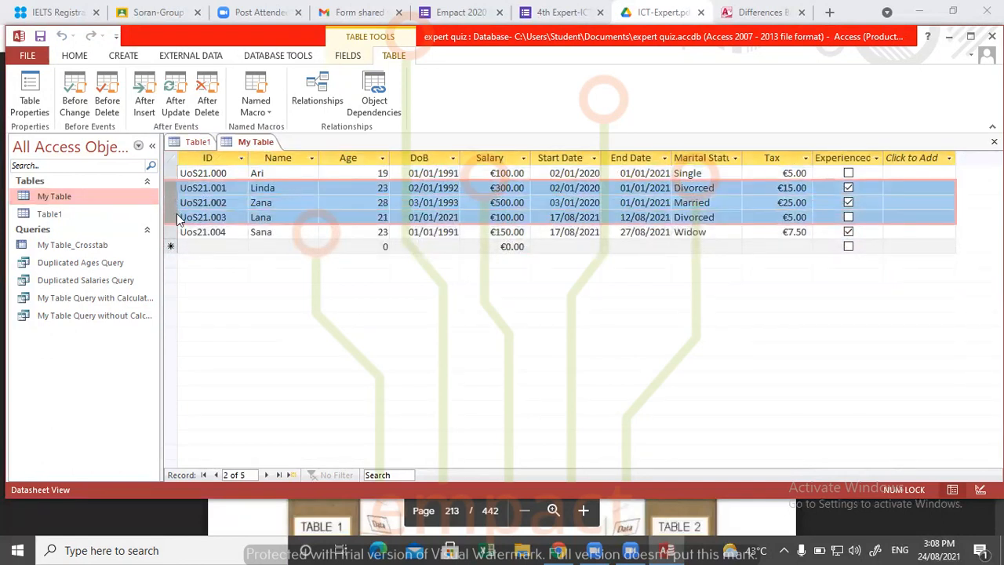
double_click(102, 216)
click(169, 188)
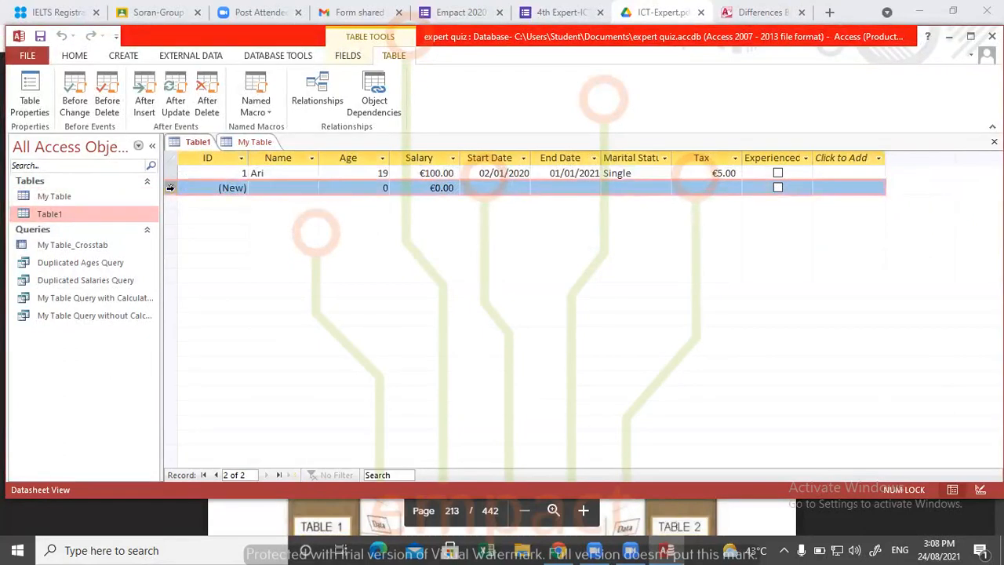
key(ctrl+v)
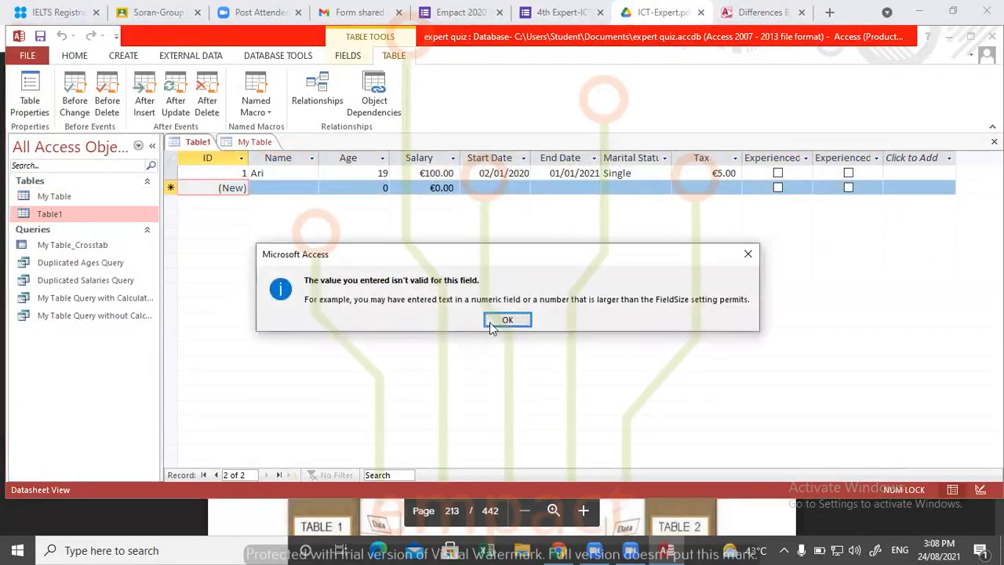
click(493, 321)
click(505, 317)
click(503, 321)
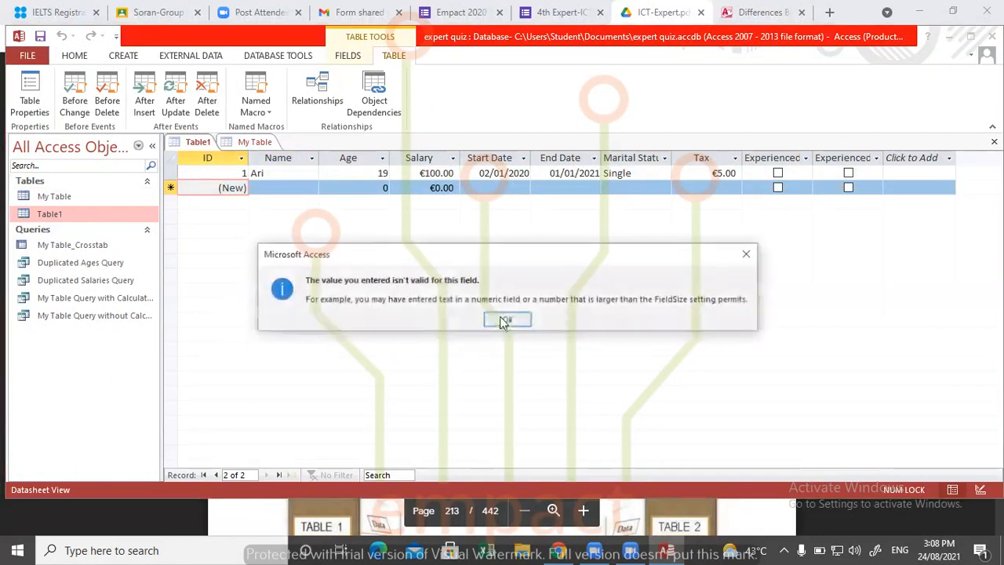
click(505, 319)
click(601, 254)
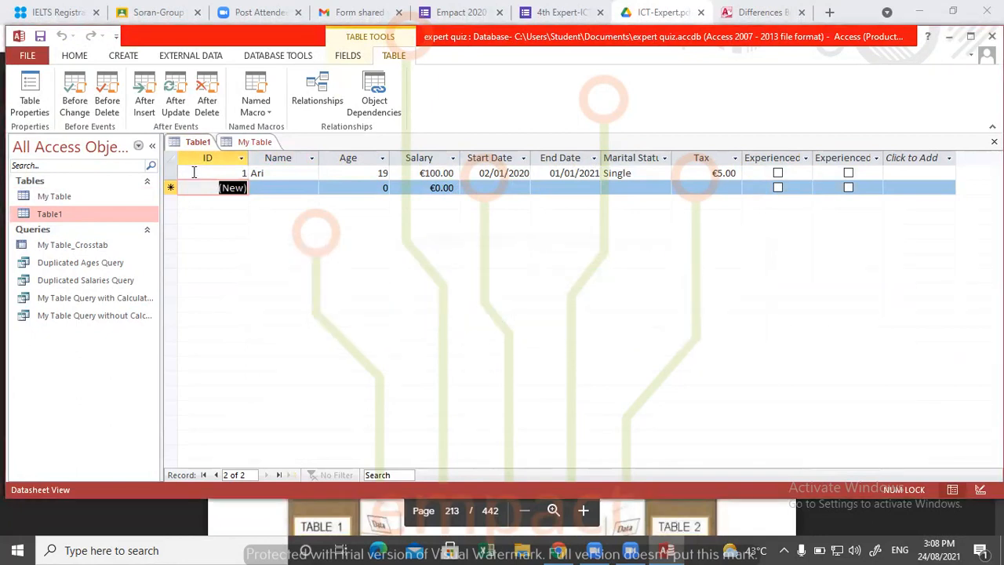
- Add a second Table1 record with the first name from My Table's second record, age 21 and salary 500
key(Tab)
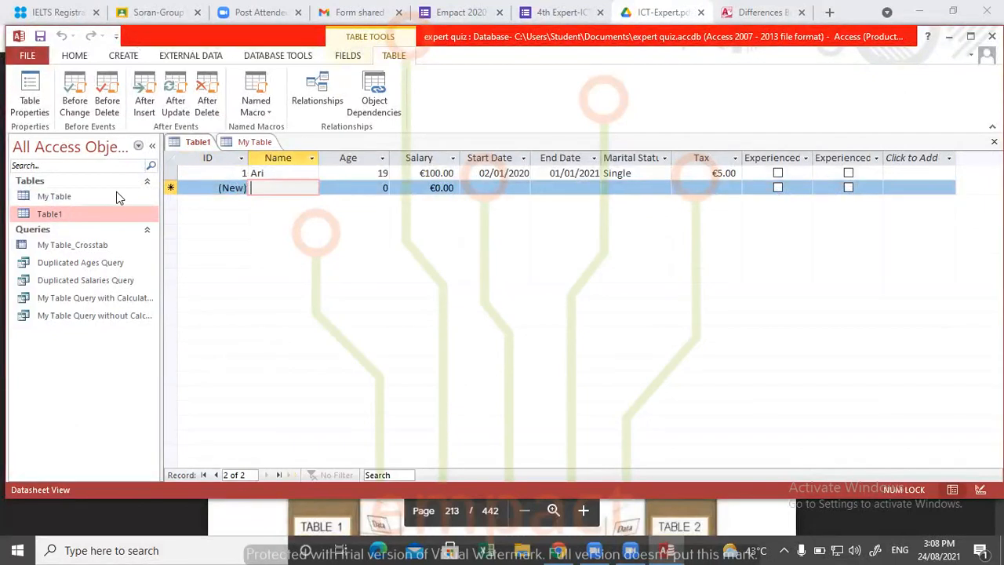
click(246, 145)
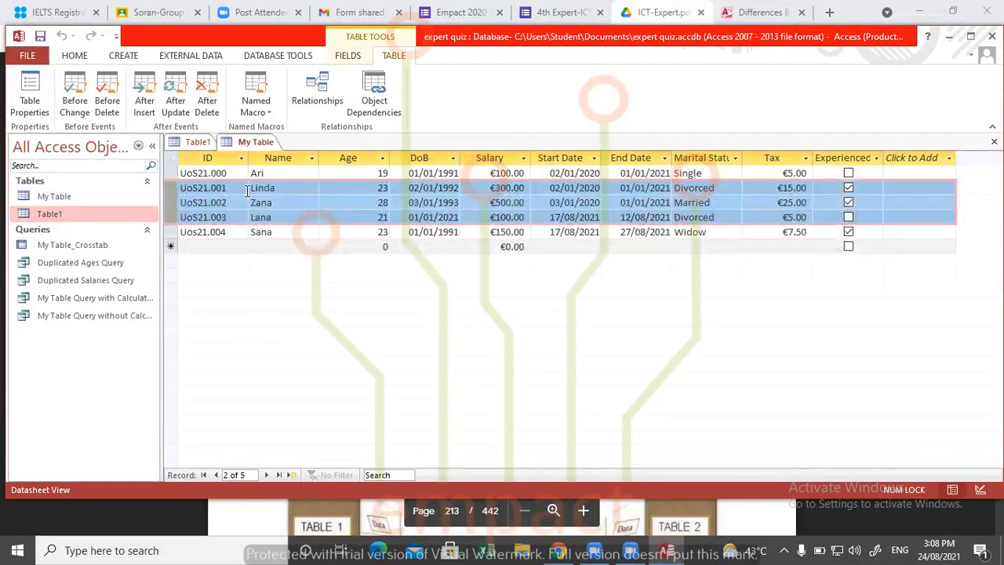
click(69, 200)
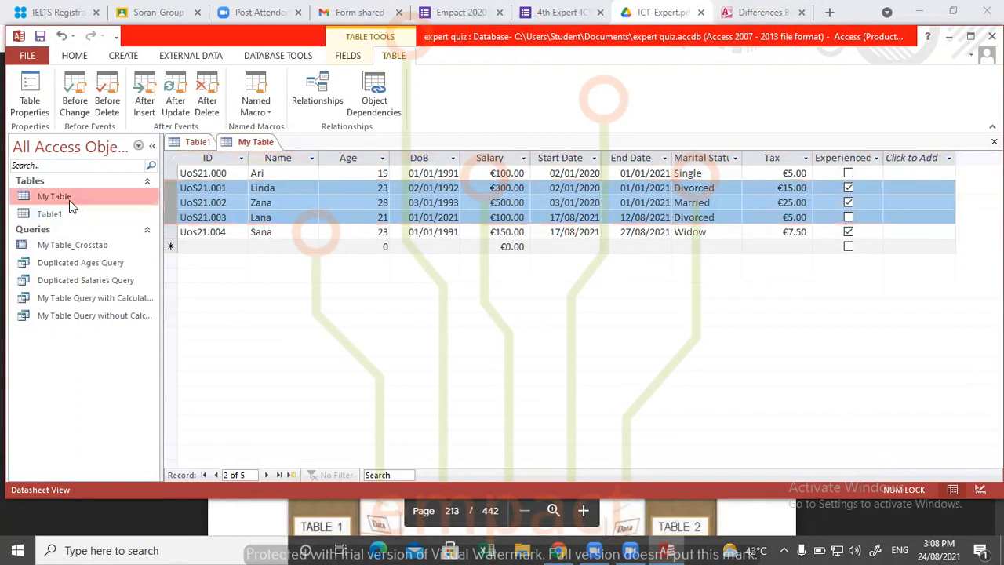
click(77, 213)
double_click(77, 215)
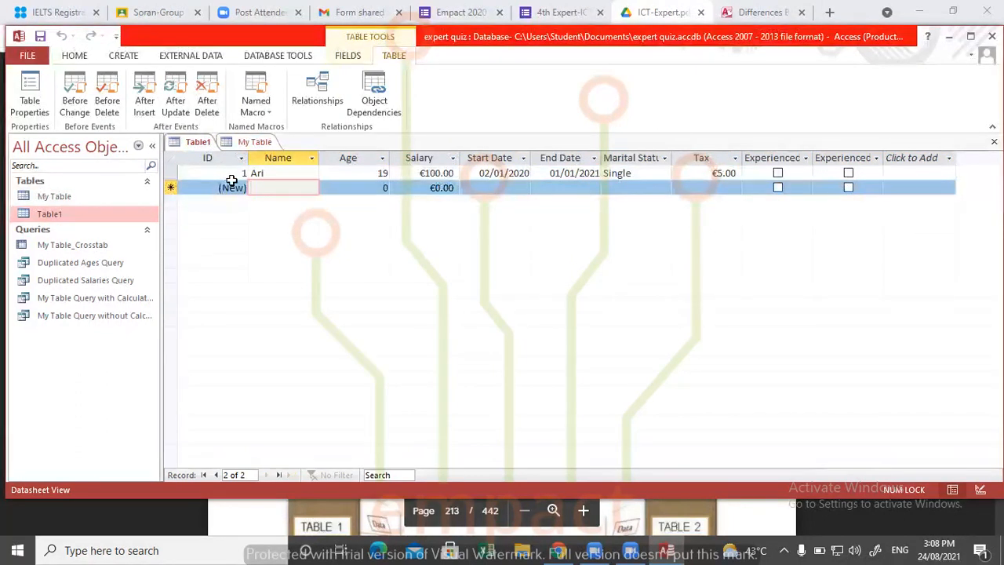
text(Linda)
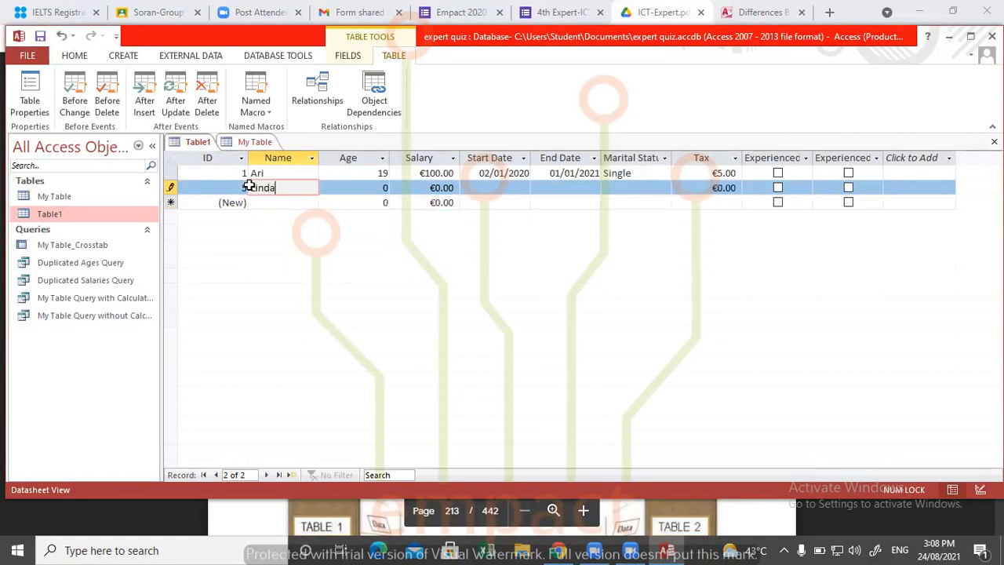
key(Tab)
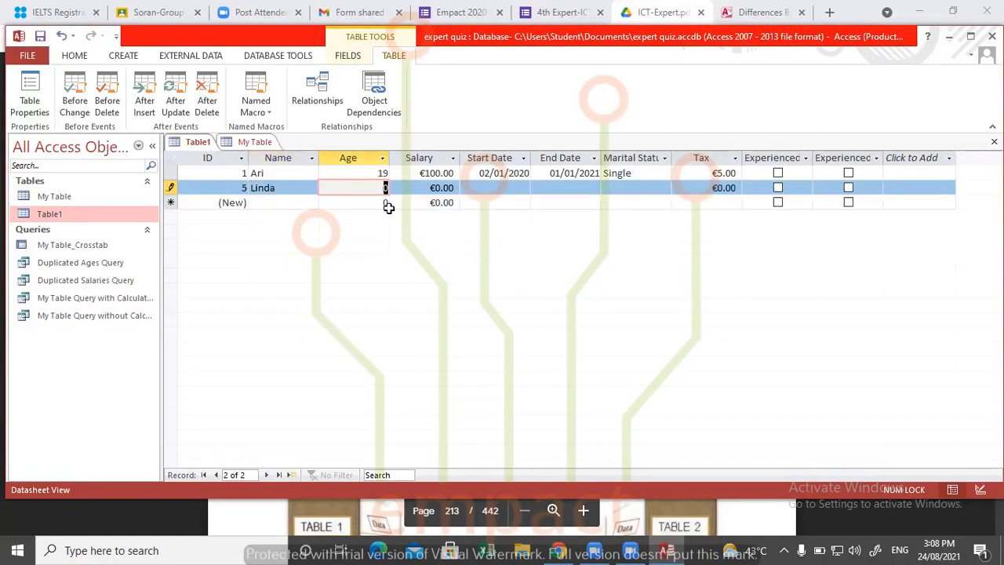
key(Tab)
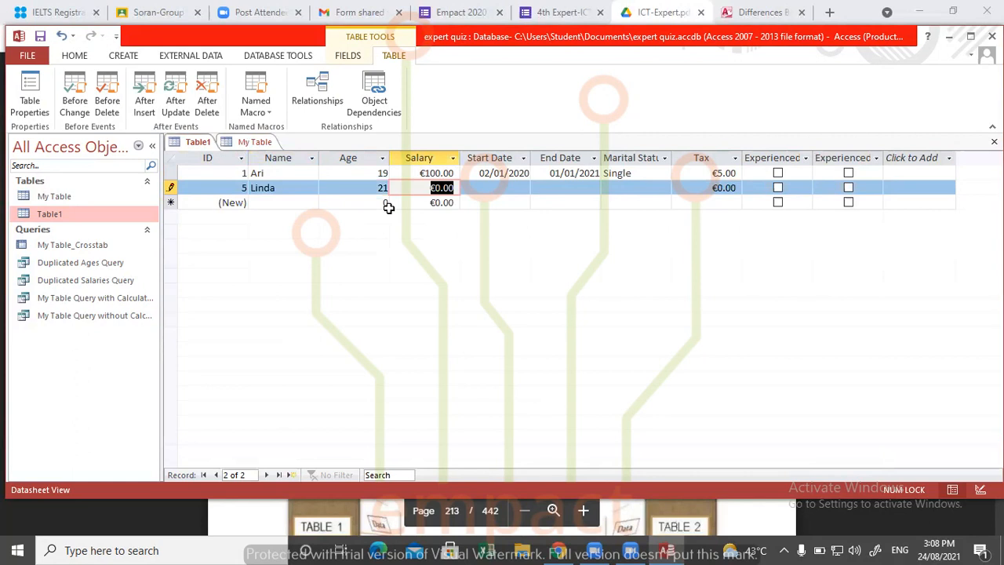
text(500)
key(Tab)
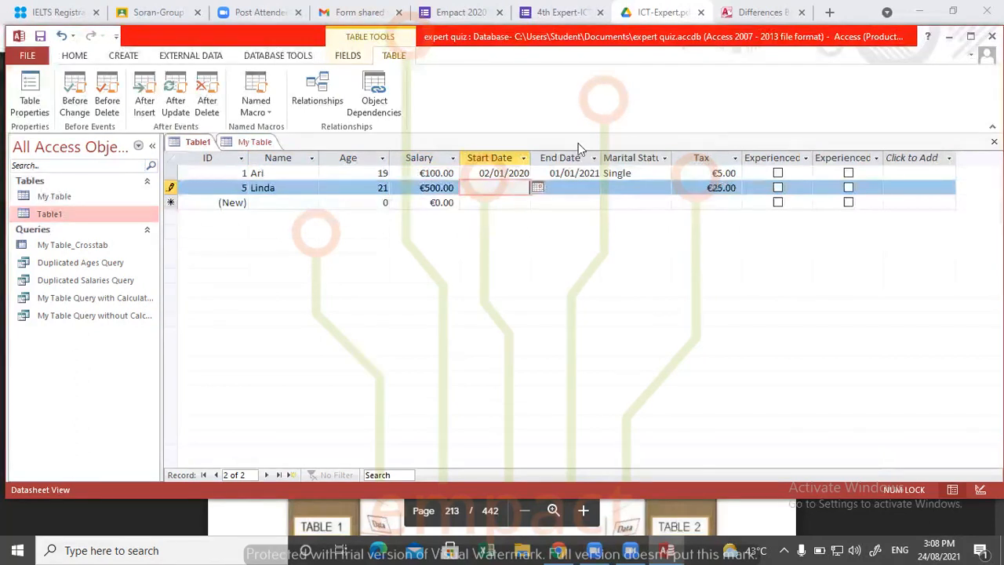
- Set the second Table1 record's Start Date to 26/08/2021 and its End Date to 28/08/2021
click(537, 187)
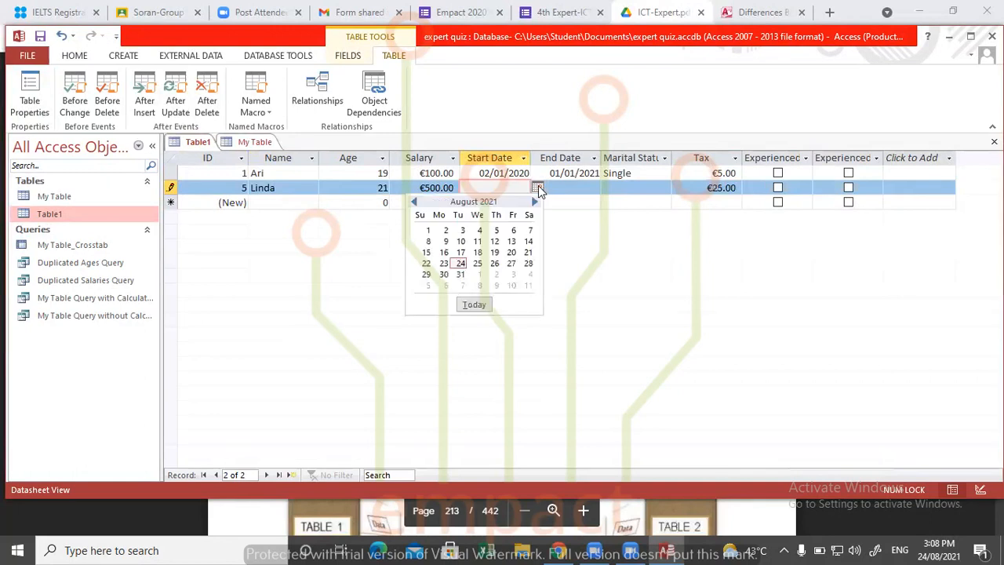
click(494, 263)
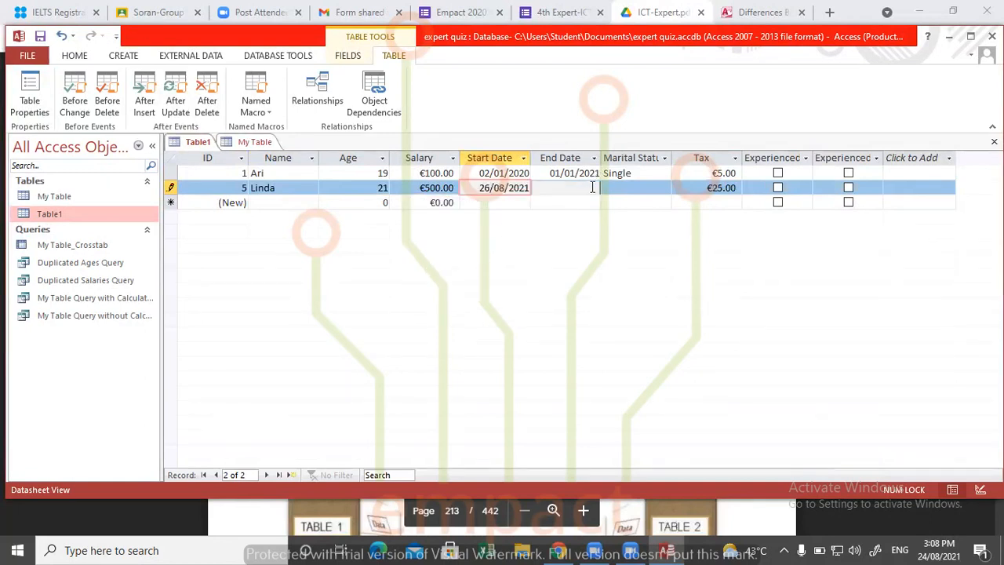
key(Tab)
click(607, 189)
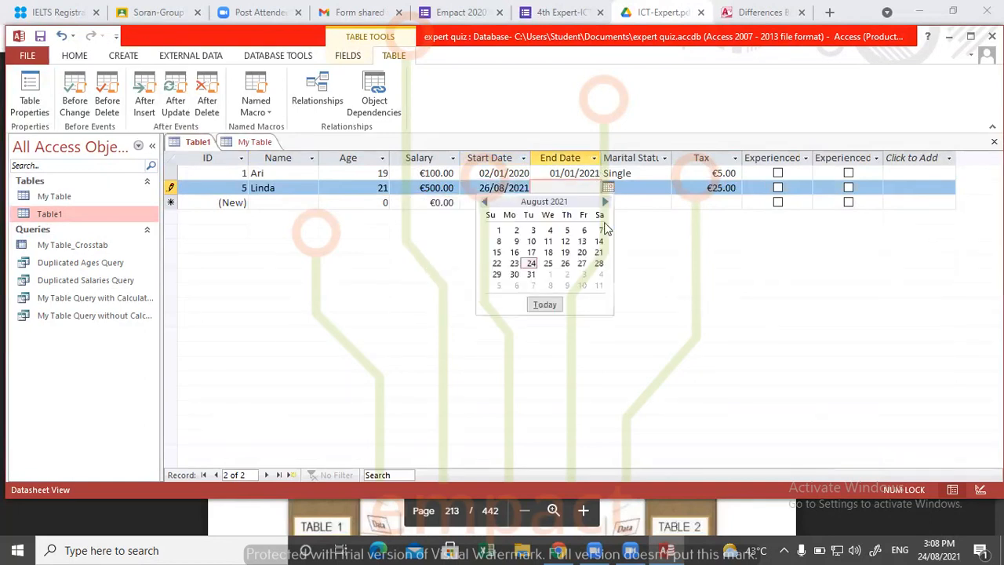
click(599, 264)
- Set the second Table1 record's marital status to Married and mark it as experienced
click(641, 190)
click(664, 188)
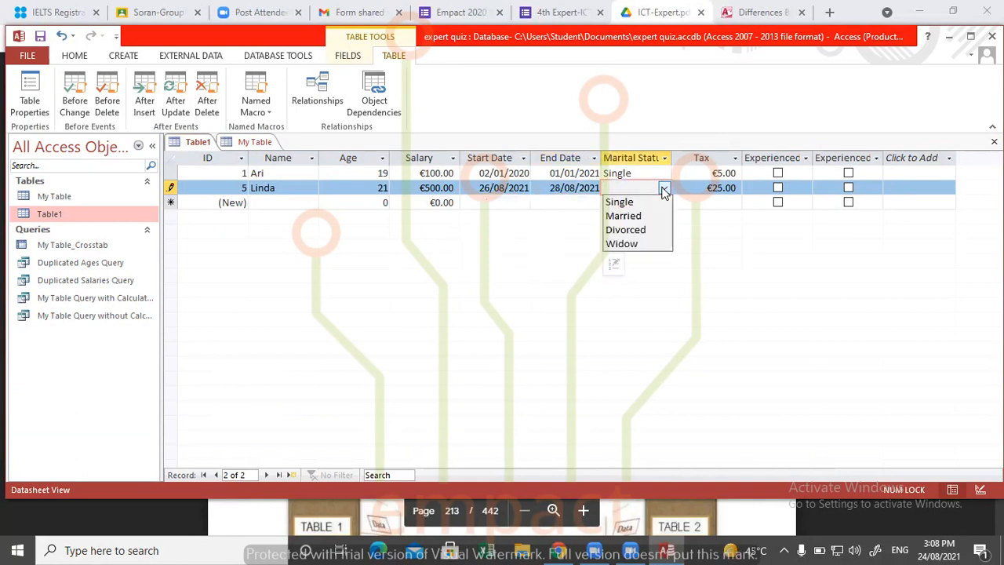
click(657, 214)
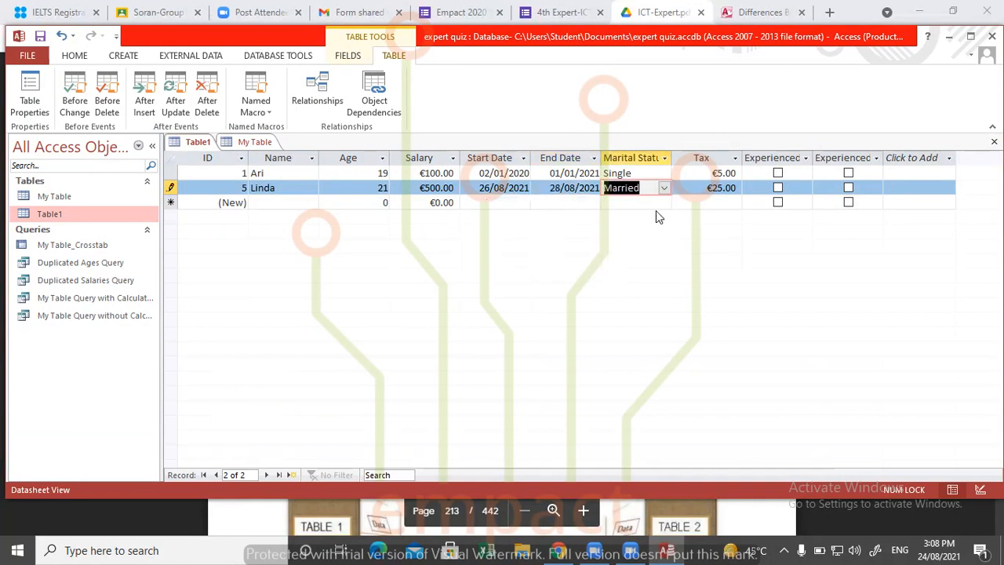
click(777, 188)
- Permanently delete the duplicate, empty Experienced field at the end of Table1
click(849, 159)
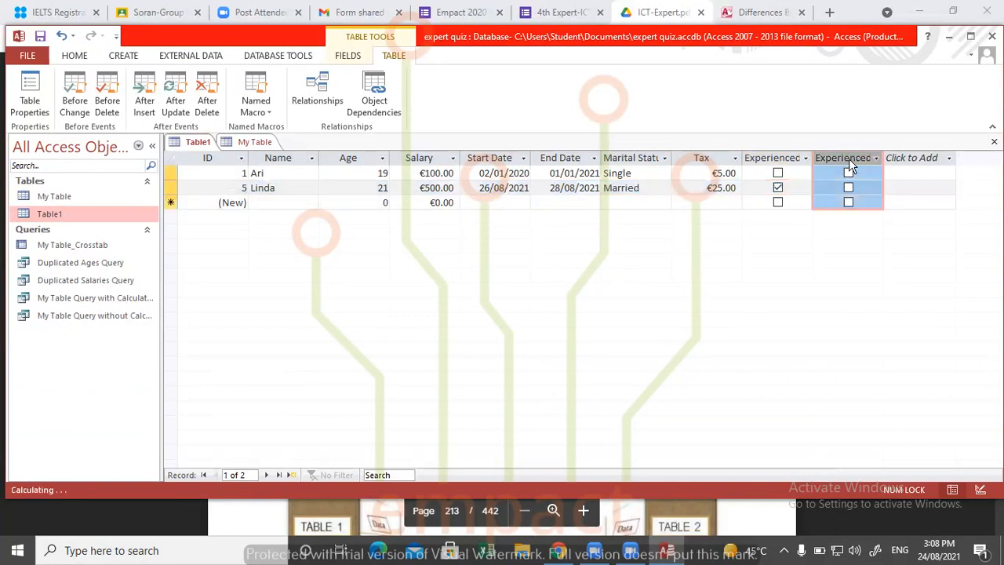
right_click(849, 158)
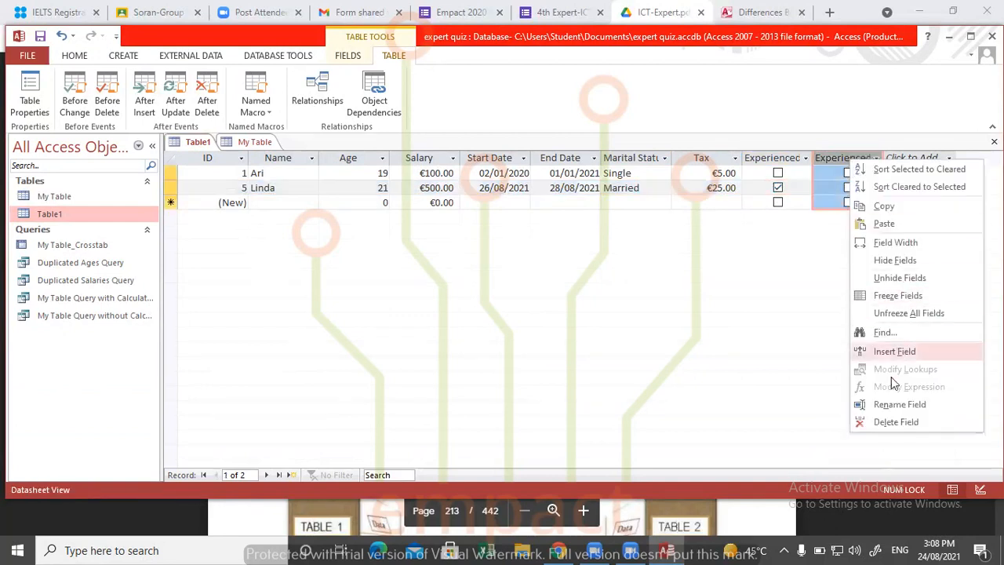
click(885, 419)
click(482, 322)
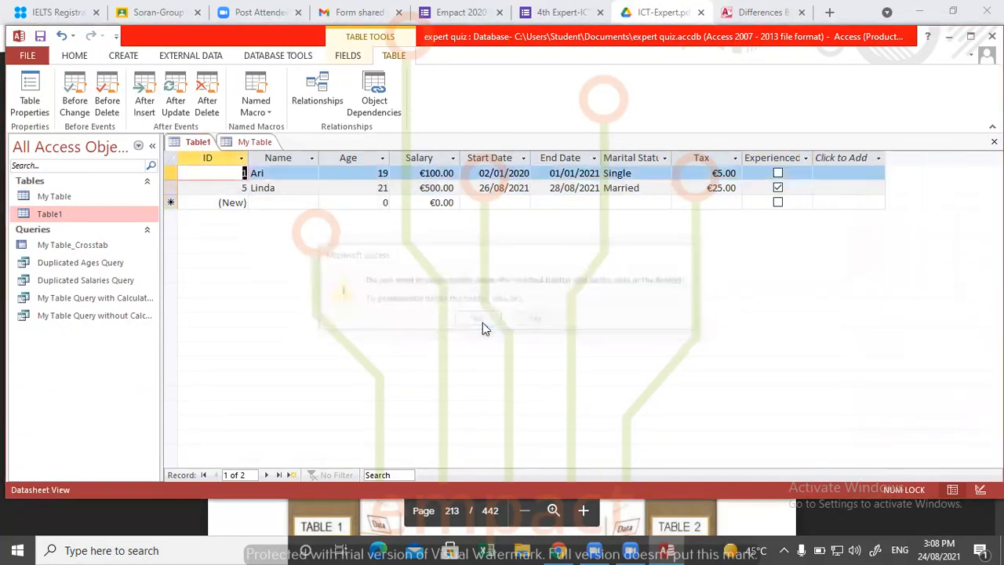
- Add a third Table1 record with the first name from My Table's third record and age 22
click(242, 188)
click(264, 202)
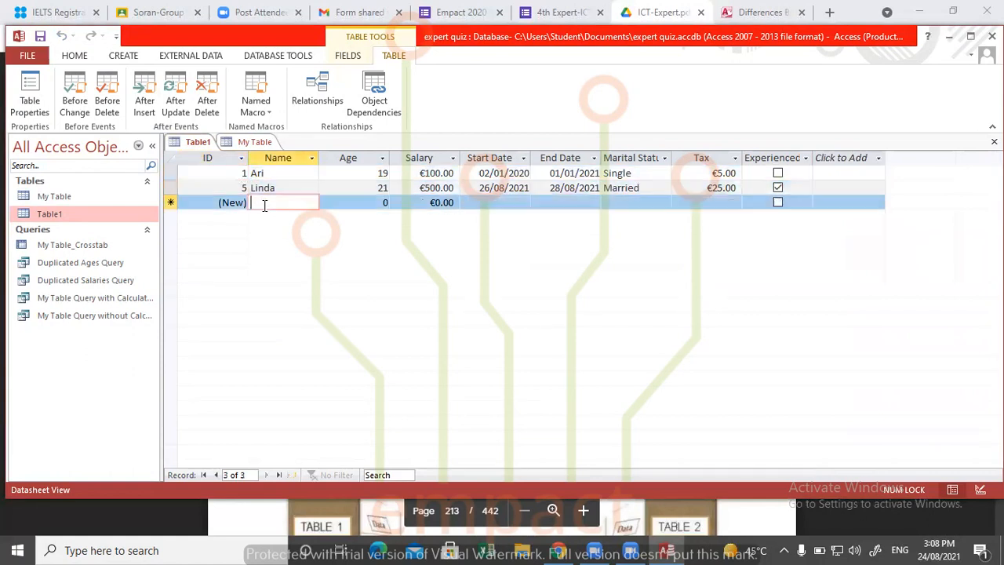
click(259, 142)
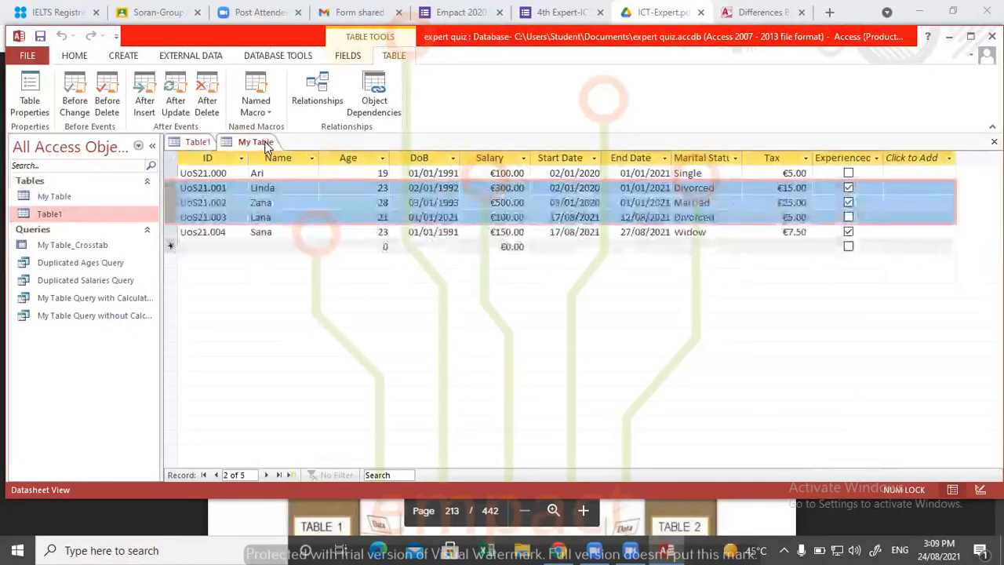
click(197, 142)
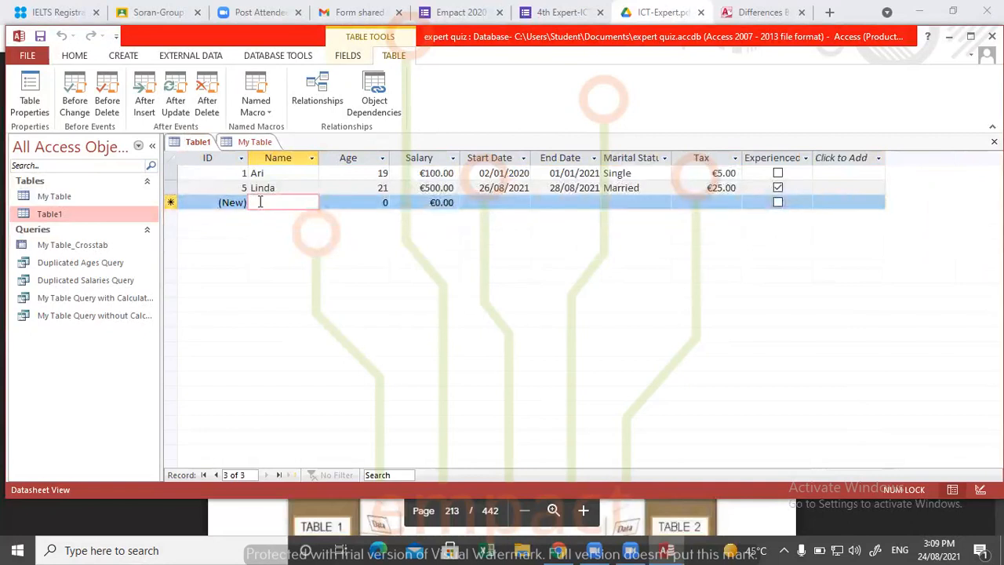
text(Ze)
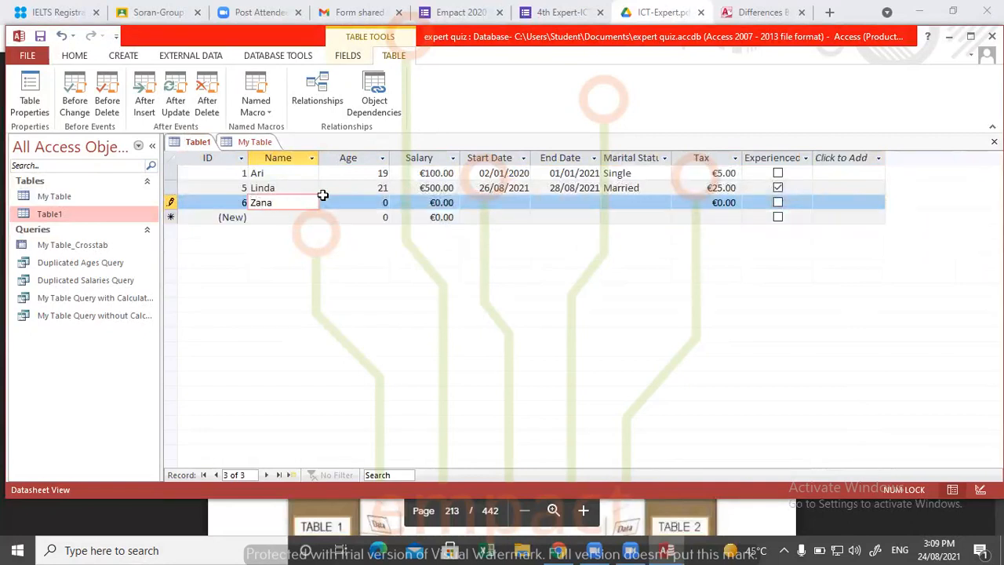
click(278, 218)
click(471, 317)
click(370, 201)
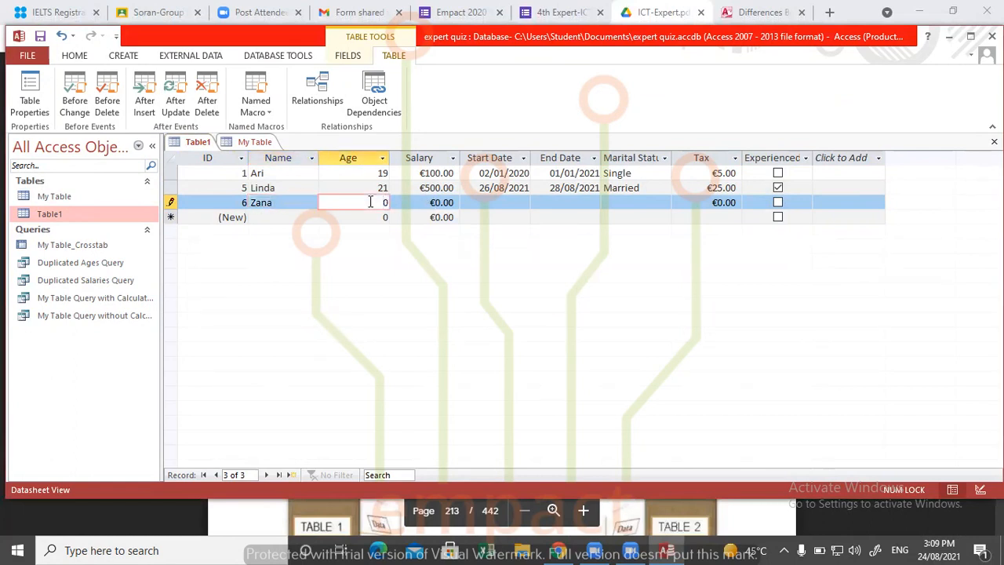
text(22)
- Add a fourth Table1 record with the first name from My Table's fourth record and age 25
click(276, 216)
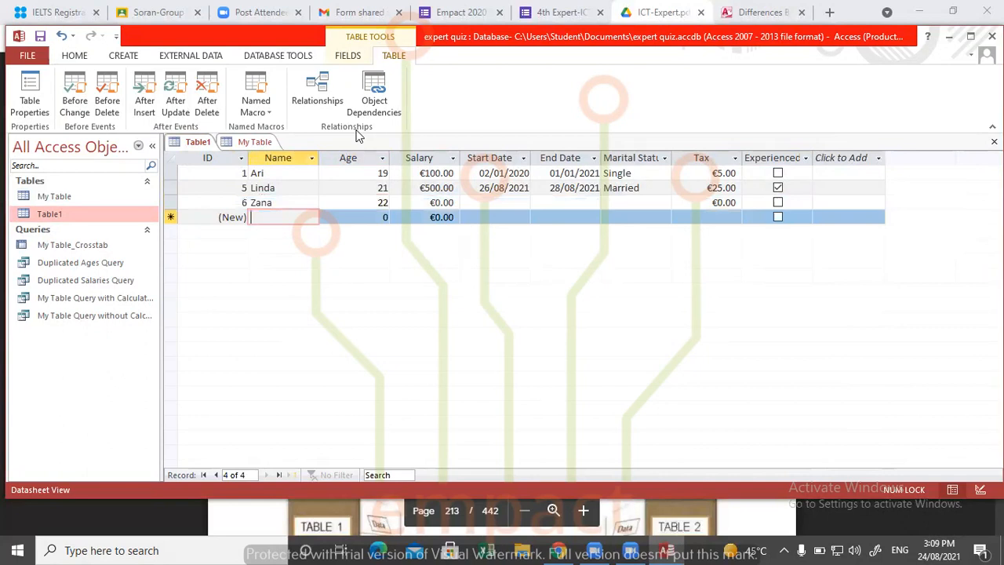
click(265, 144)
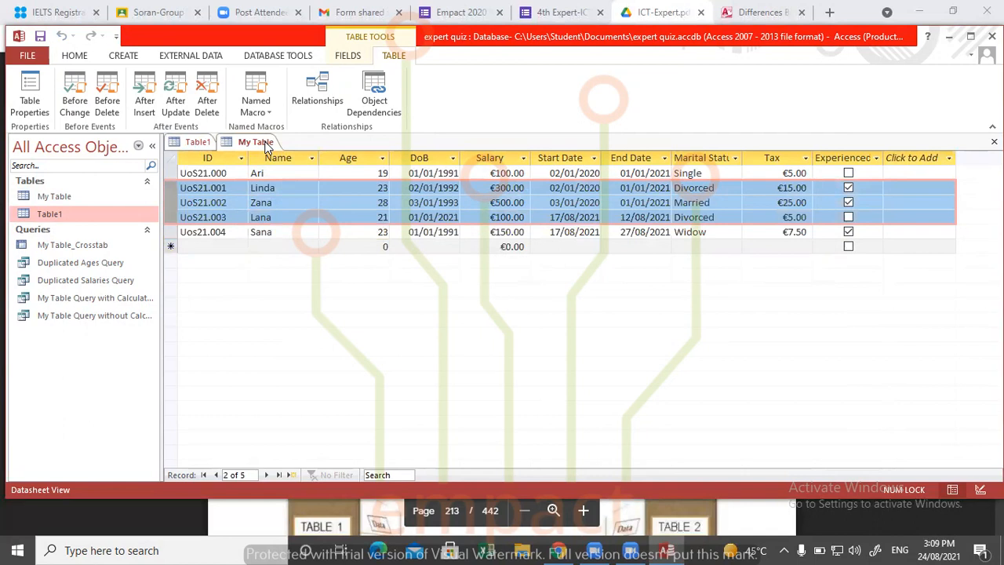
click(196, 142)
text(Lana)
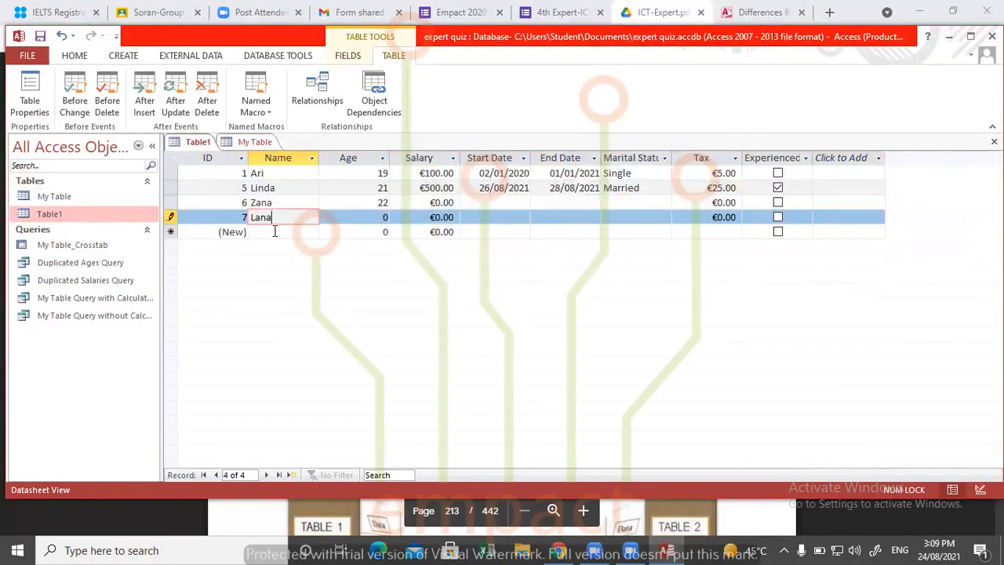
click(276, 233)
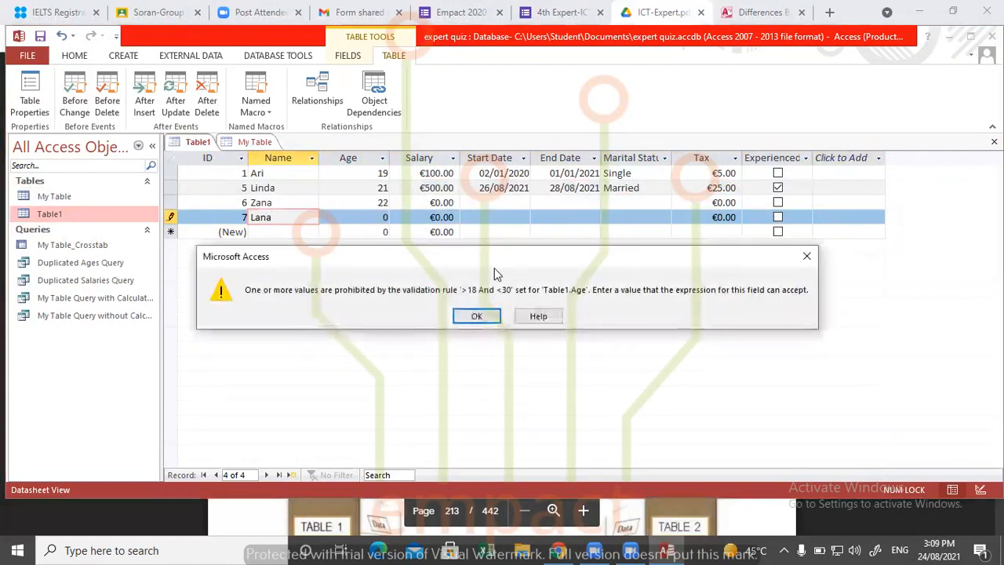
click(477, 315)
click(373, 220)
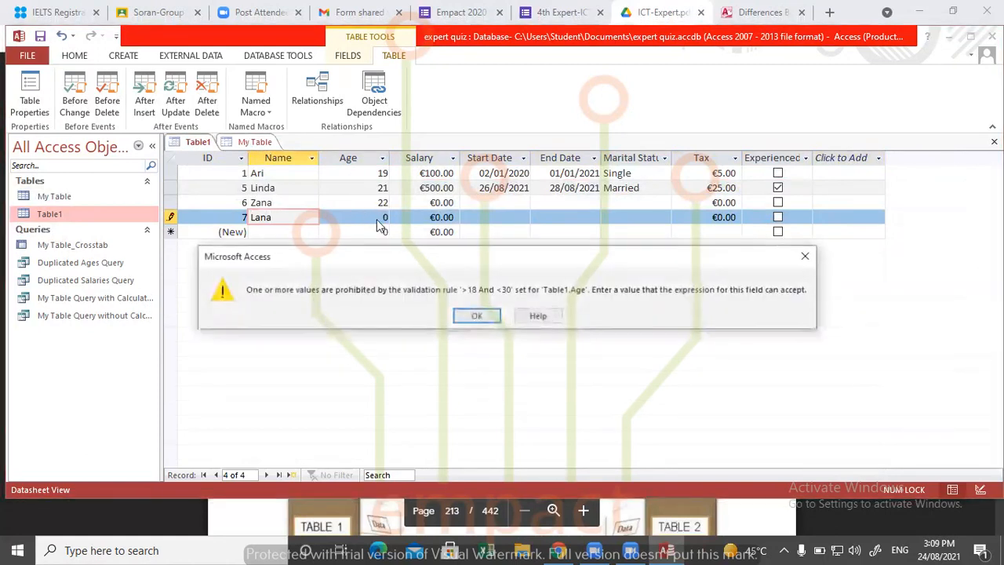
text(25)
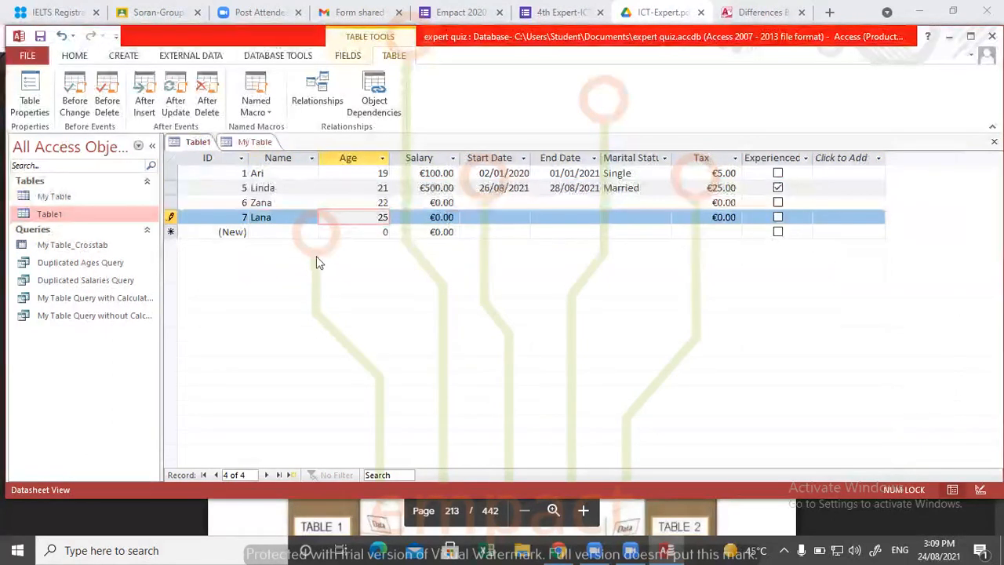
- Add a fifth Table1 record with a new first name that is not in My Table and age 26
click(292, 231)
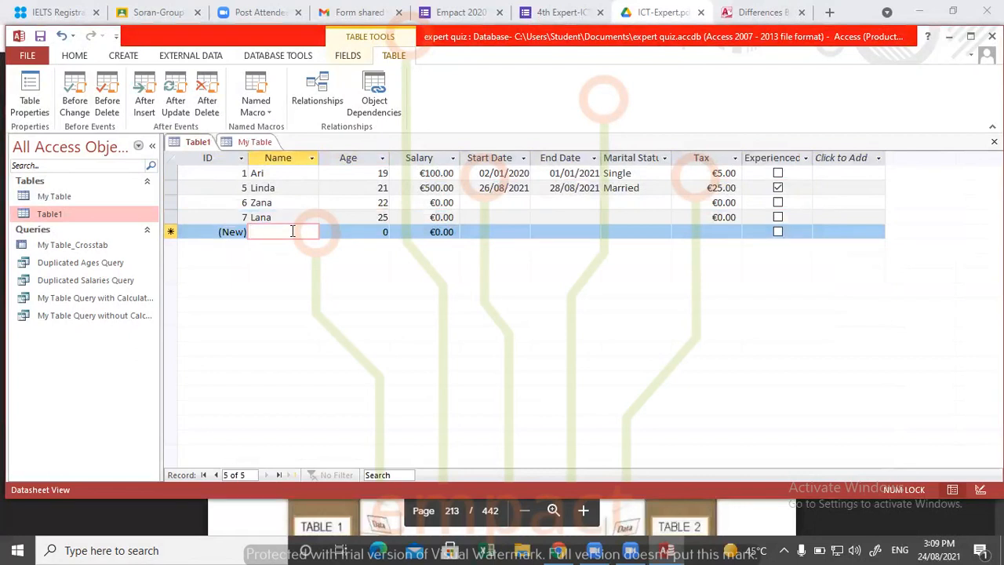
text(Z)
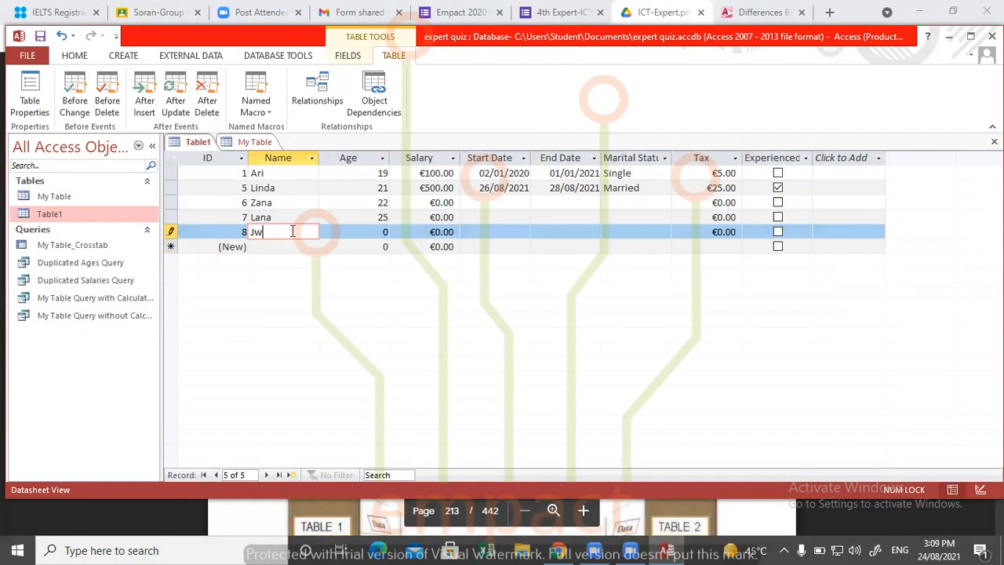
key(Tab)
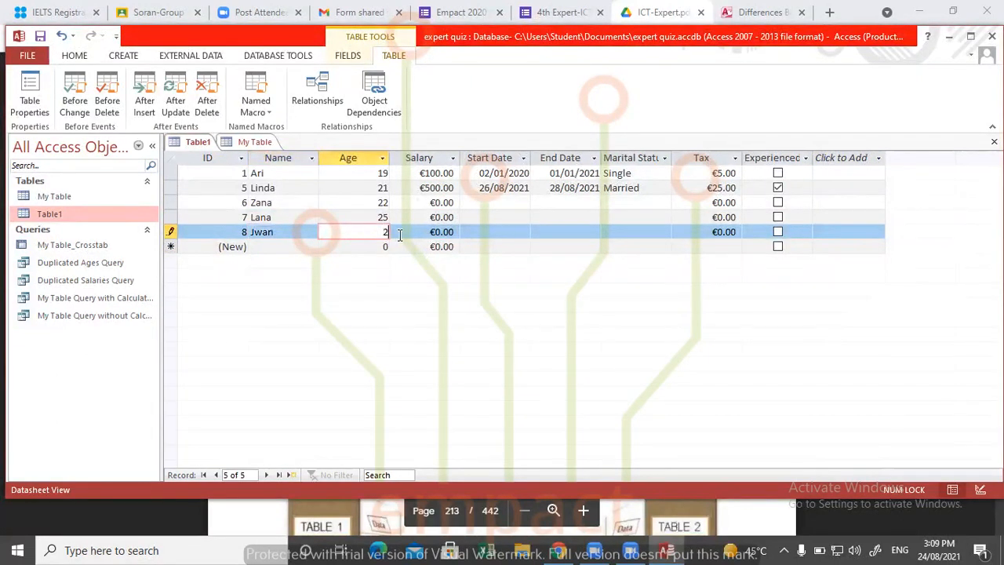
key(Tab)
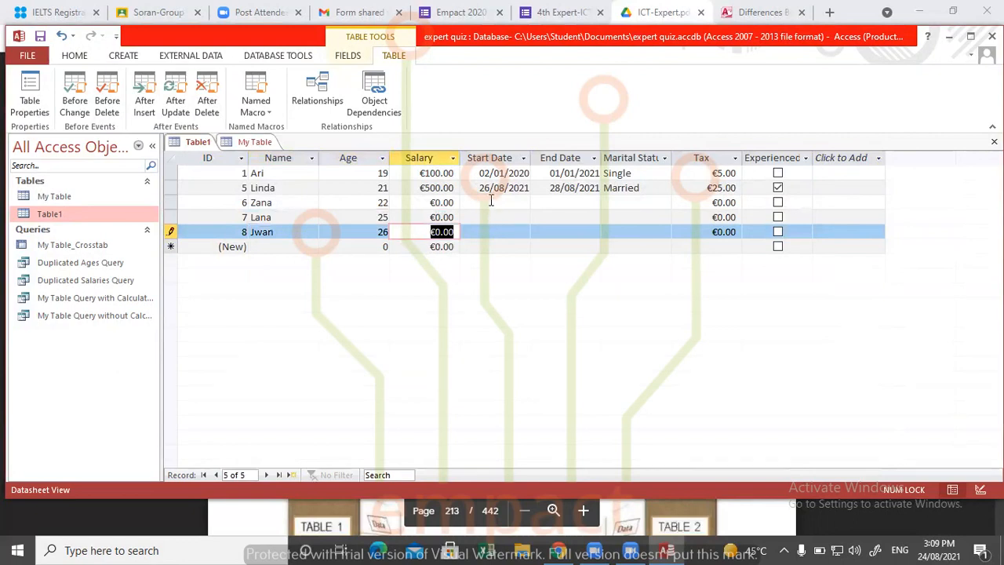
- Set the third Table1 record's start date to 24/08/2021 and its end date to 26/08/2021
click(491, 202)
click(538, 202)
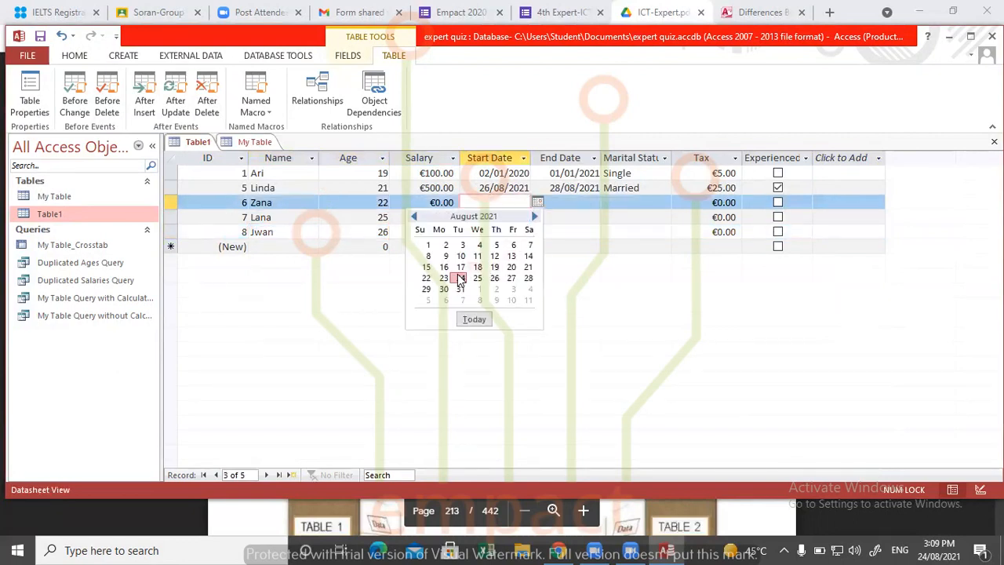
click(461, 278)
click(569, 205)
click(609, 203)
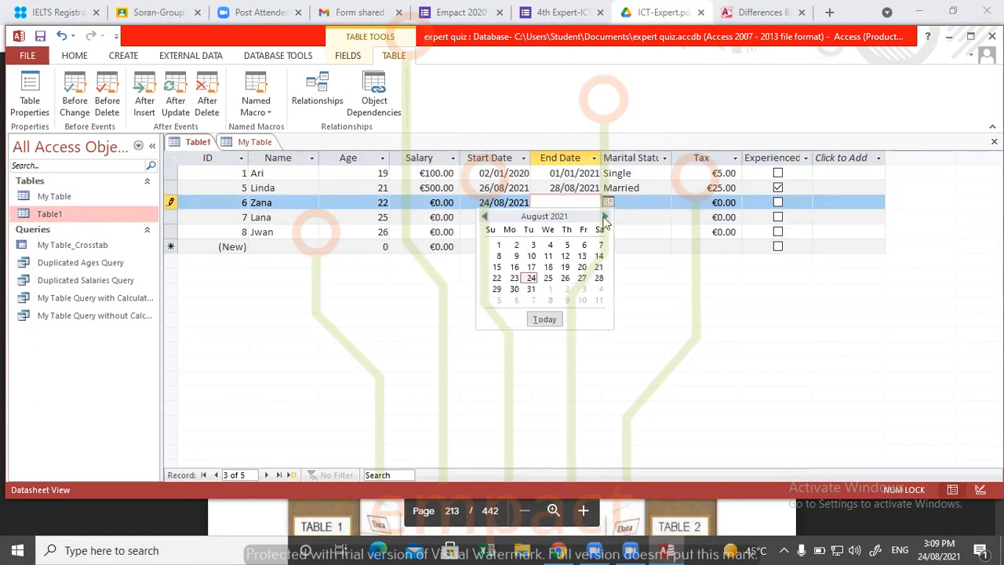
click(567, 279)
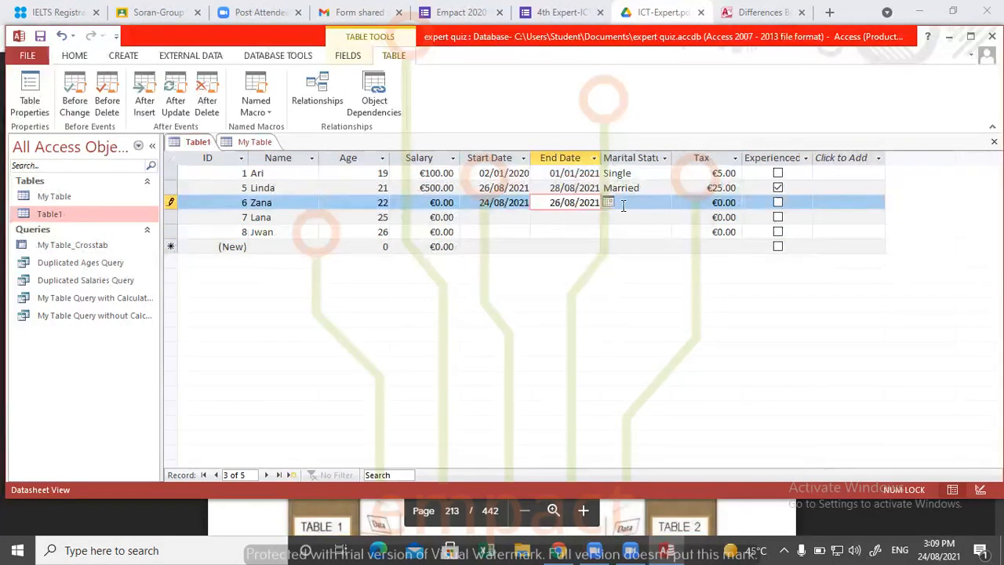
- Set the third Table1 record's marital status to Divorced and its salary to €100.00
click(642, 204)
click(663, 204)
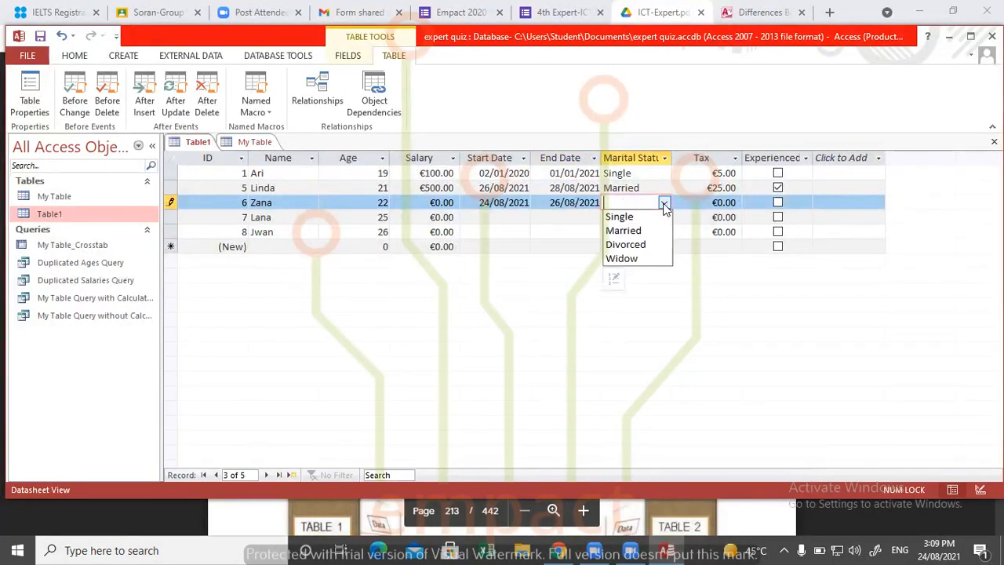
click(624, 248)
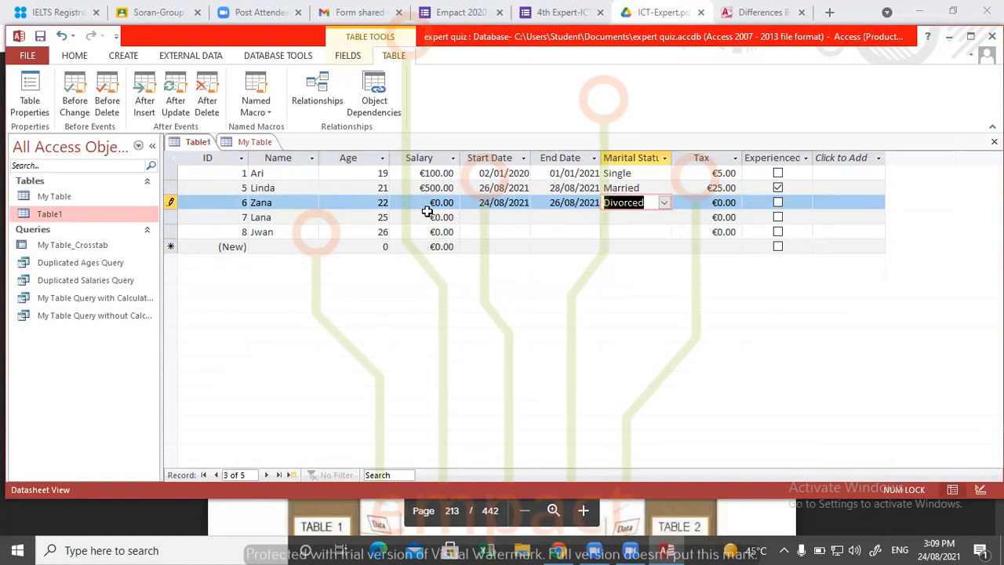
click(438, 203)
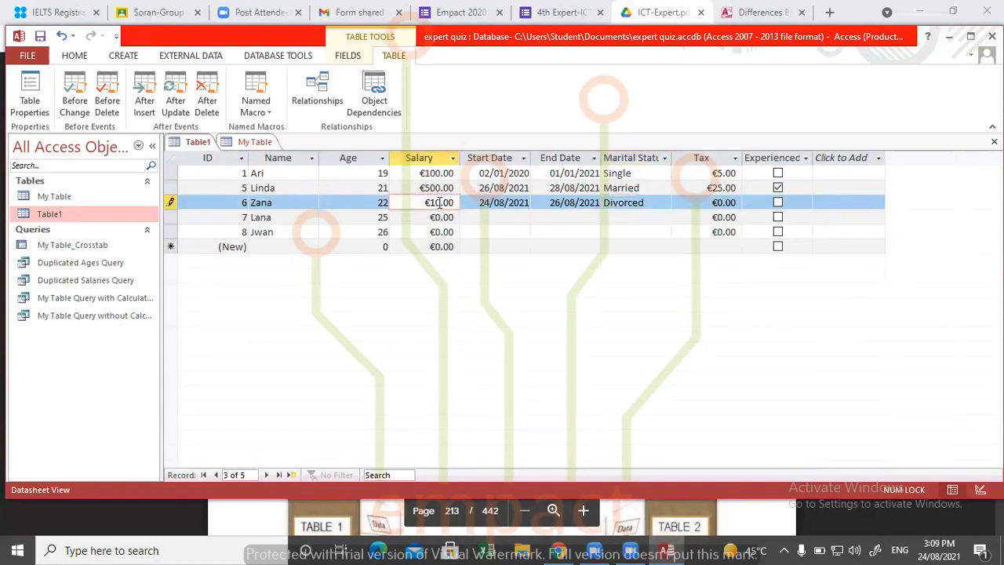
click(437, 218)
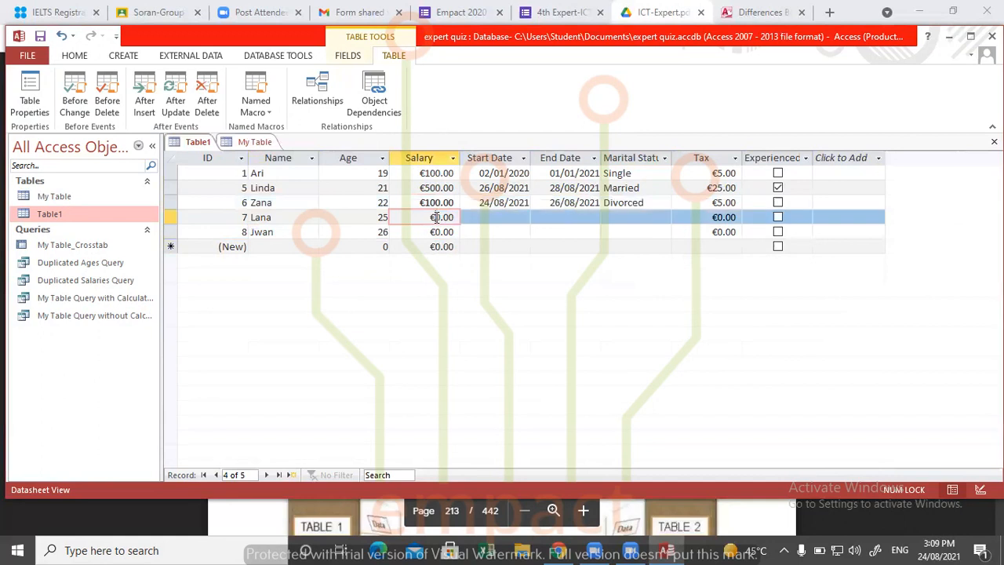
click(441, 217)
drag(435, 217, 441, 217)
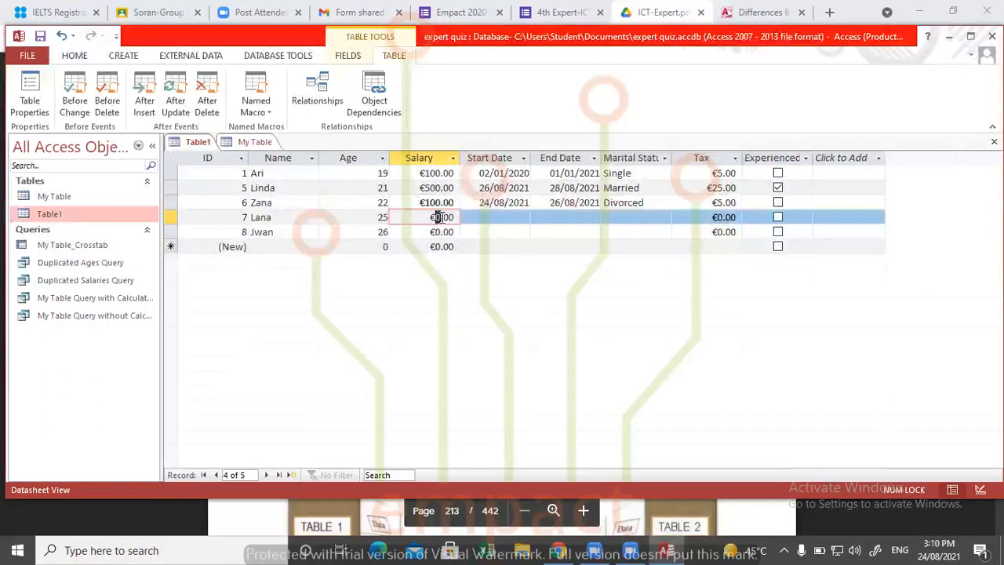
key(Tab)
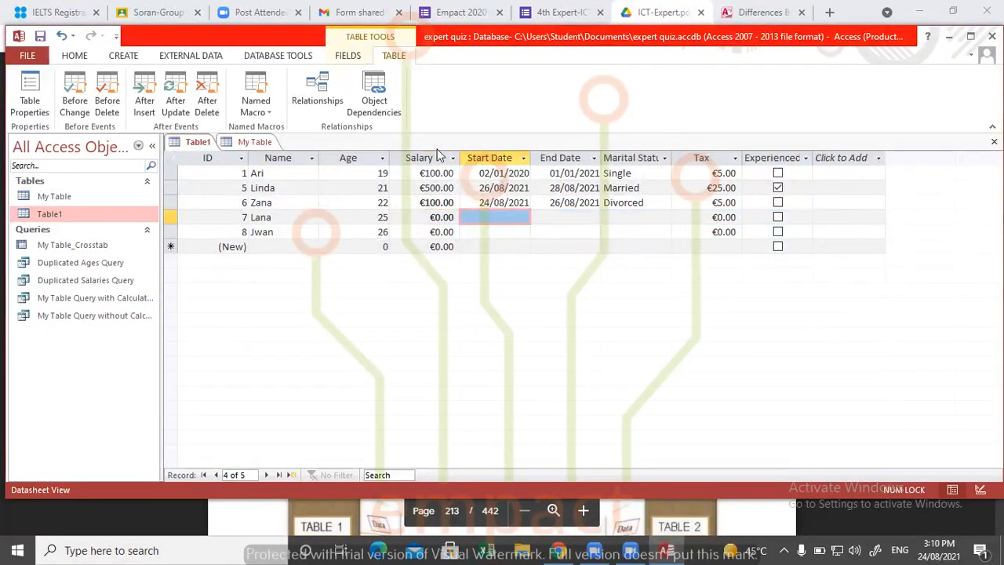
- Permanently delete all Table1 fields from Salary through Experienced, keeping only ID, Name and Age
drag(443, 158, 792, 143)
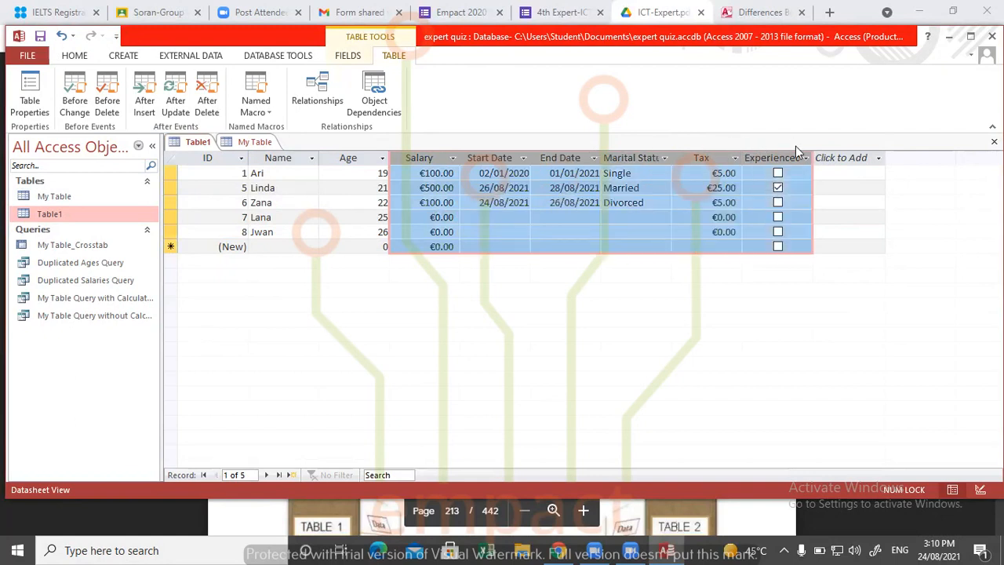
right_click(787, 156)
click(806, 209)
right_click(778, 153)
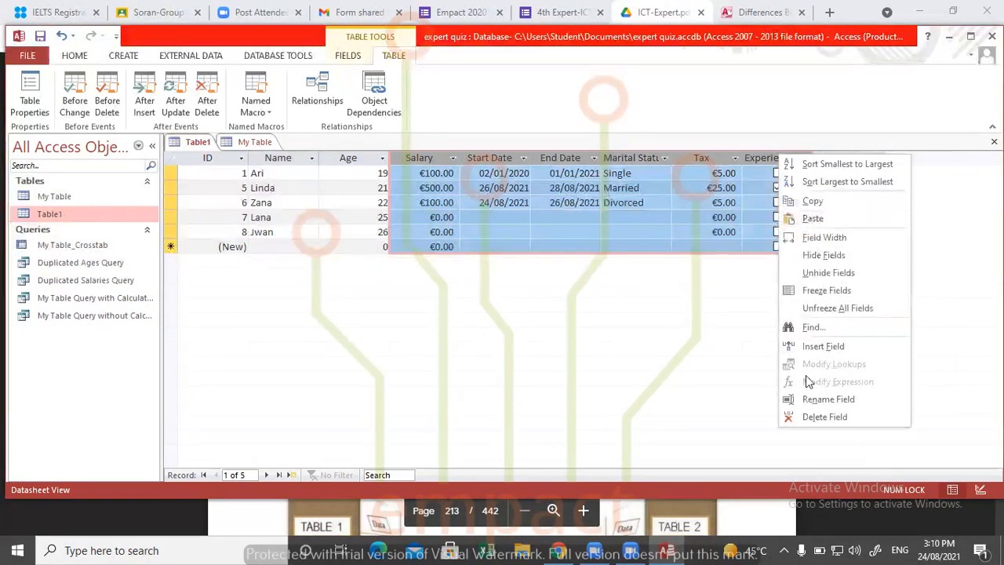
click(809, 414)
click(483, 328)
click(478, 318)
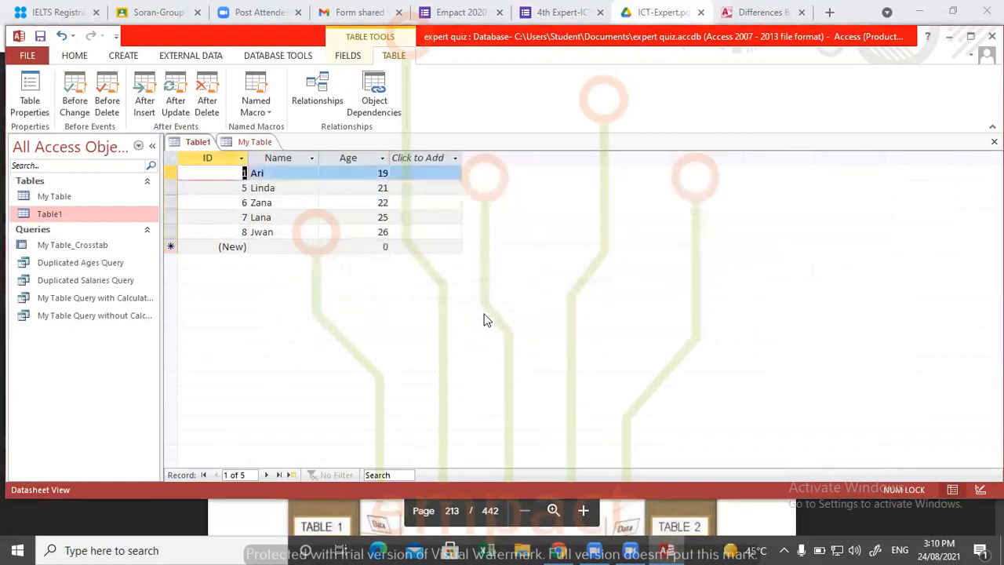
- Compare Table1 with My Table and set the ages of Table1's second and third records to 23 and 28
click(259, 142)
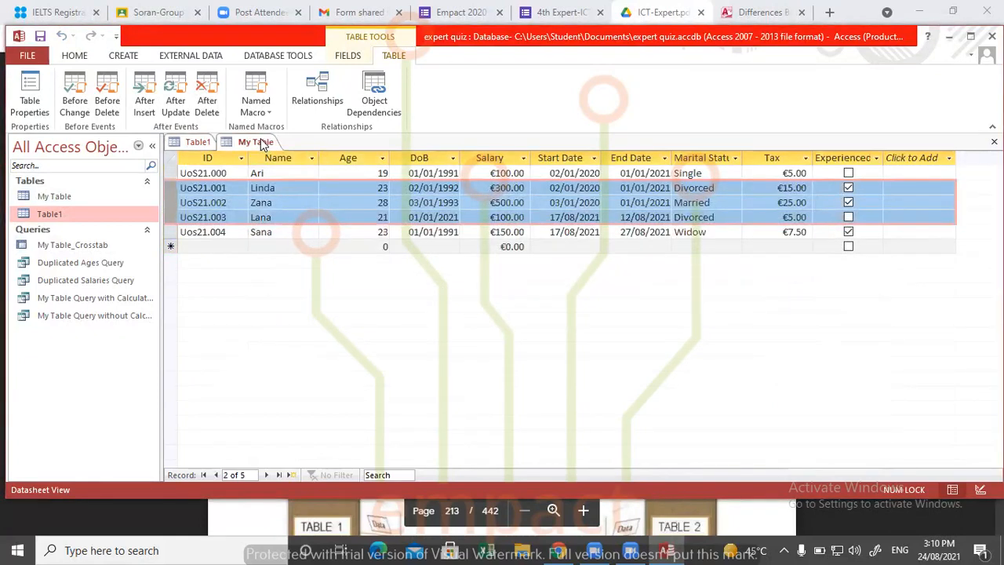
click(197, 142)
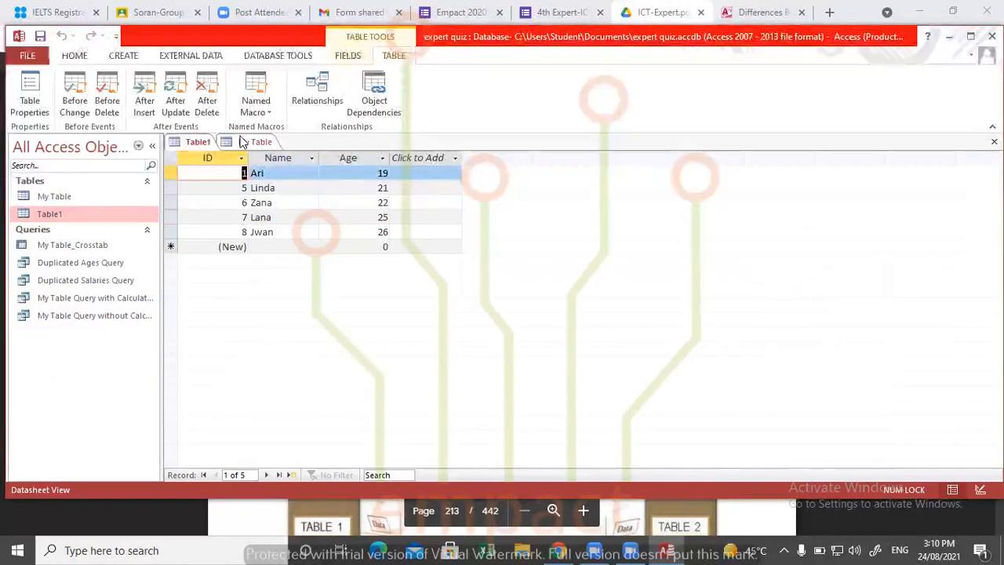
click(245, 142)
click(198, 143)
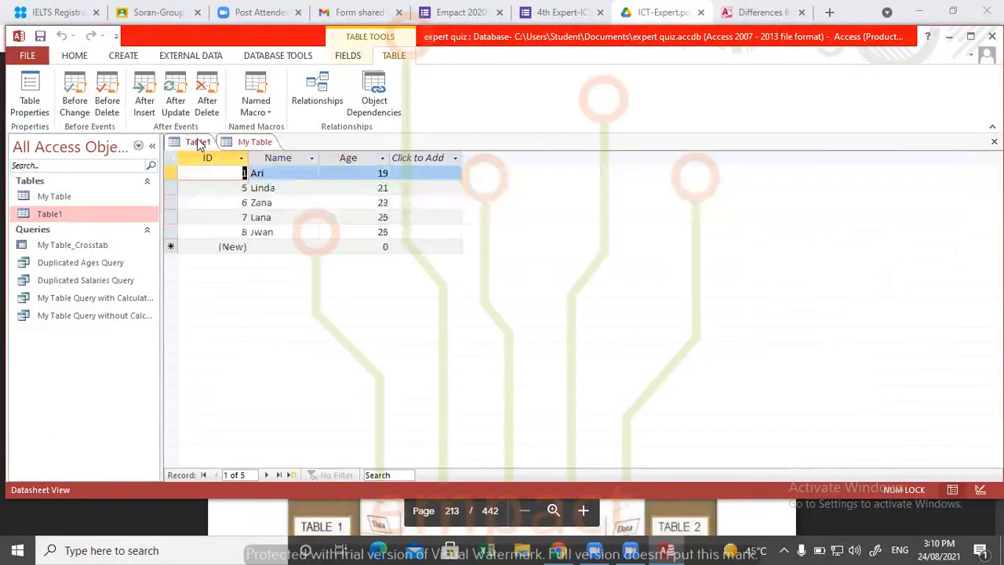
click(385, 187)
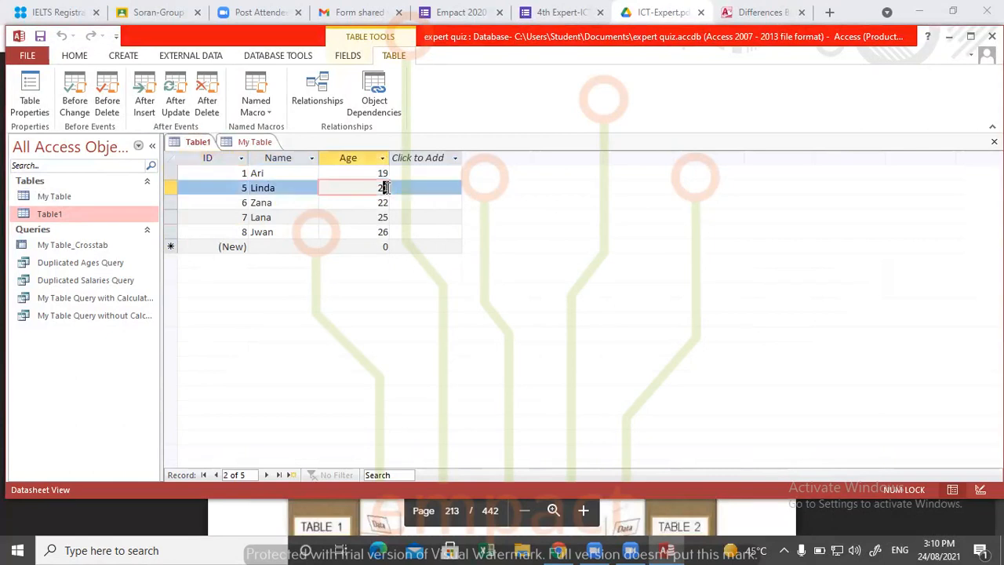
click(385, 203)
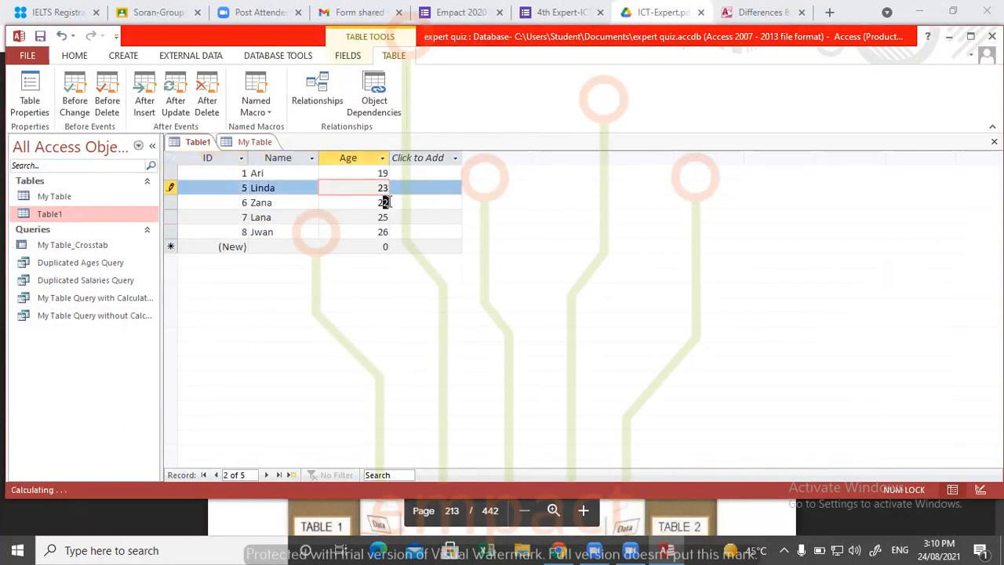
key(BackSpace)
text(8)
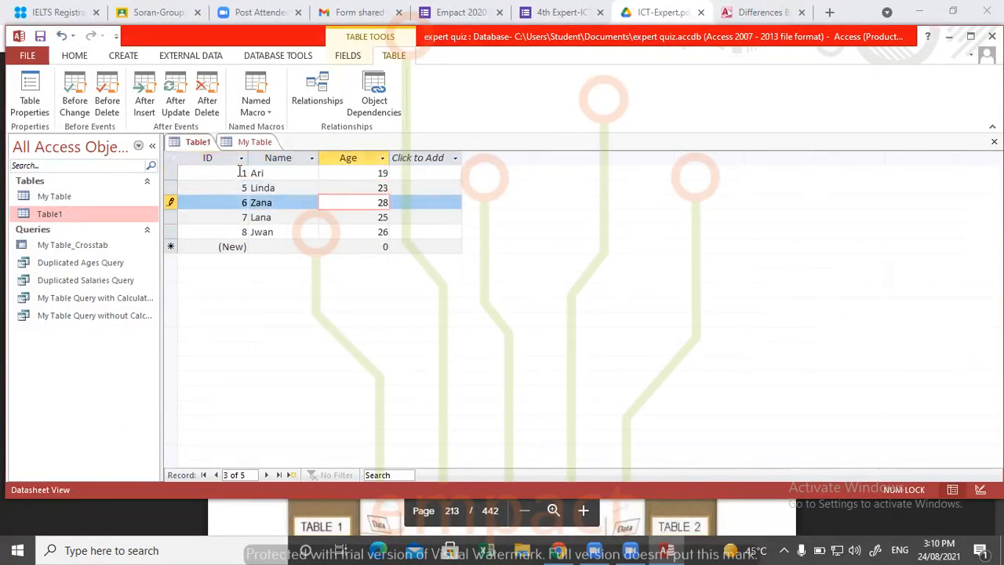
- Check the fourth record's age in My Table and set the matching Table1 record's age to 21
click(249, 144)
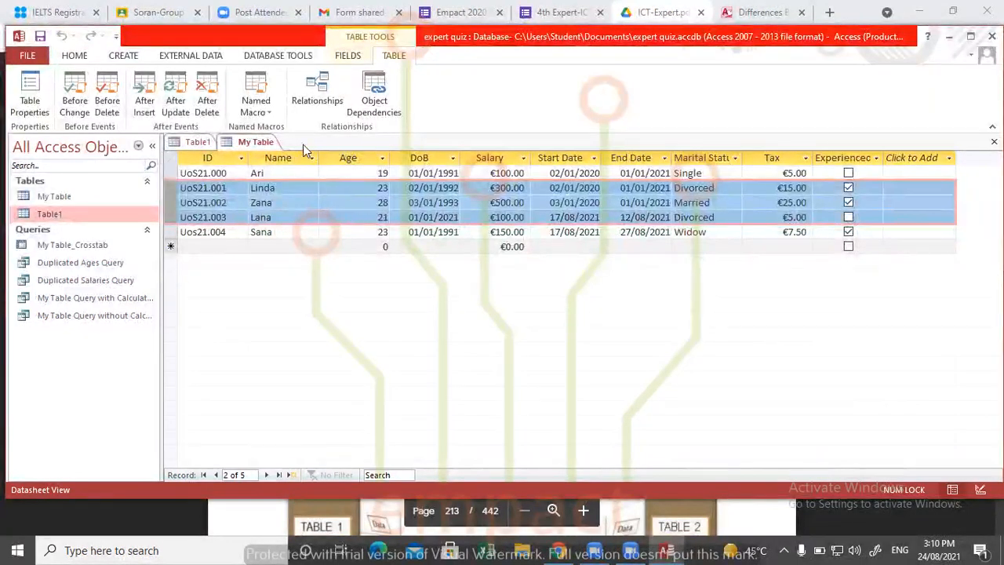
click(200, 144)
click(383, 217)
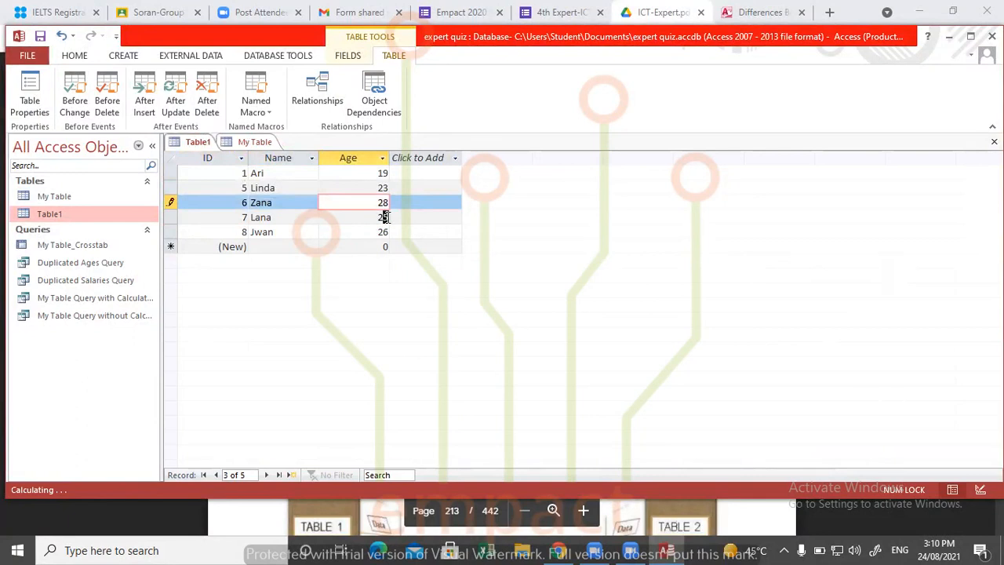
click(402, 232)
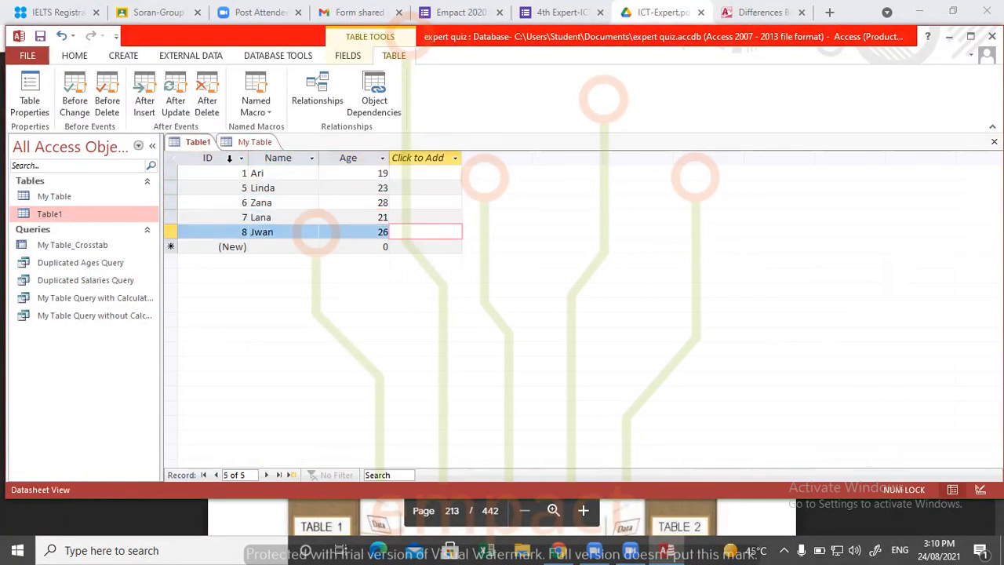
- Check the ID format in My Table and try to replace the ID of Table1's first record
click(255, 142)
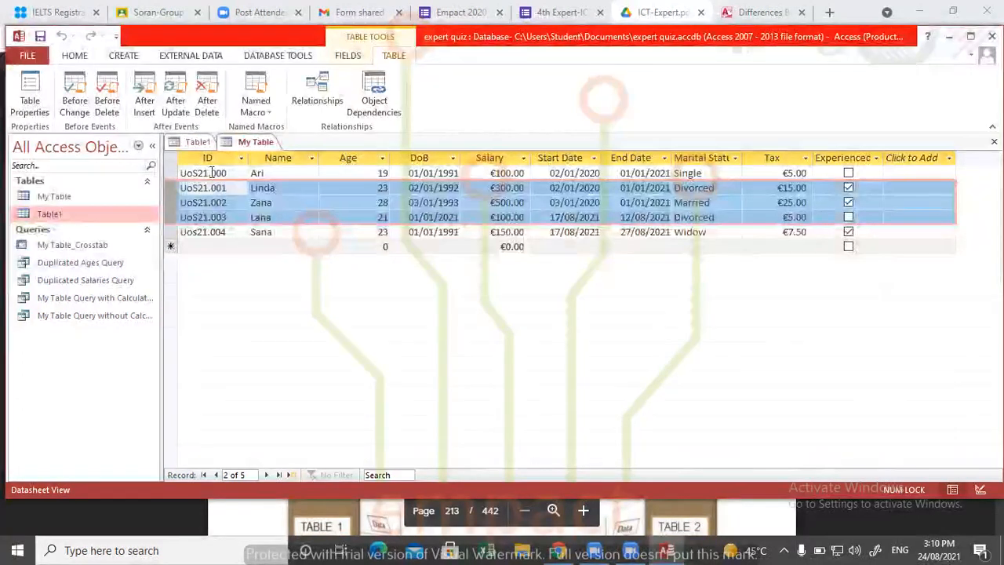
drag(212, 173, 227, 173)
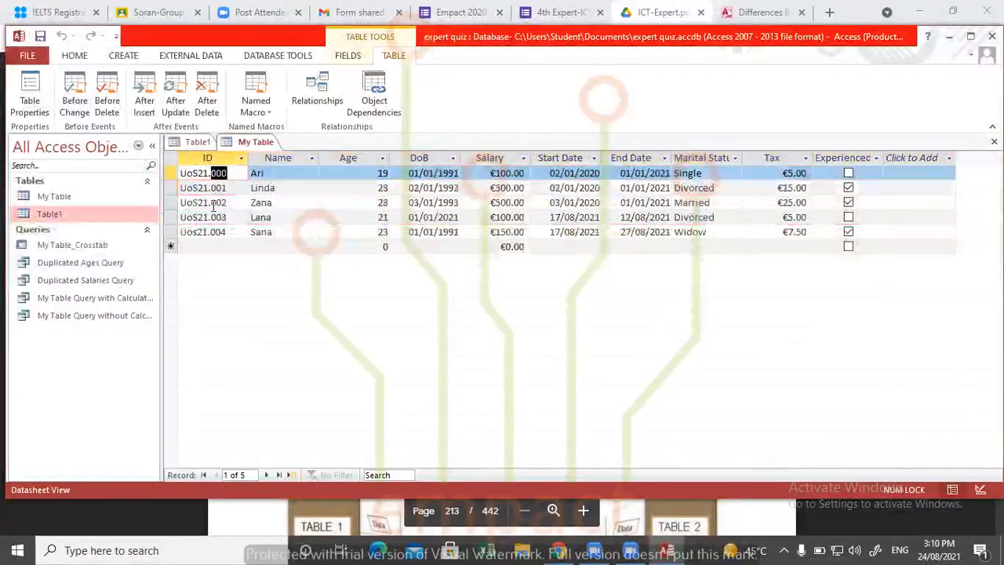
click(198, 142)
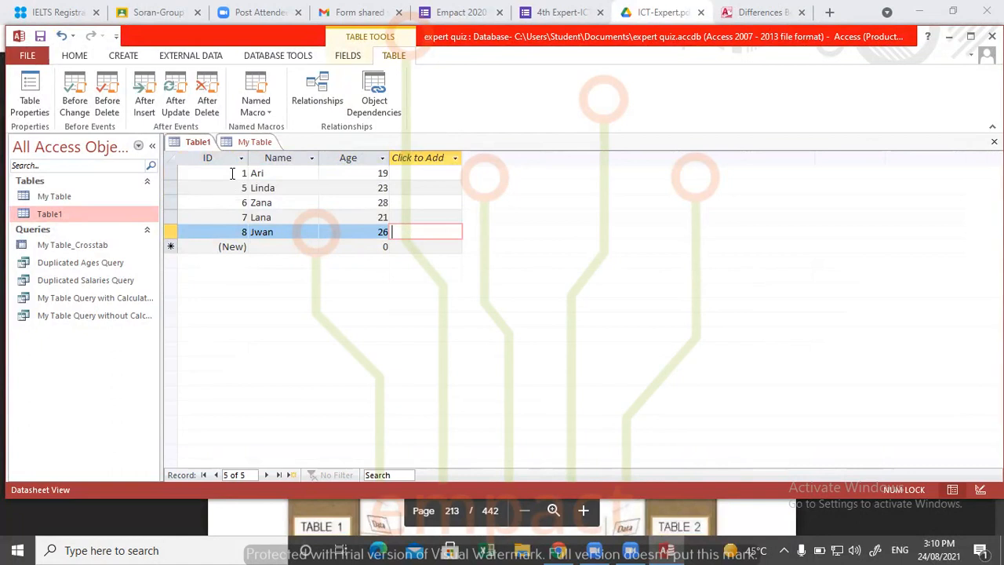
click(247, 173)
key(BackSpace)
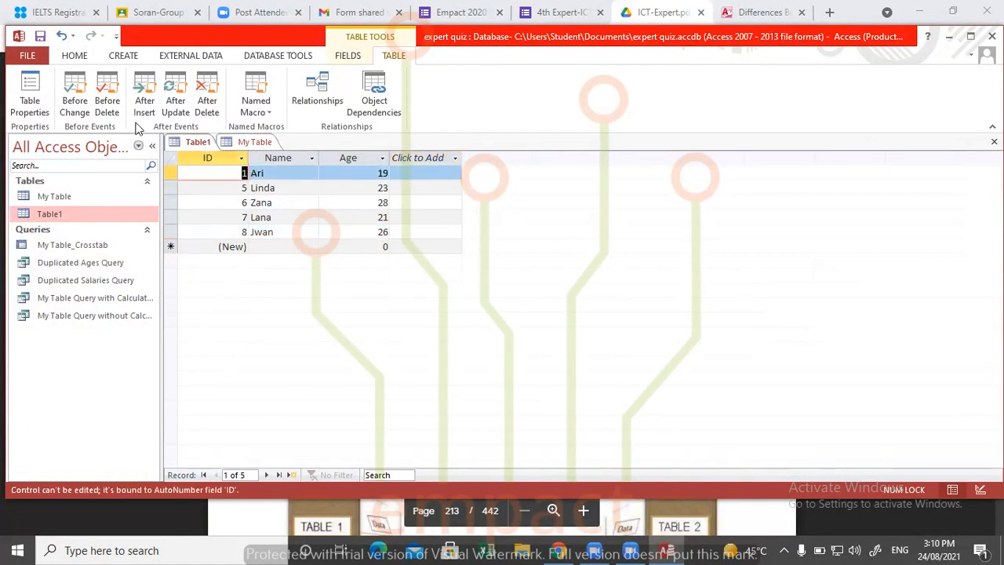
- Set the IDs of My Table's first and second records to 1 and 2
click(255, 142)
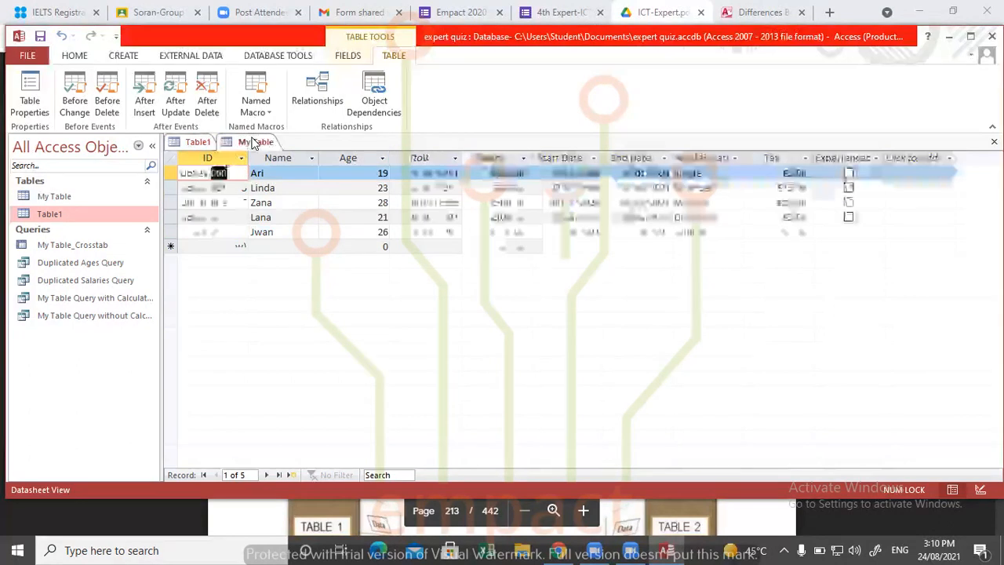
click(212, 158)
click(218, 174)
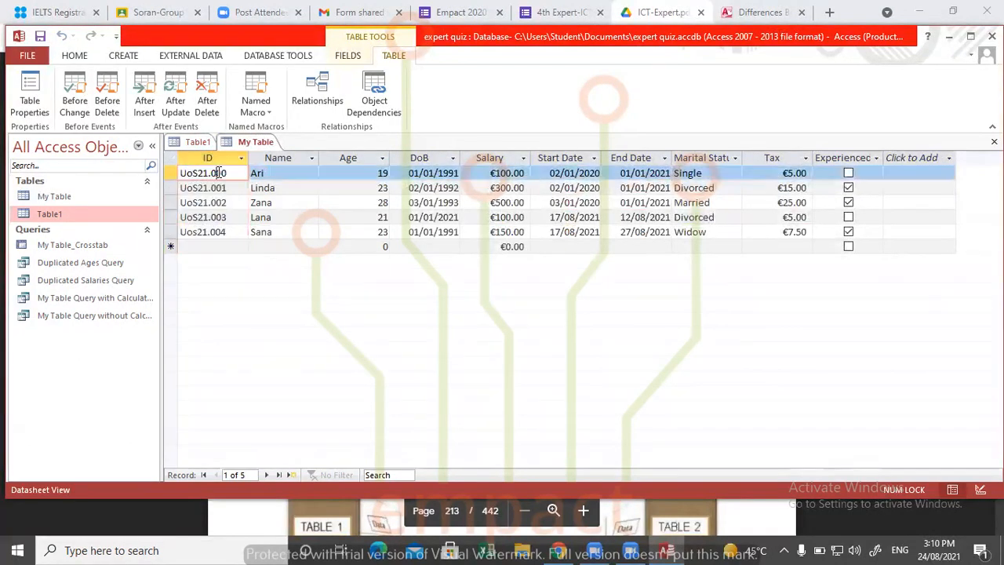
key(shift+End)
key(BackSpace)
key(Tab)
click(200, 188)
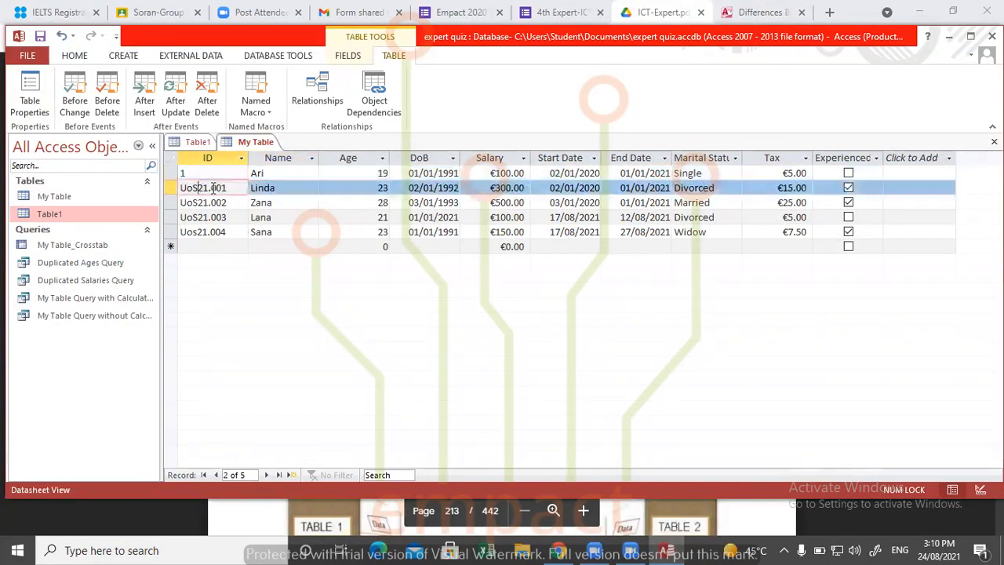
key(shift+Home)
text(2)
key(Tab)
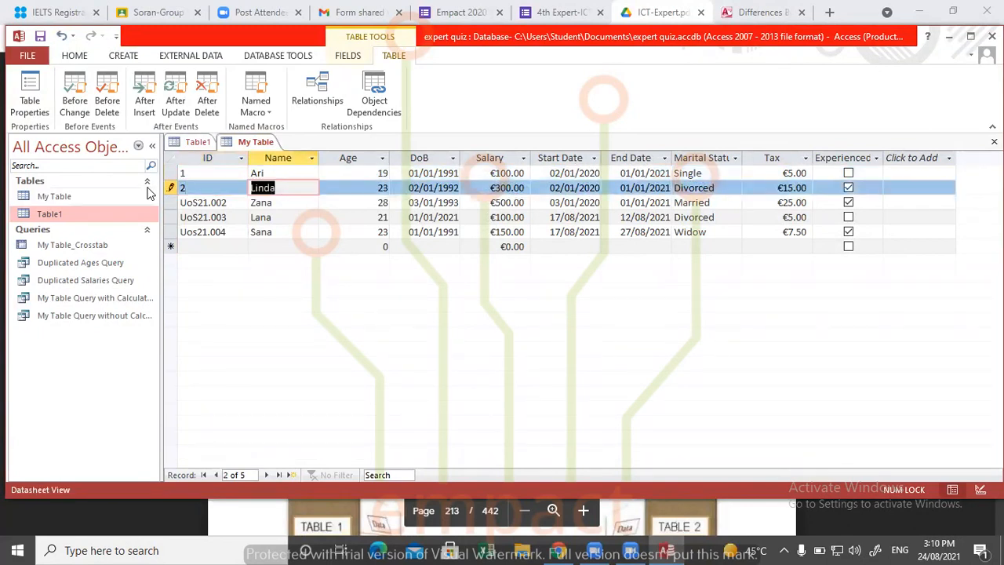
- Set the IDs of My Table's third, fourth and fifth records to 3, 4 and 6
click(230, 203)
key(shift+Home)
text(3)
key(Tab)
click(228, 217)
key(shift+Home)
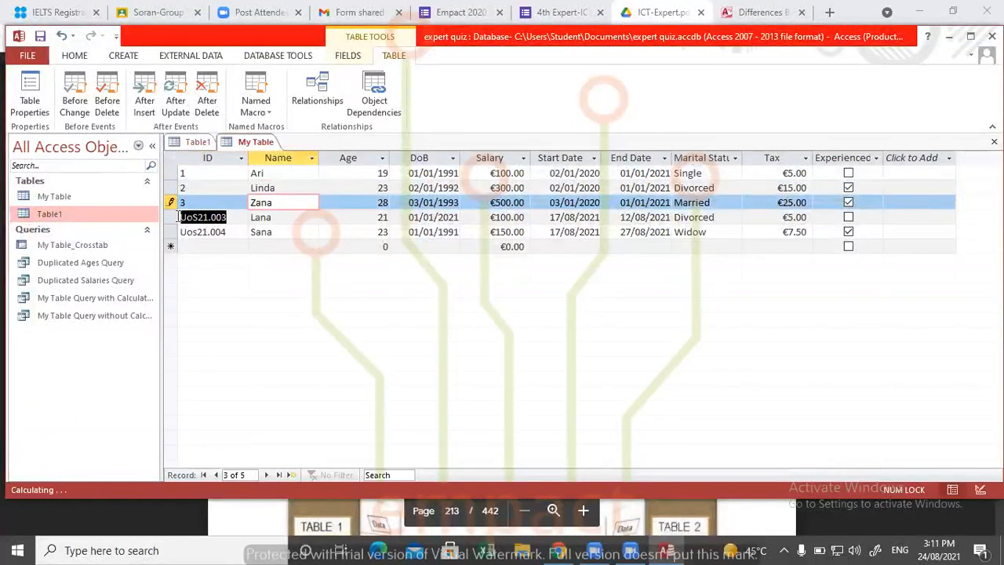
text(4)
click(228, 232)
key(shift+Home)
text(6)
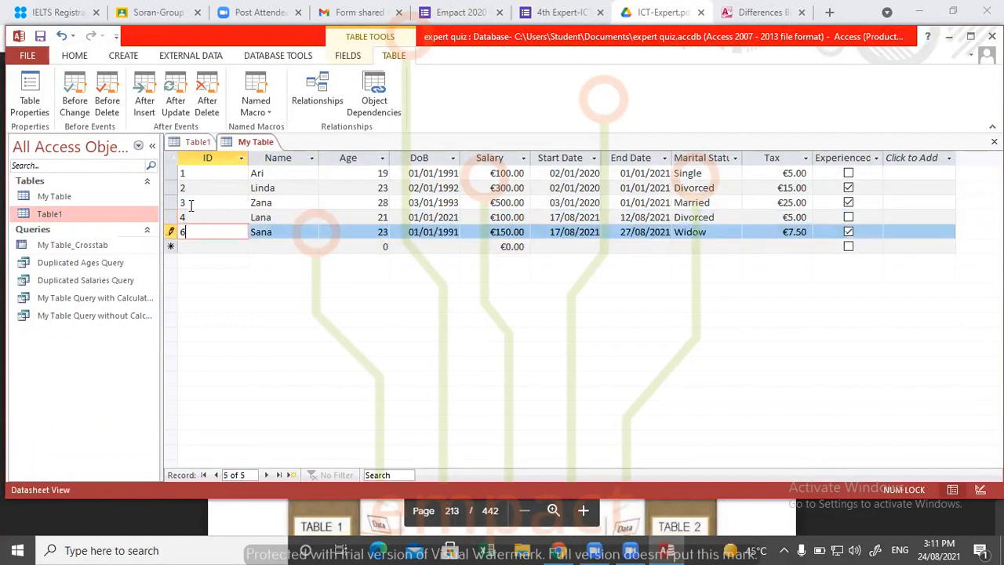
- Try to clear the ID of Table1's second record, Linda
click(197, 143)
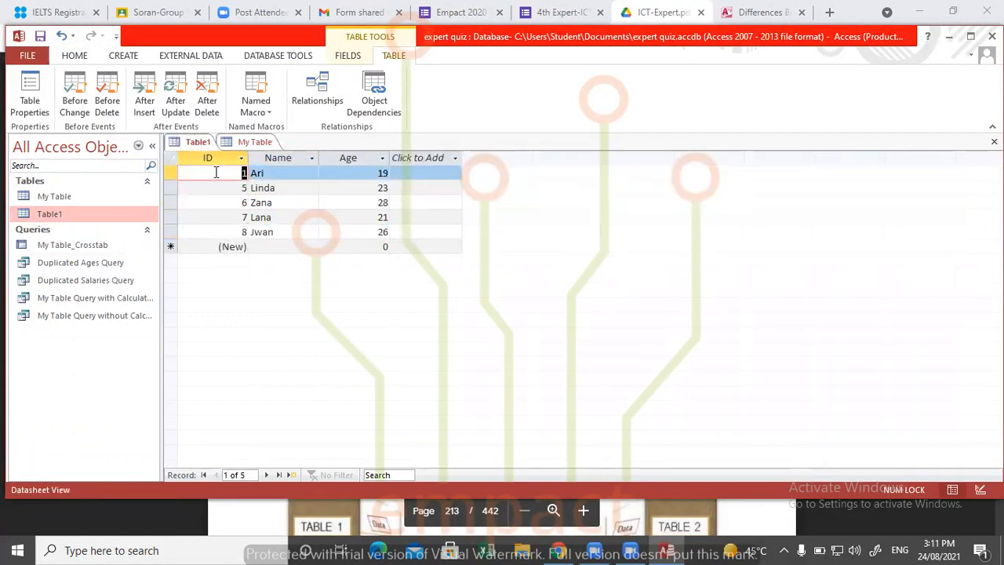
key(Down)
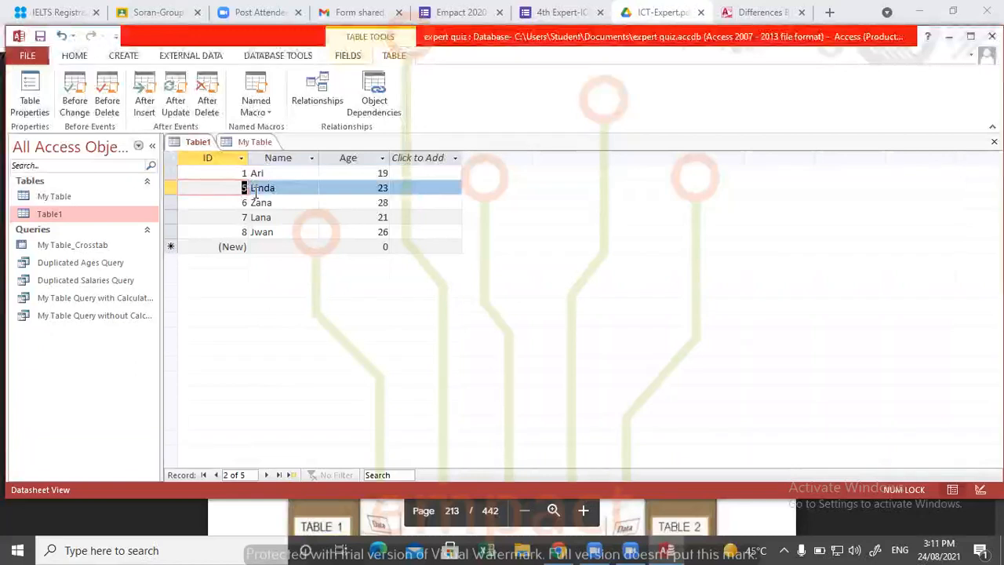
key(BackSpace)
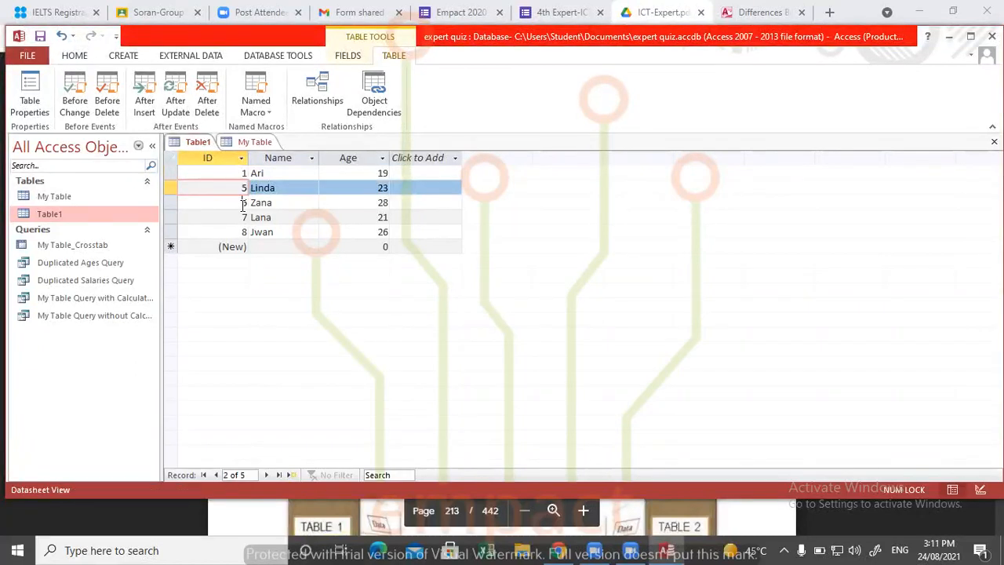
click(248, 202)
- Save the edited IDs in My Table and compare its records with those in Table1
click(239, 144)
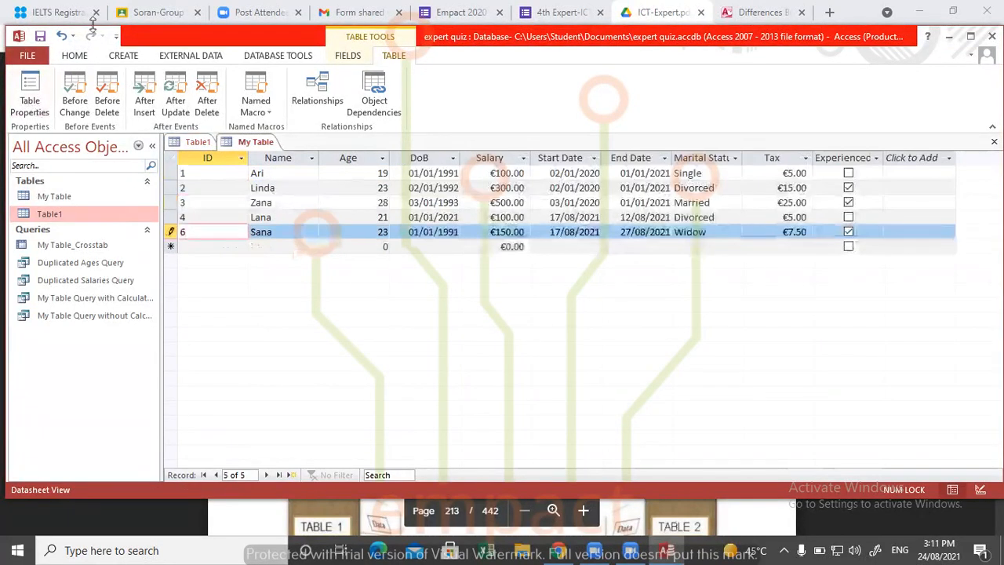
click(39, 37)
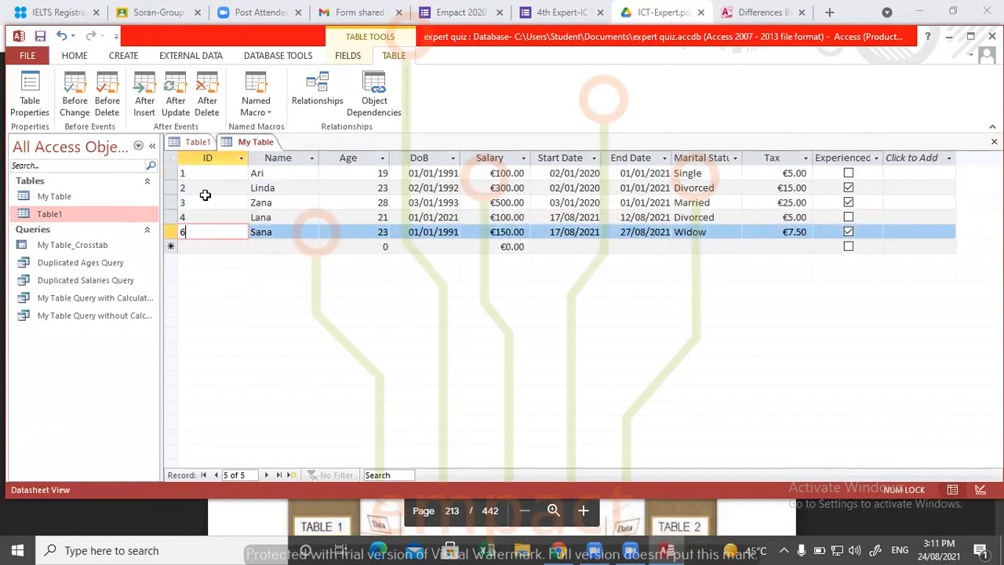
click(90, 198)
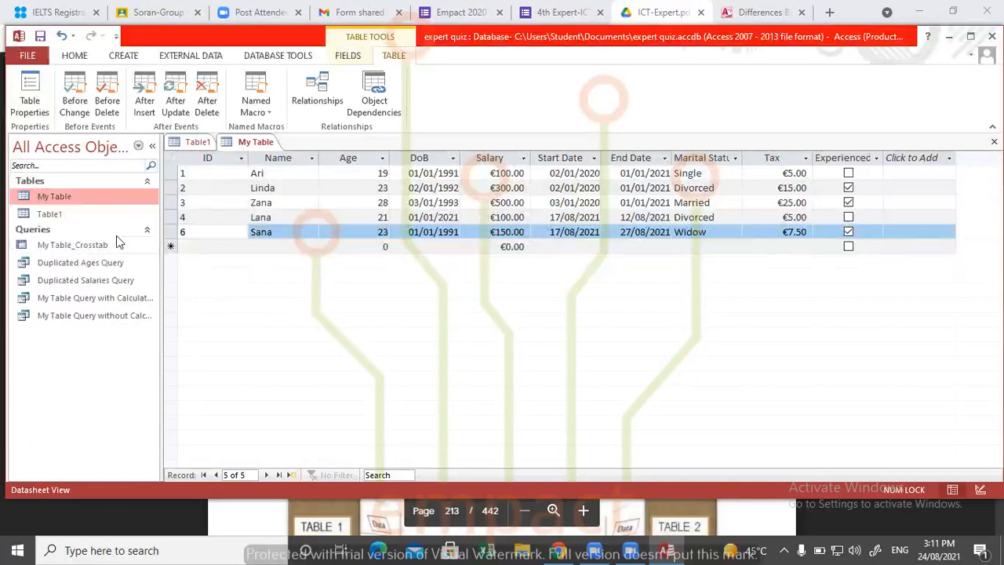
click(92, 213)
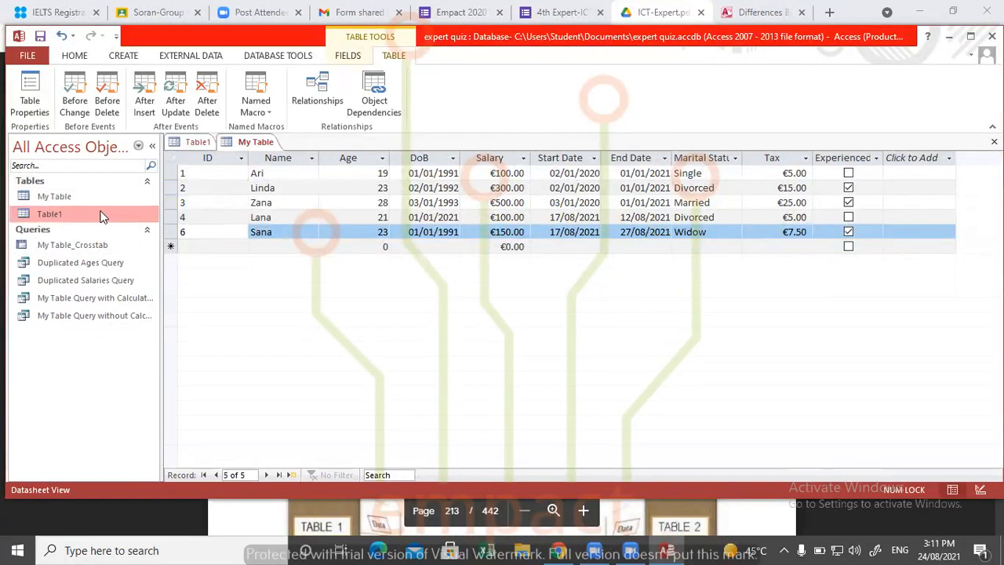
double_click(101, 214)
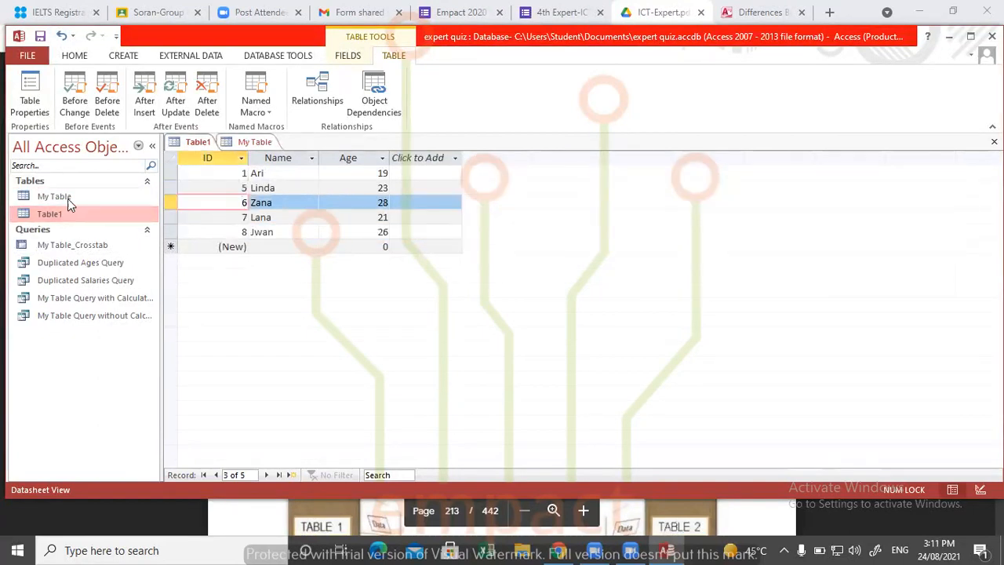
double_click(68, 198)
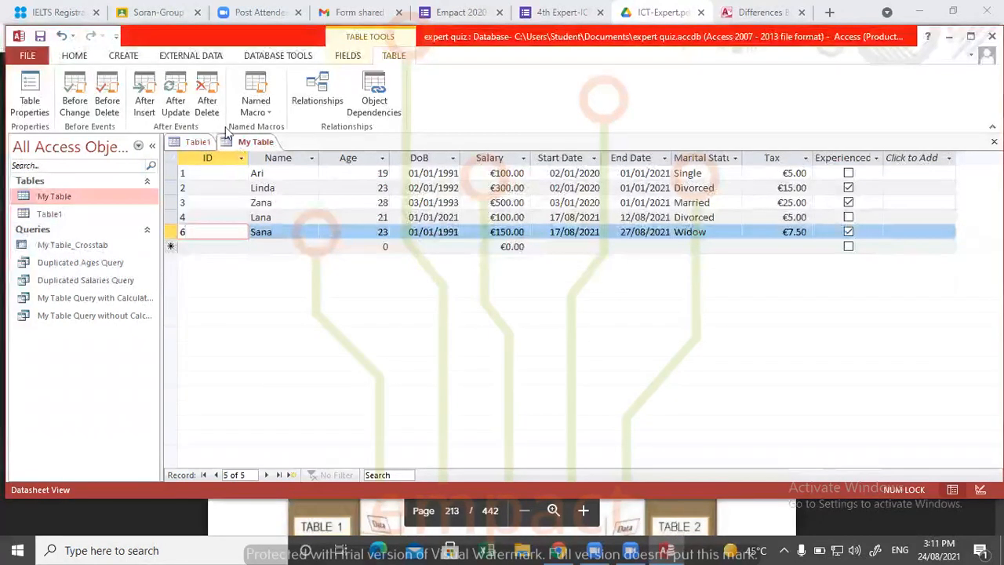
click(178, 55)
click(124, 54)
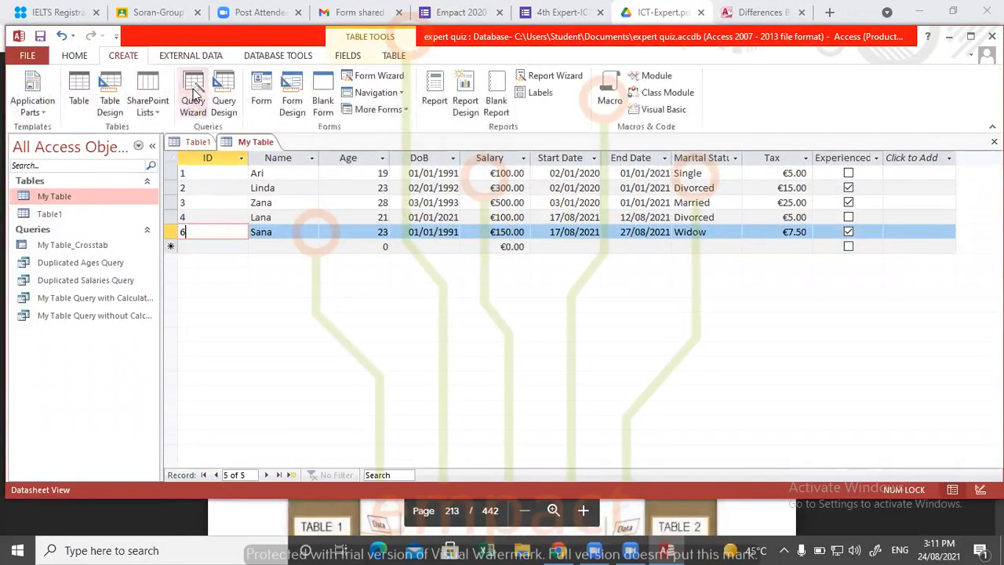
click(193, 96)
click(573, 190)
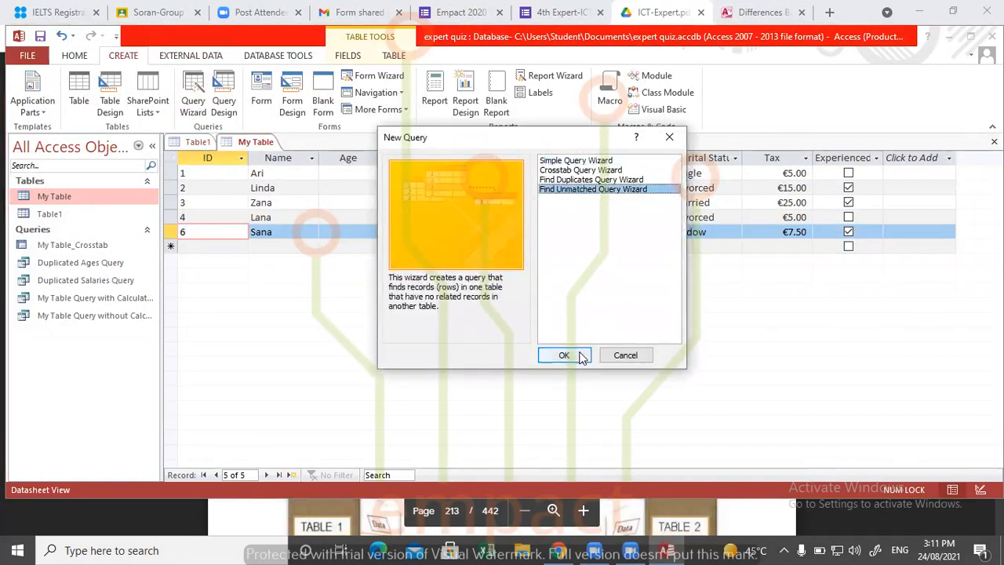
click(669, 136)
- Close My Table and Table1, saving Table1 under the name MY Table 2
click(994, 142)
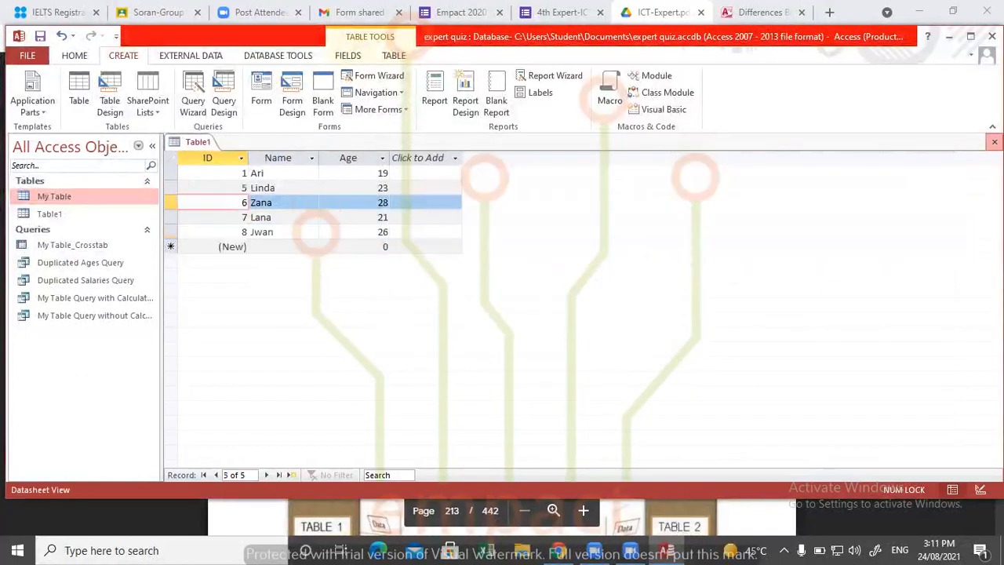
click(994, 141)
click(459, 314)
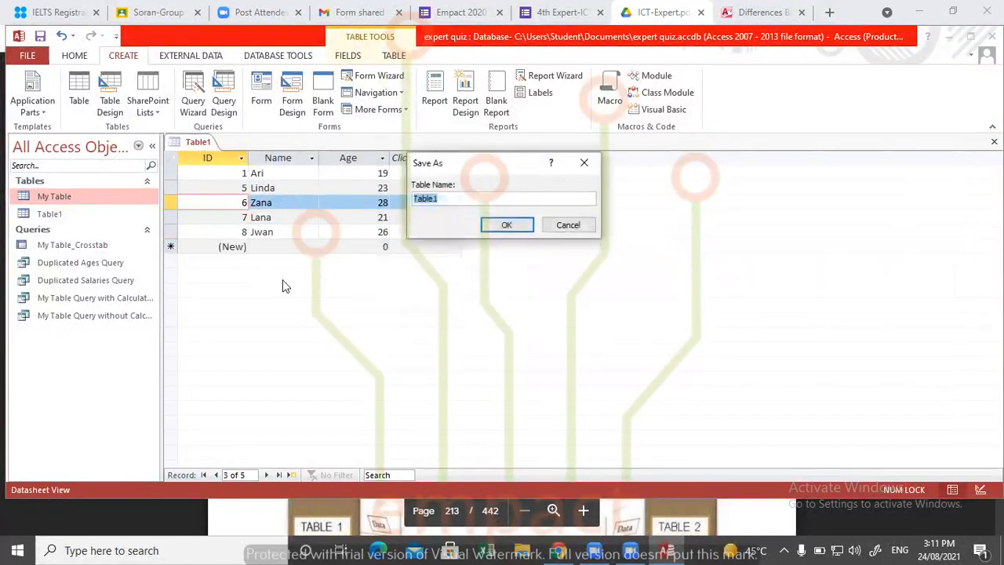
text(MY)
click(508, 225)
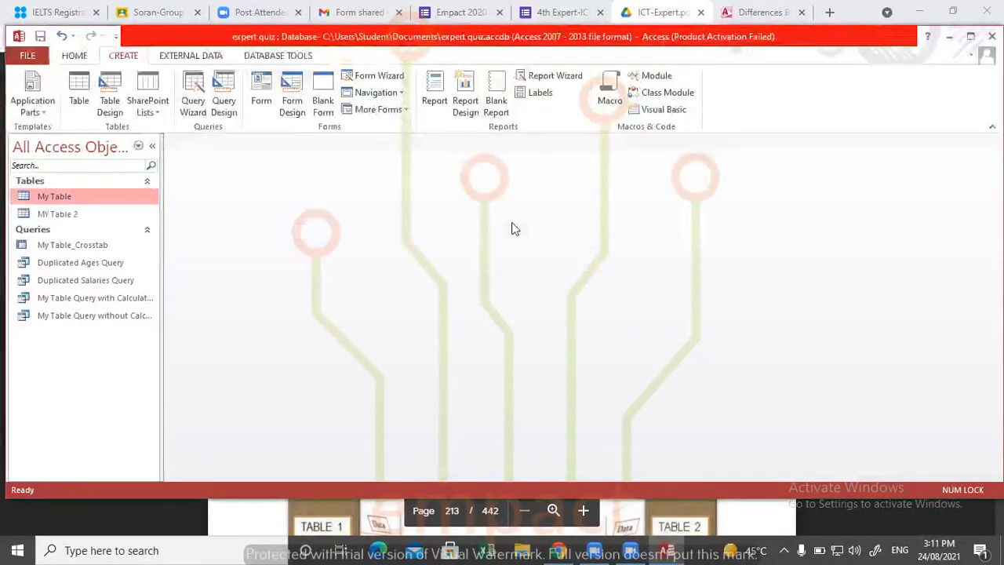
- Start a new query with the Find Unmatched Query Wizard
click(193, 94)
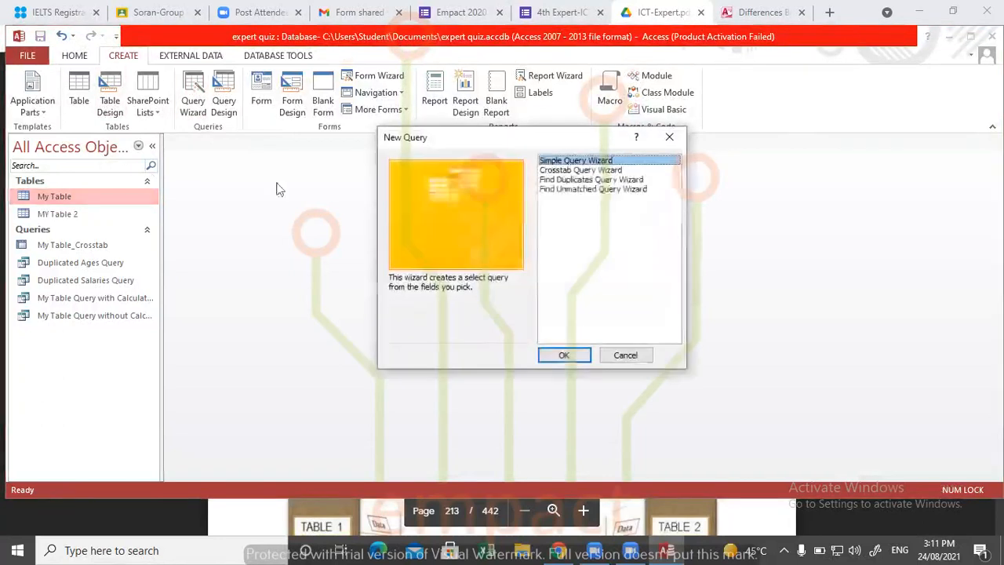
click(571, 191)
click(564, 355)
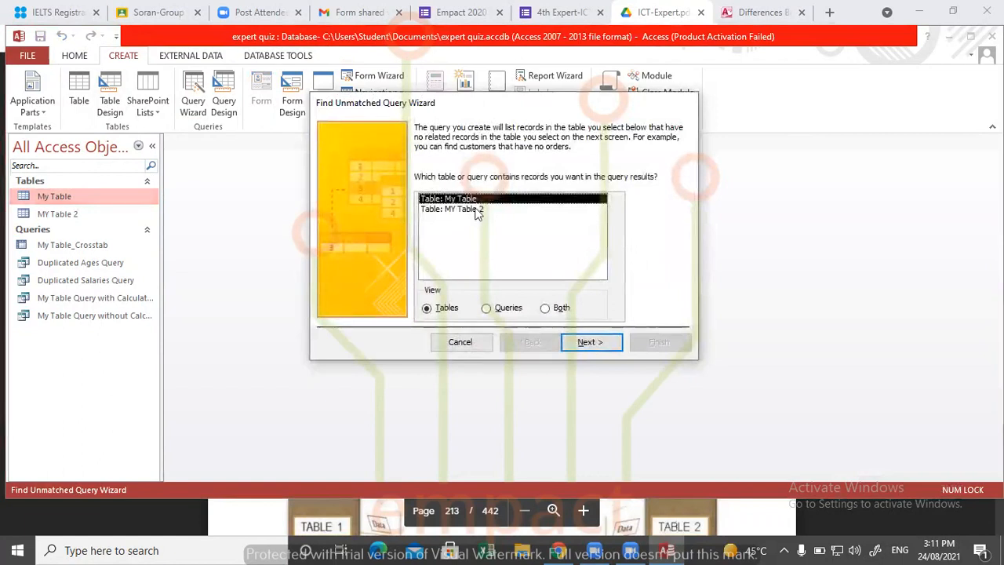